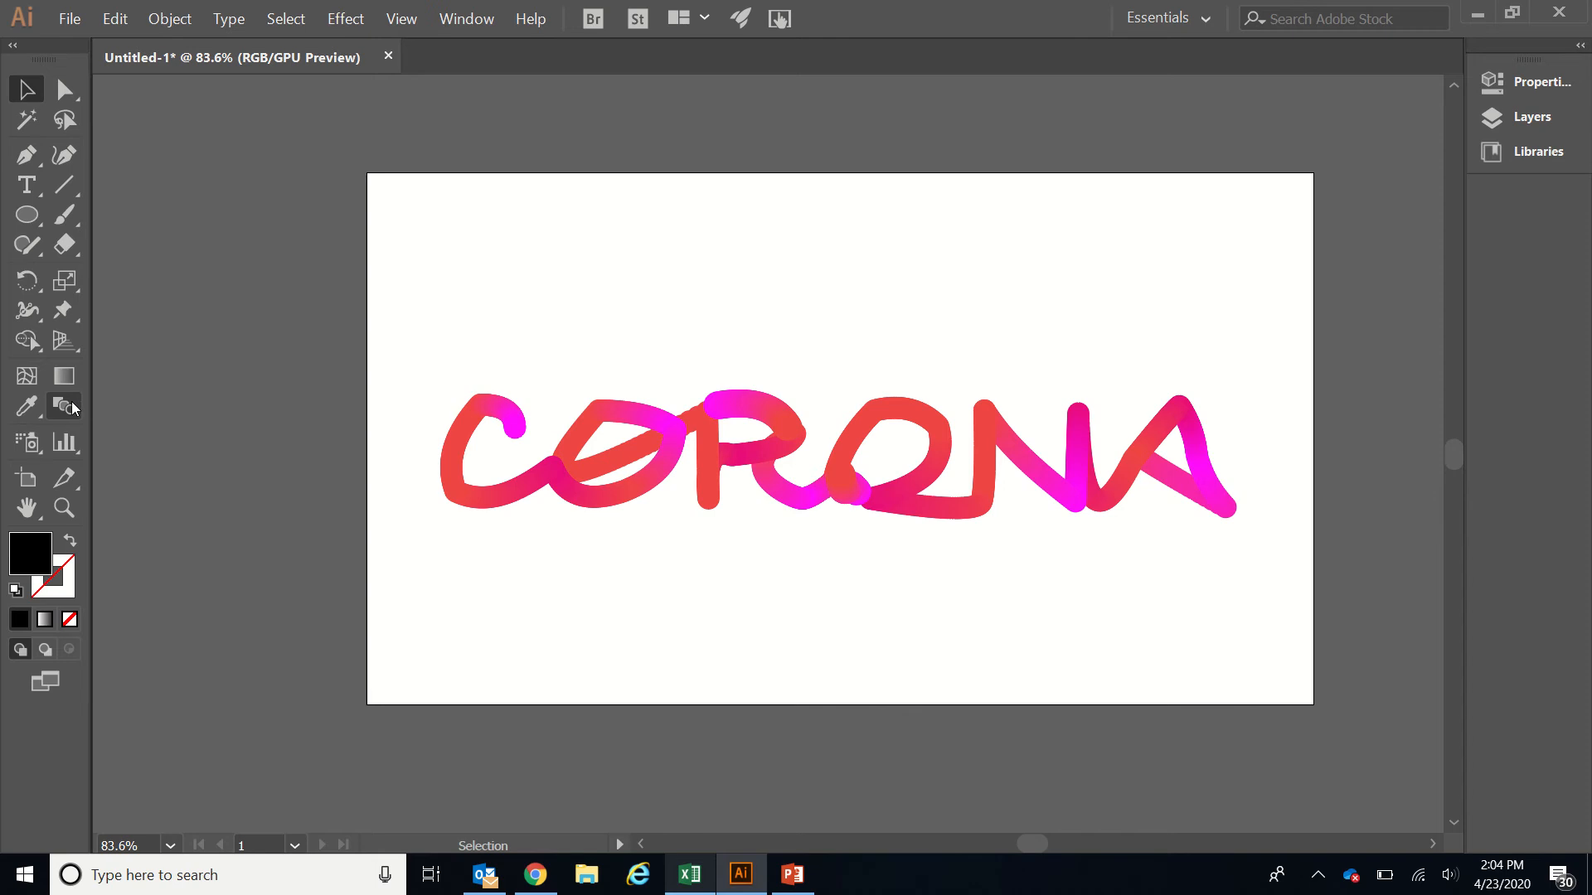
Create a web document from the Common preset at 1366 x 768 in points and reset the Essentials workspace
click(66, 18)
click(70, 42)
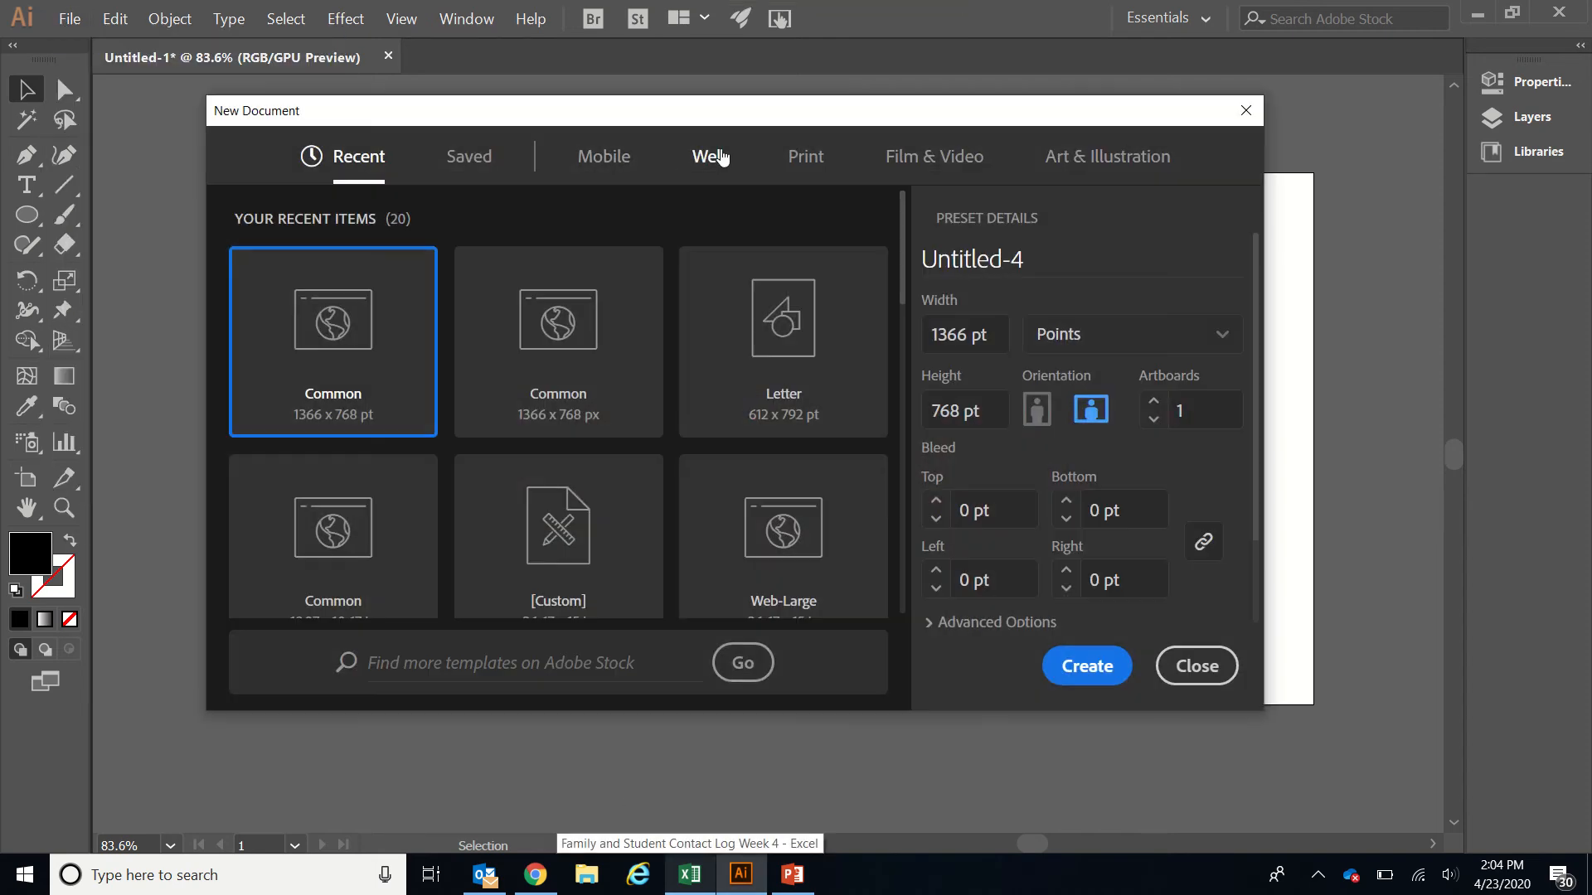
click(711, 157)
click(1174, 339)
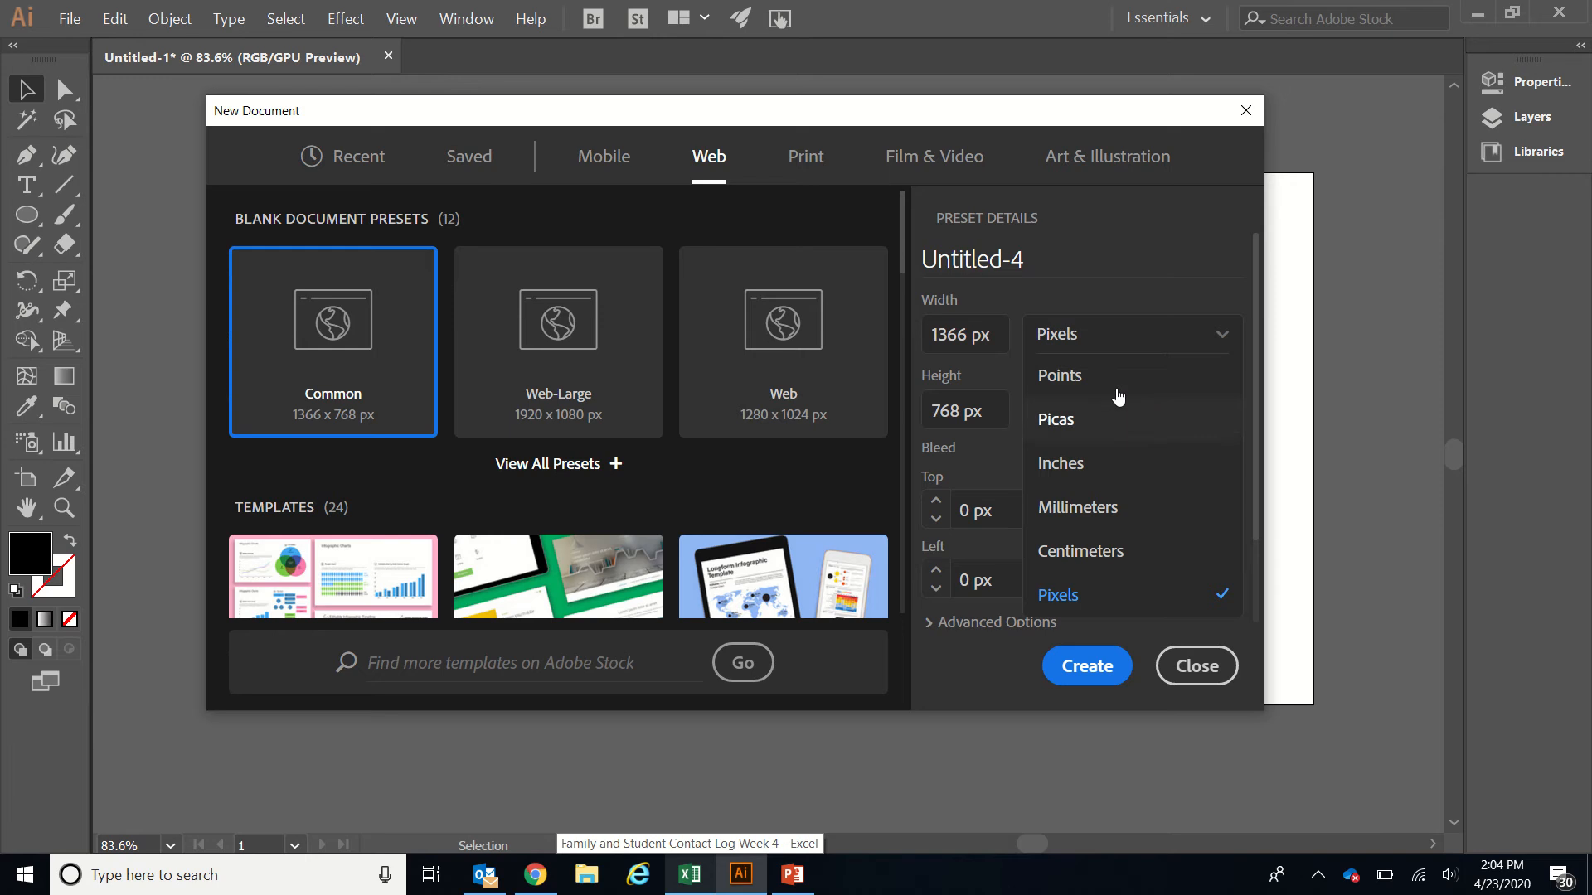
click(1119, 395)
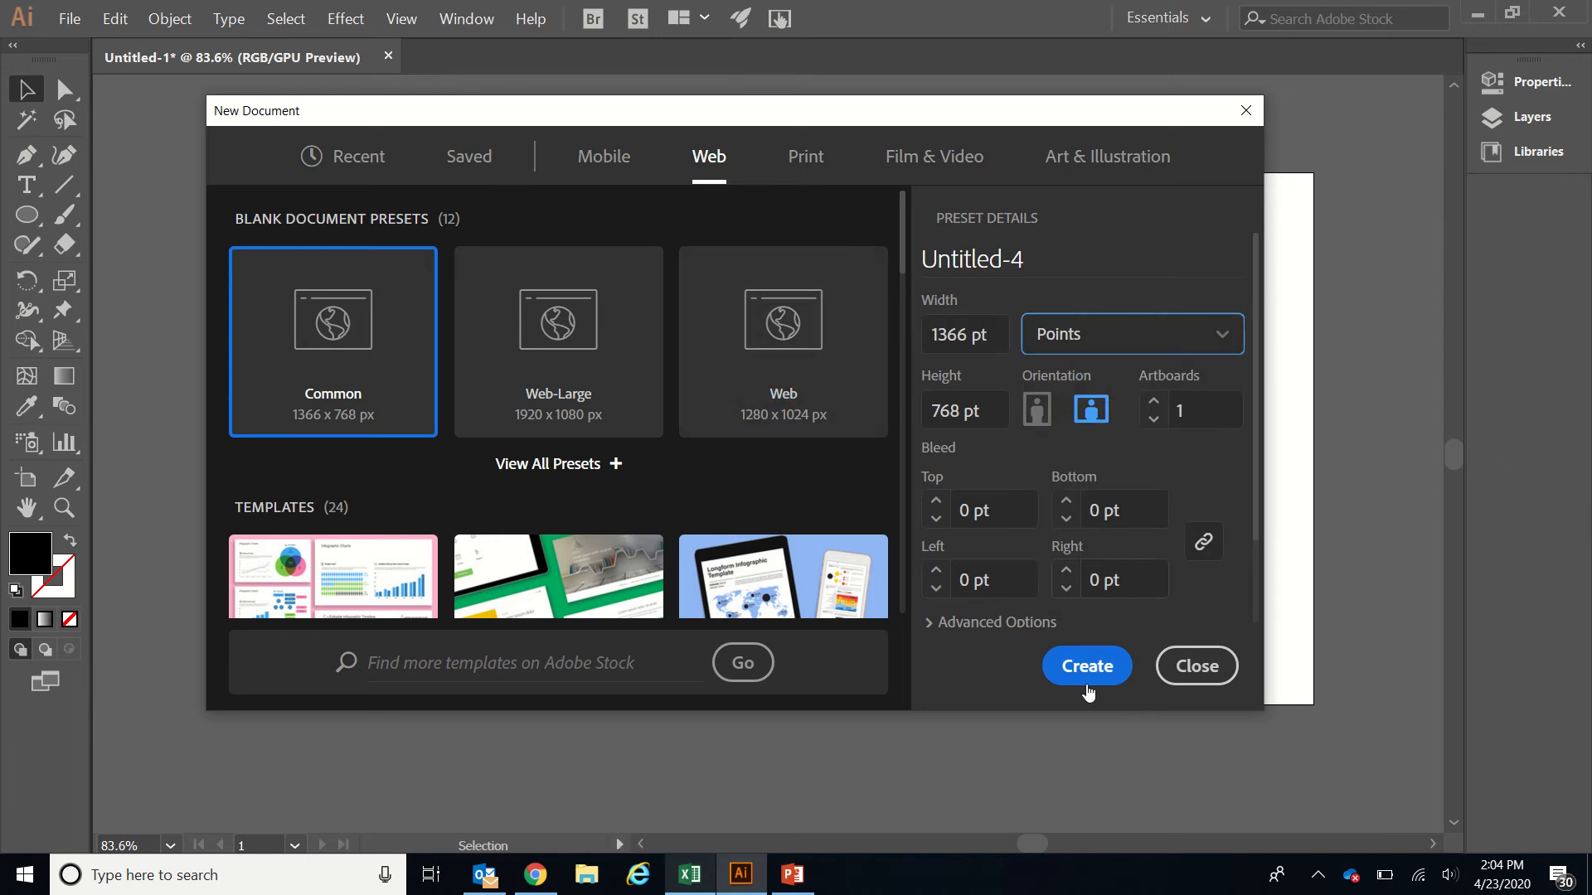
click(1087, 667)
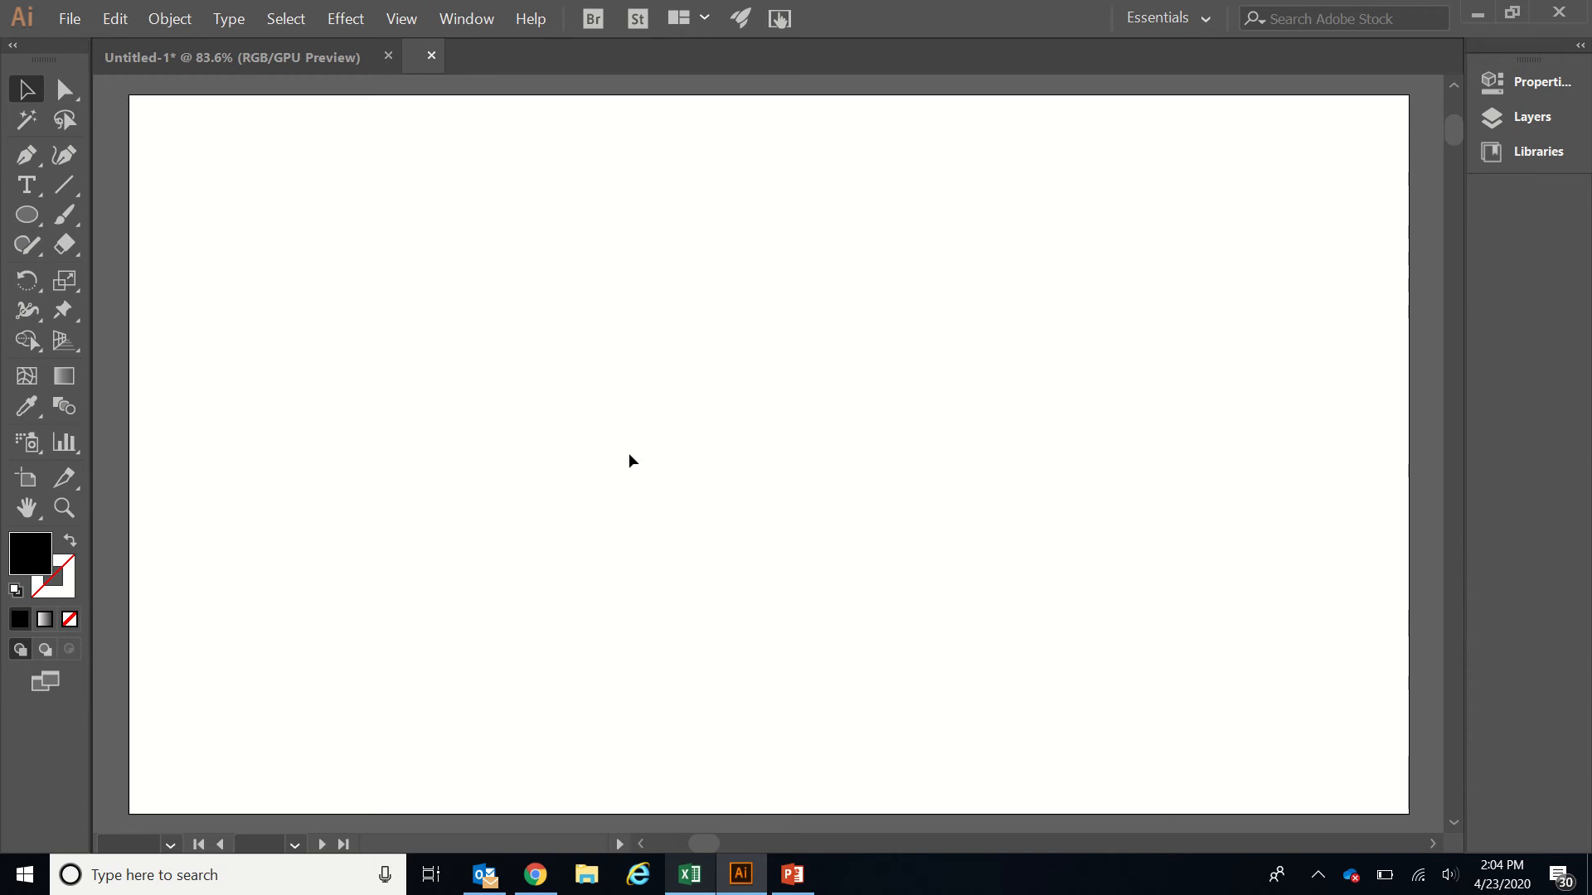
click(1145, 20)
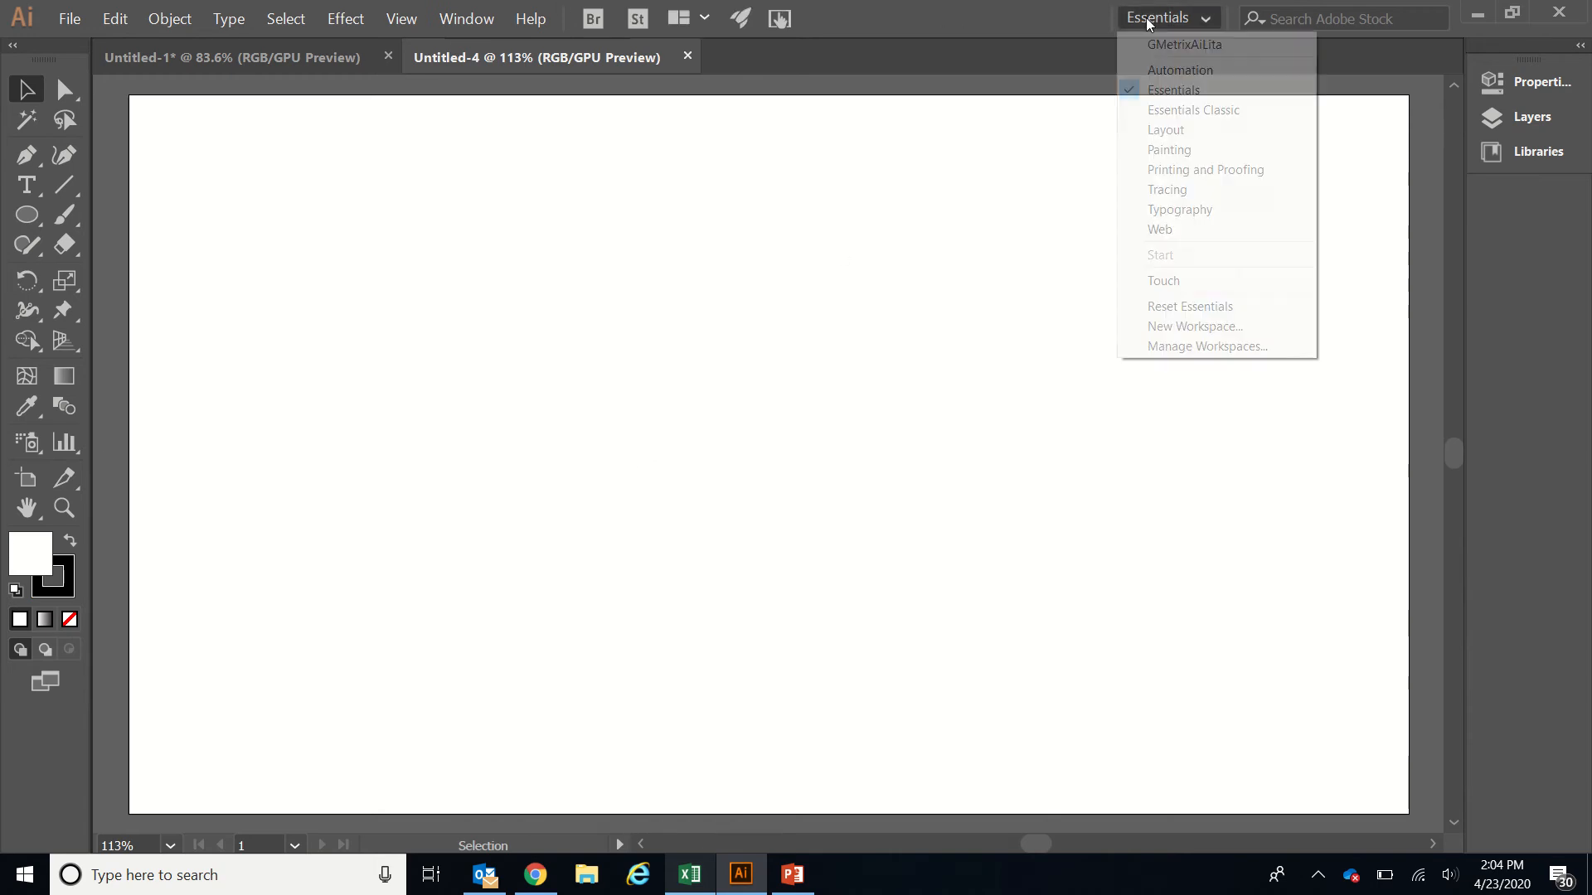
click(1266, 313)
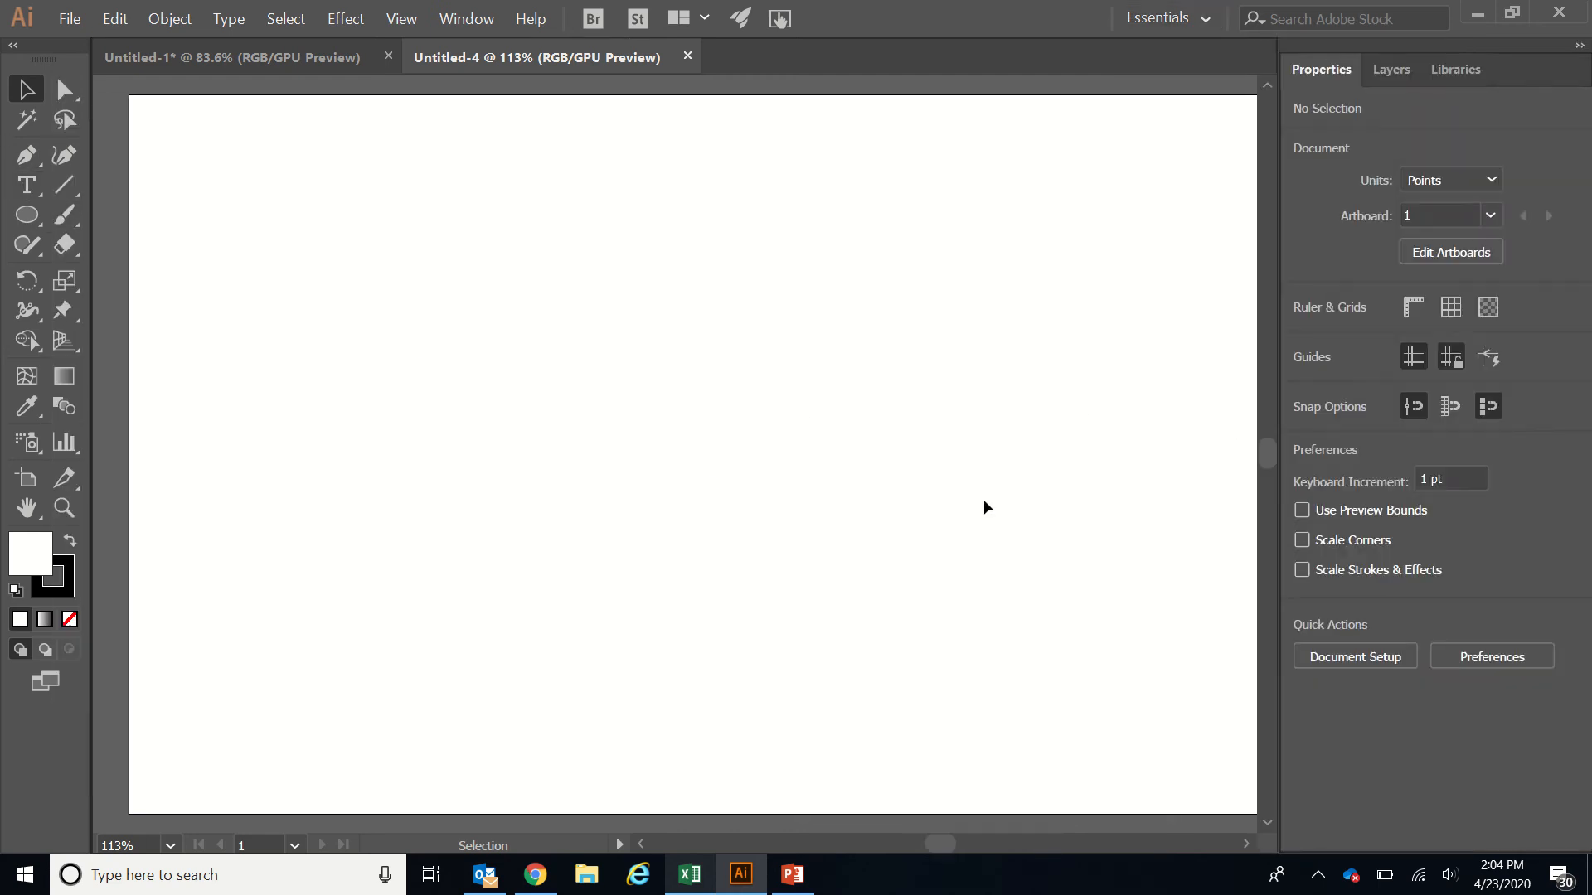
Add the point text "COVID" near the middle of the artboard with the Type tool
click(25, 189)
click(626, 400)
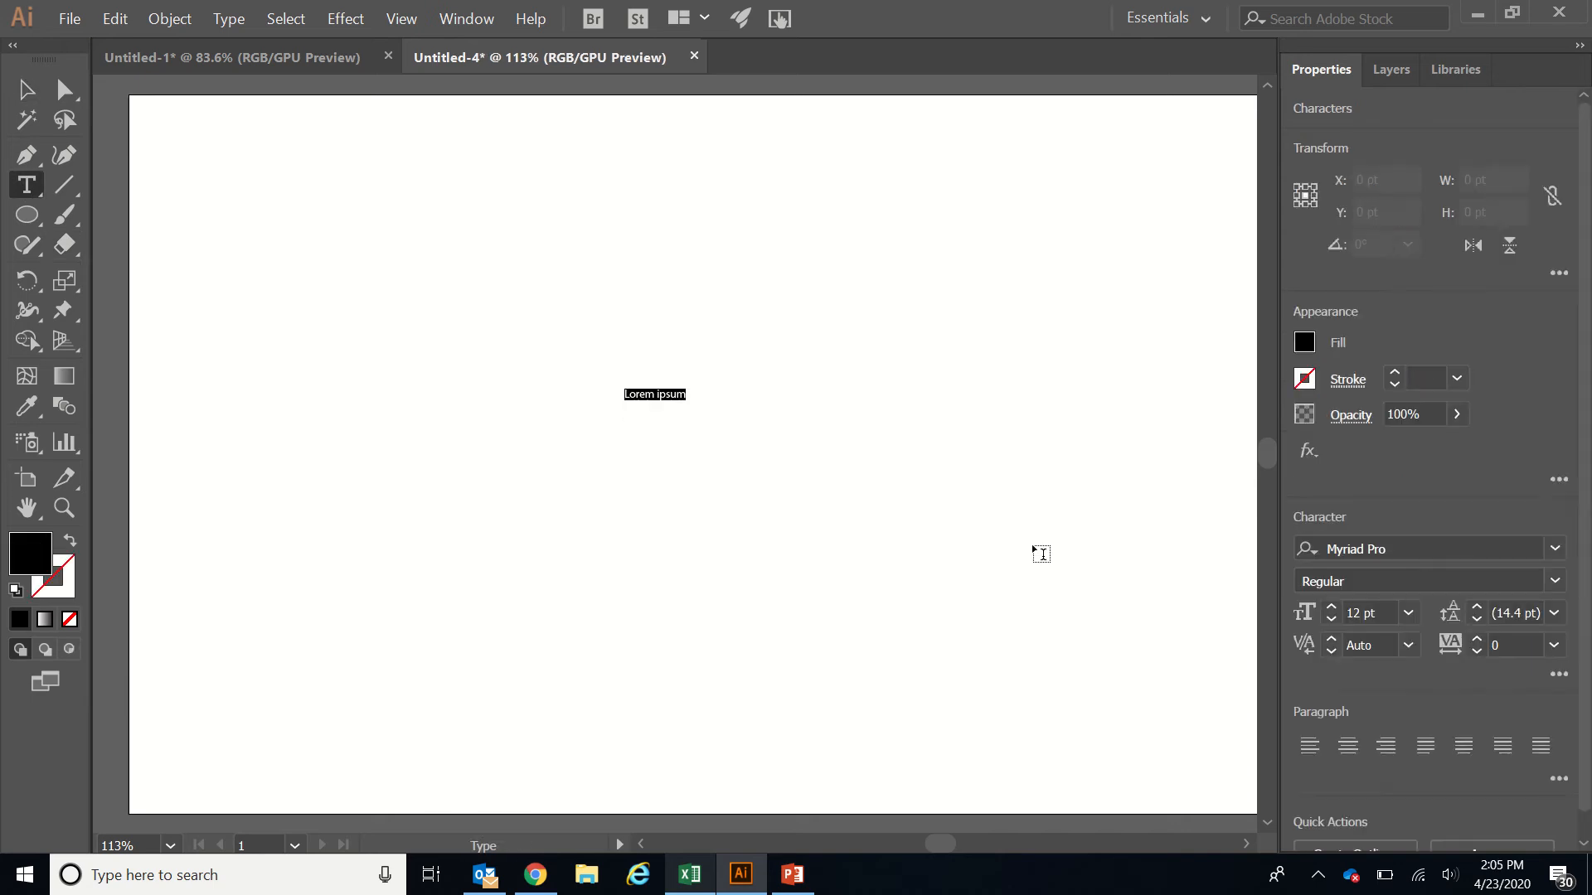
text(covid)
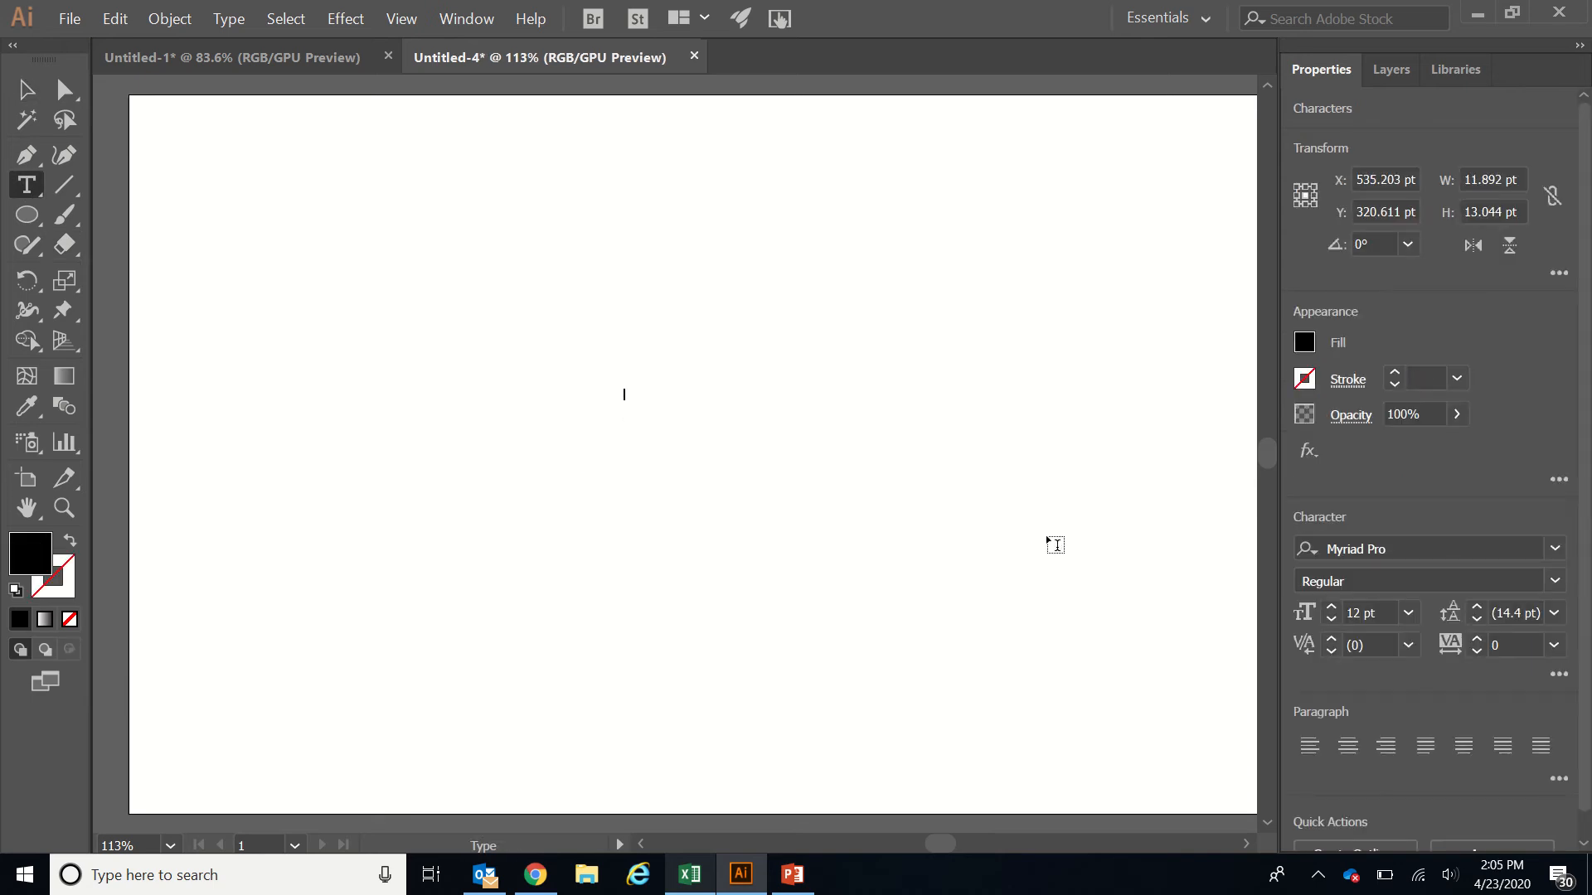
text(COVID)
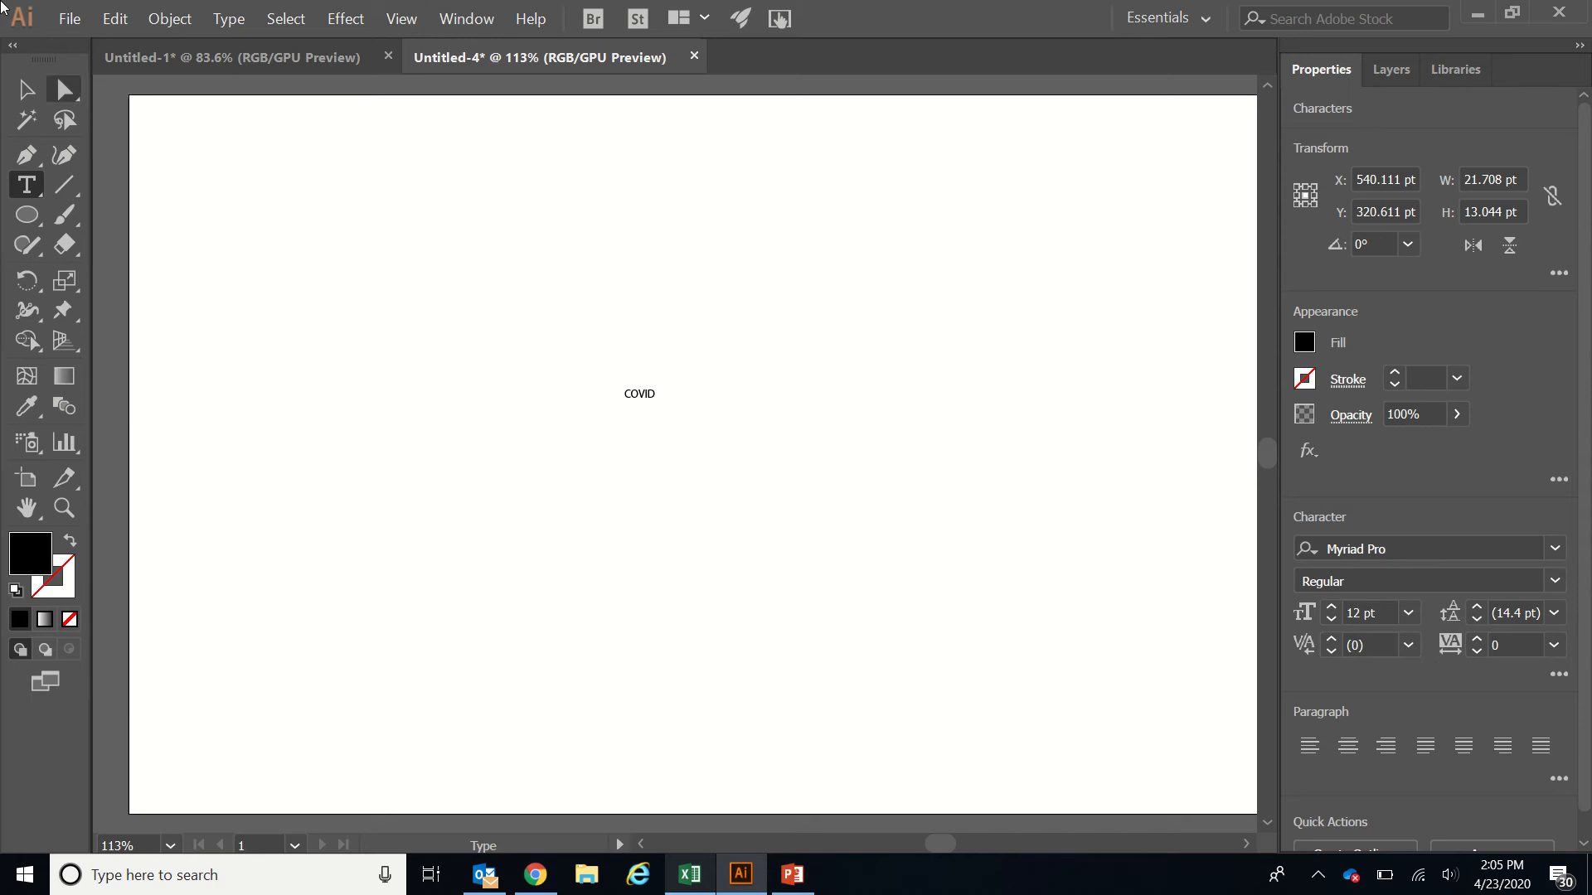
Scale the COVID text proportionally to about 1015 pt wide and move it so it sits fully within the artboard
click(27, 88)
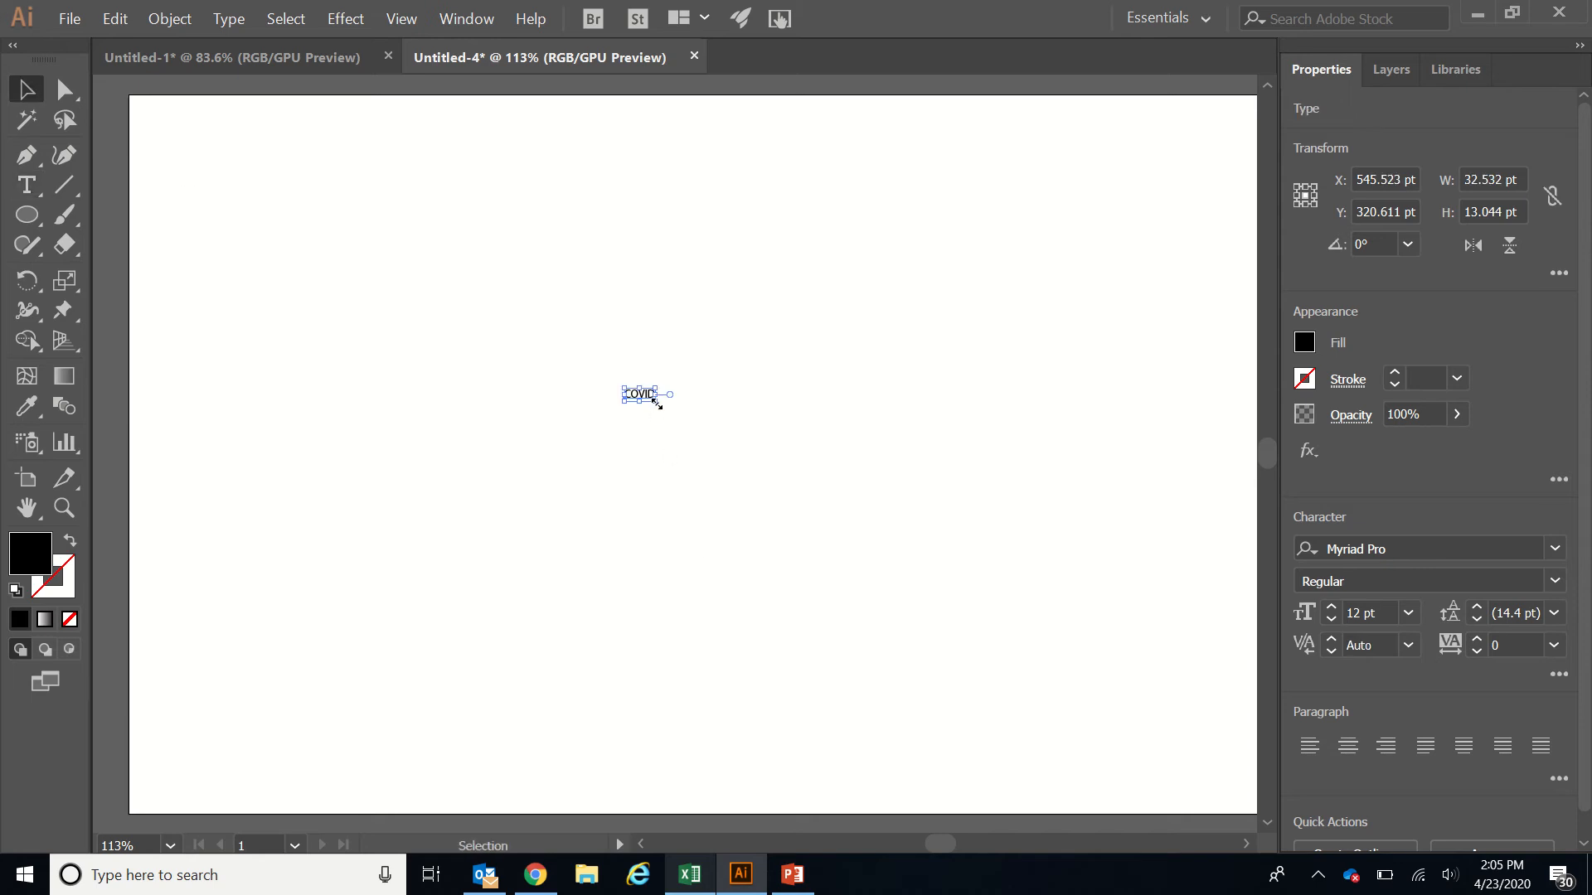
drag(657, 404, 1252, 730)
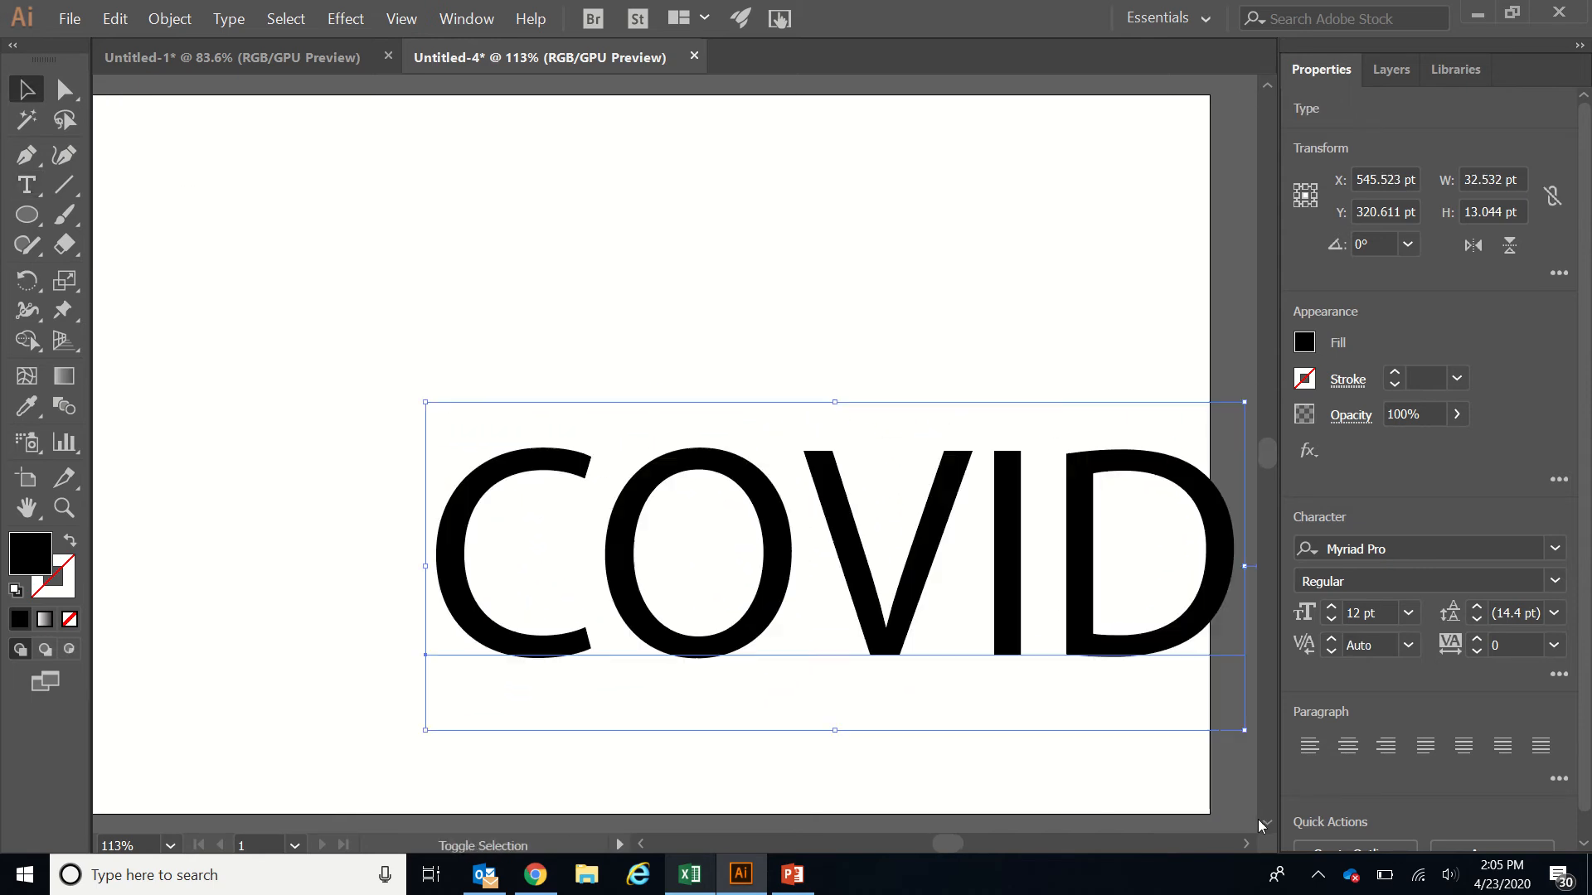
drag(609, 553, 267, 370)
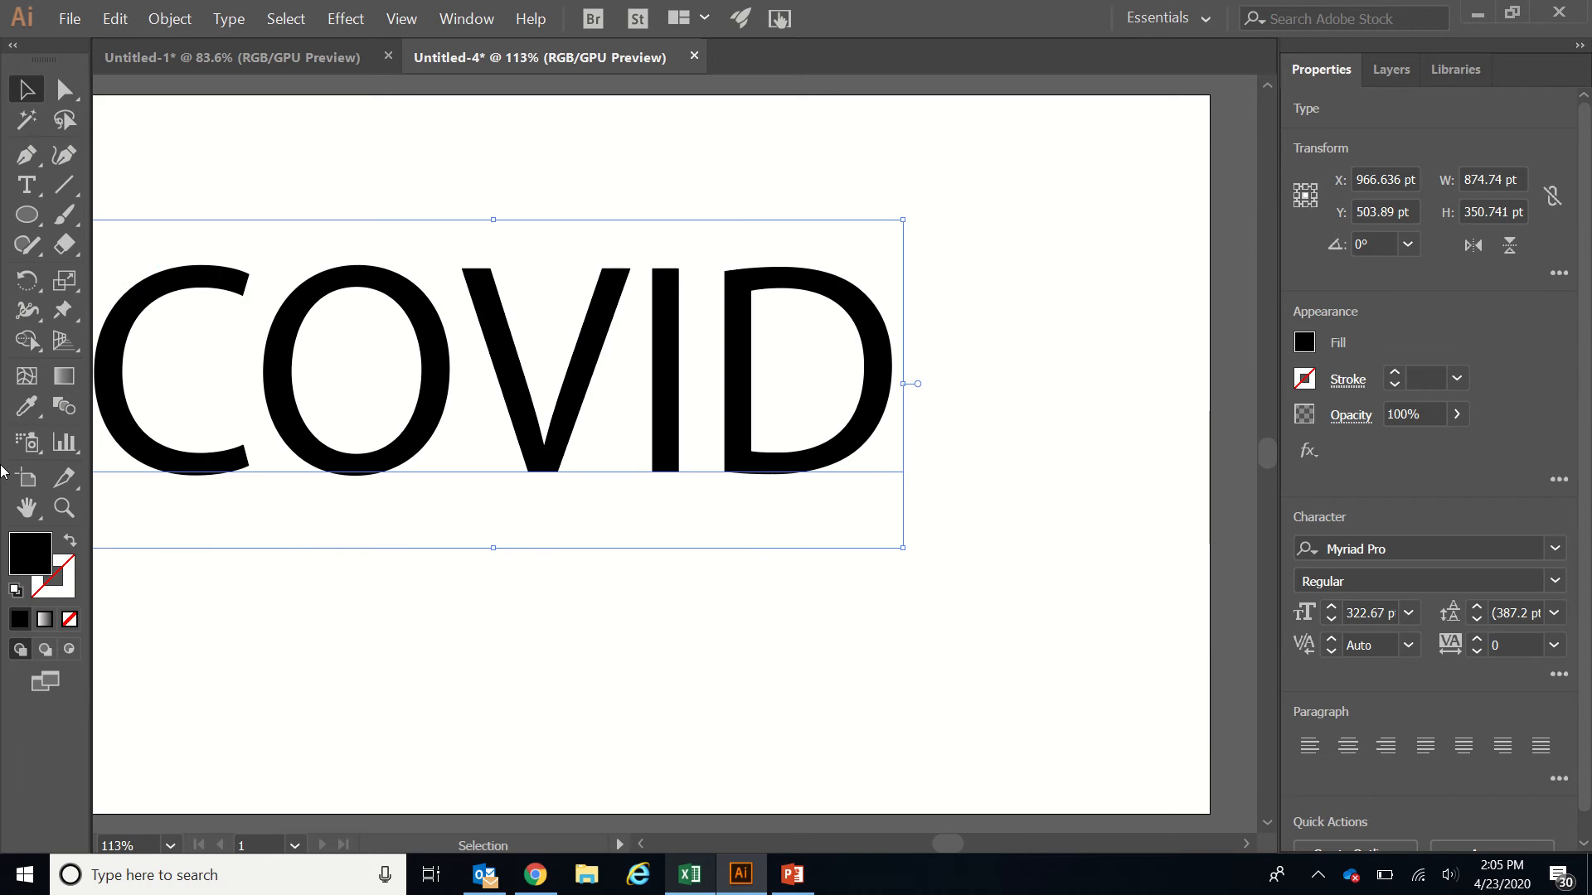
click(28, 508)
double_click(28, 508)
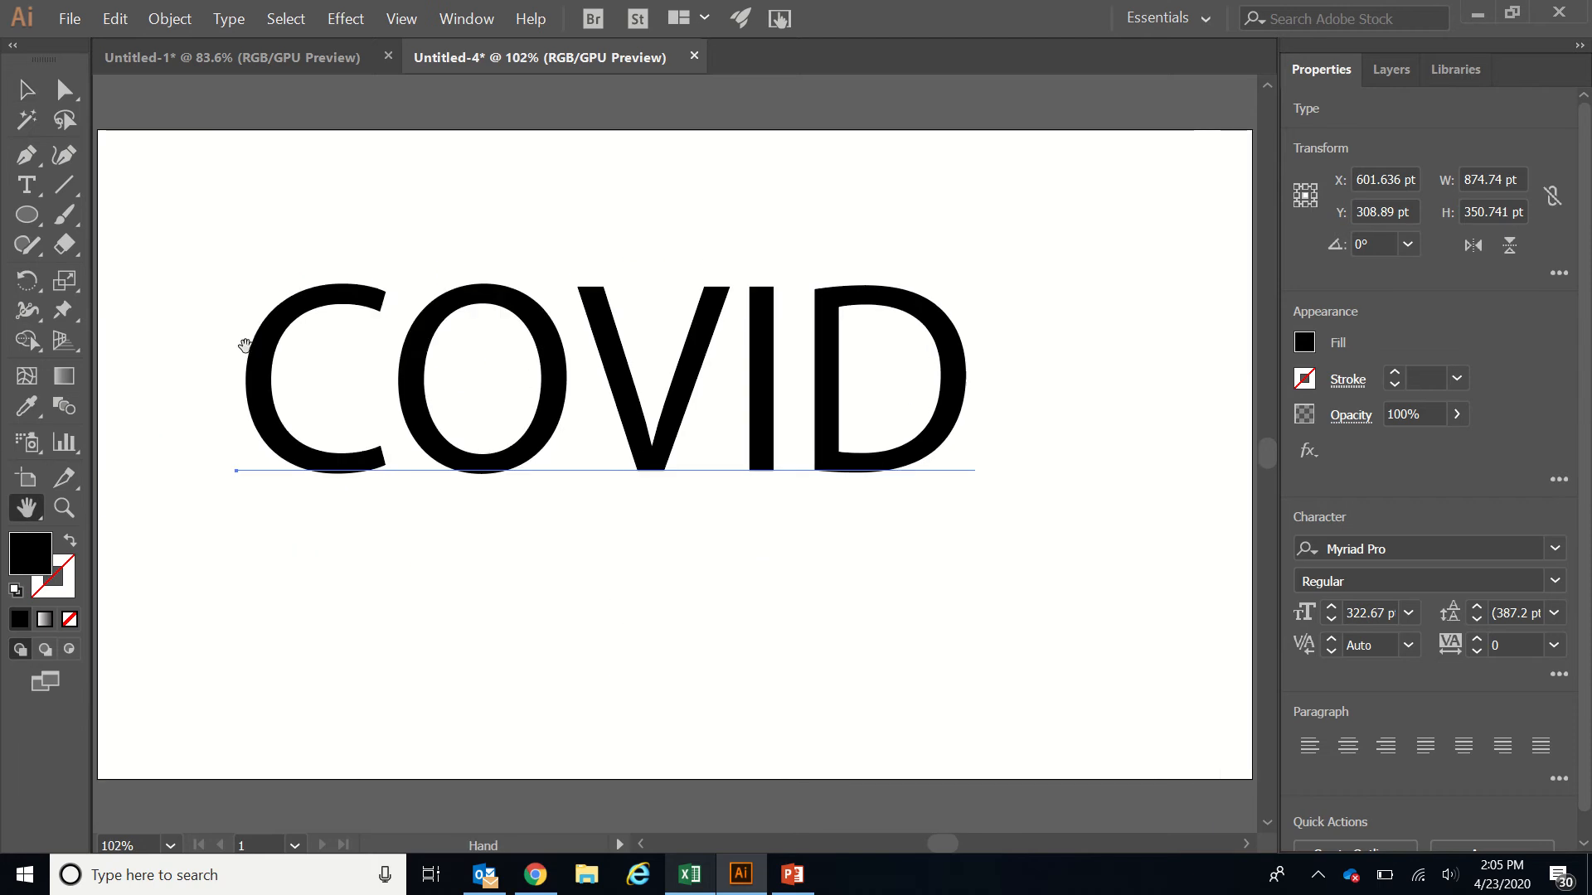
click(26, 89)
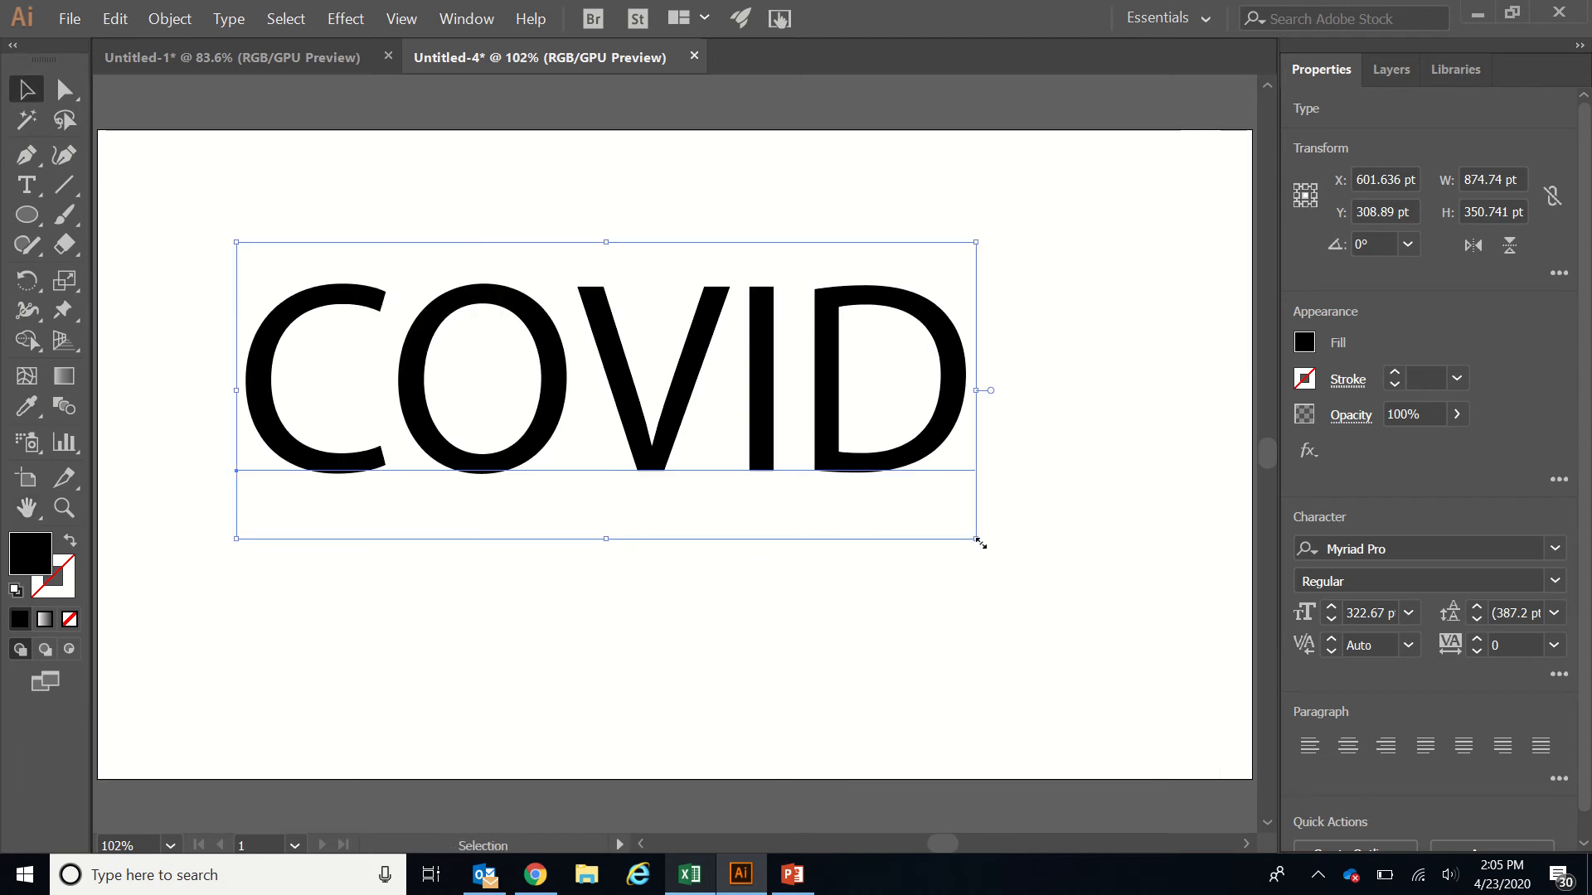
key(ctrl)
drag(979, 539, 1068, 637)
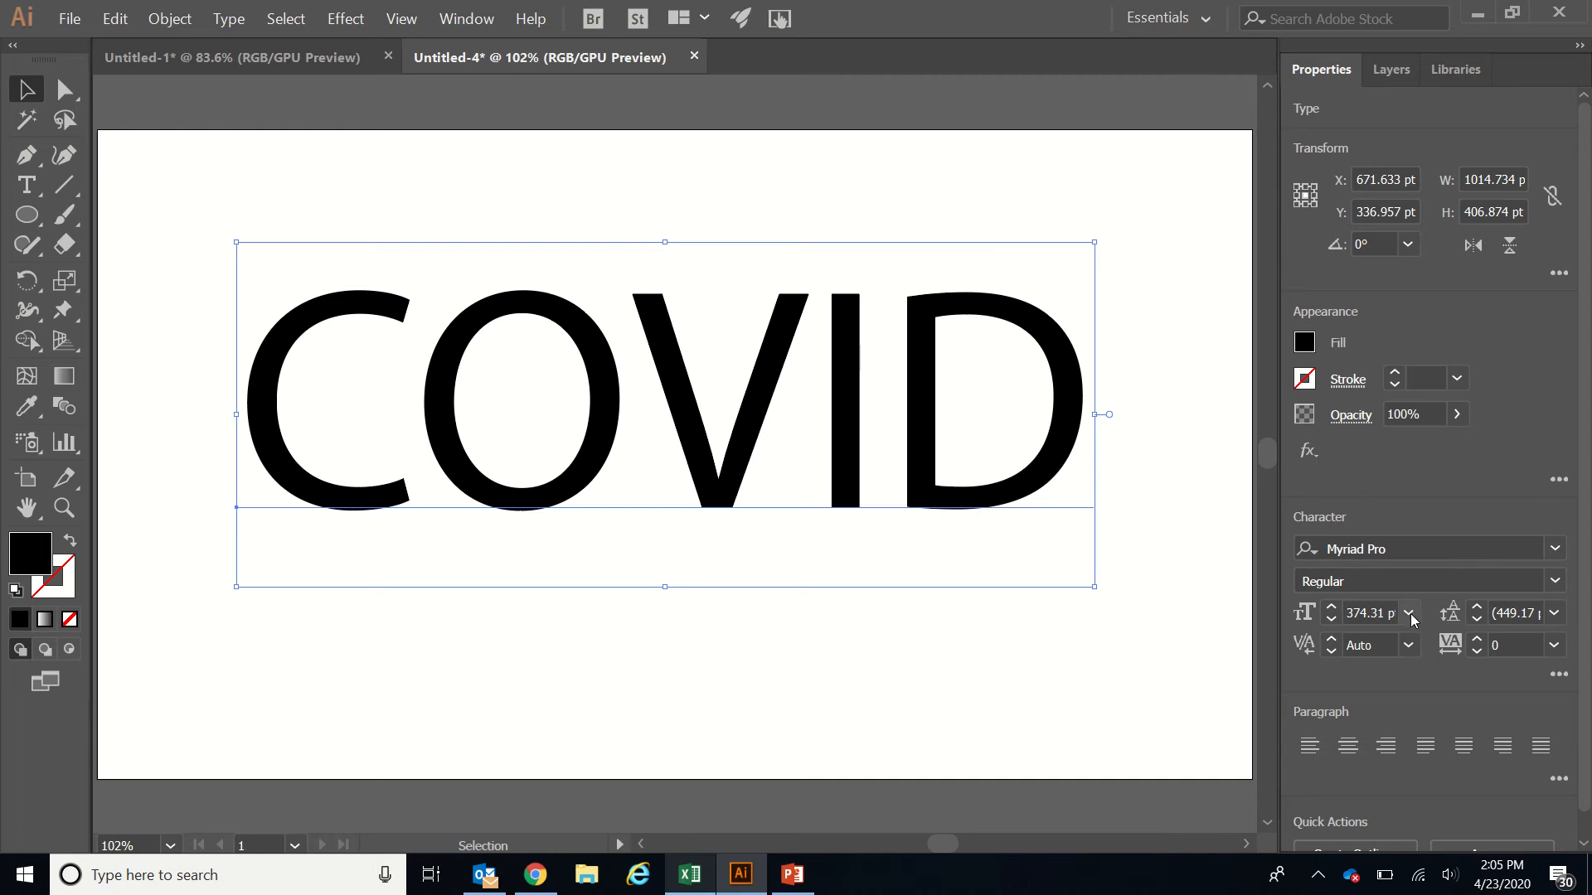
Search the font list for "SCRIPT" and set the COVID text in Brush Script MT Italic
click(656, 361)
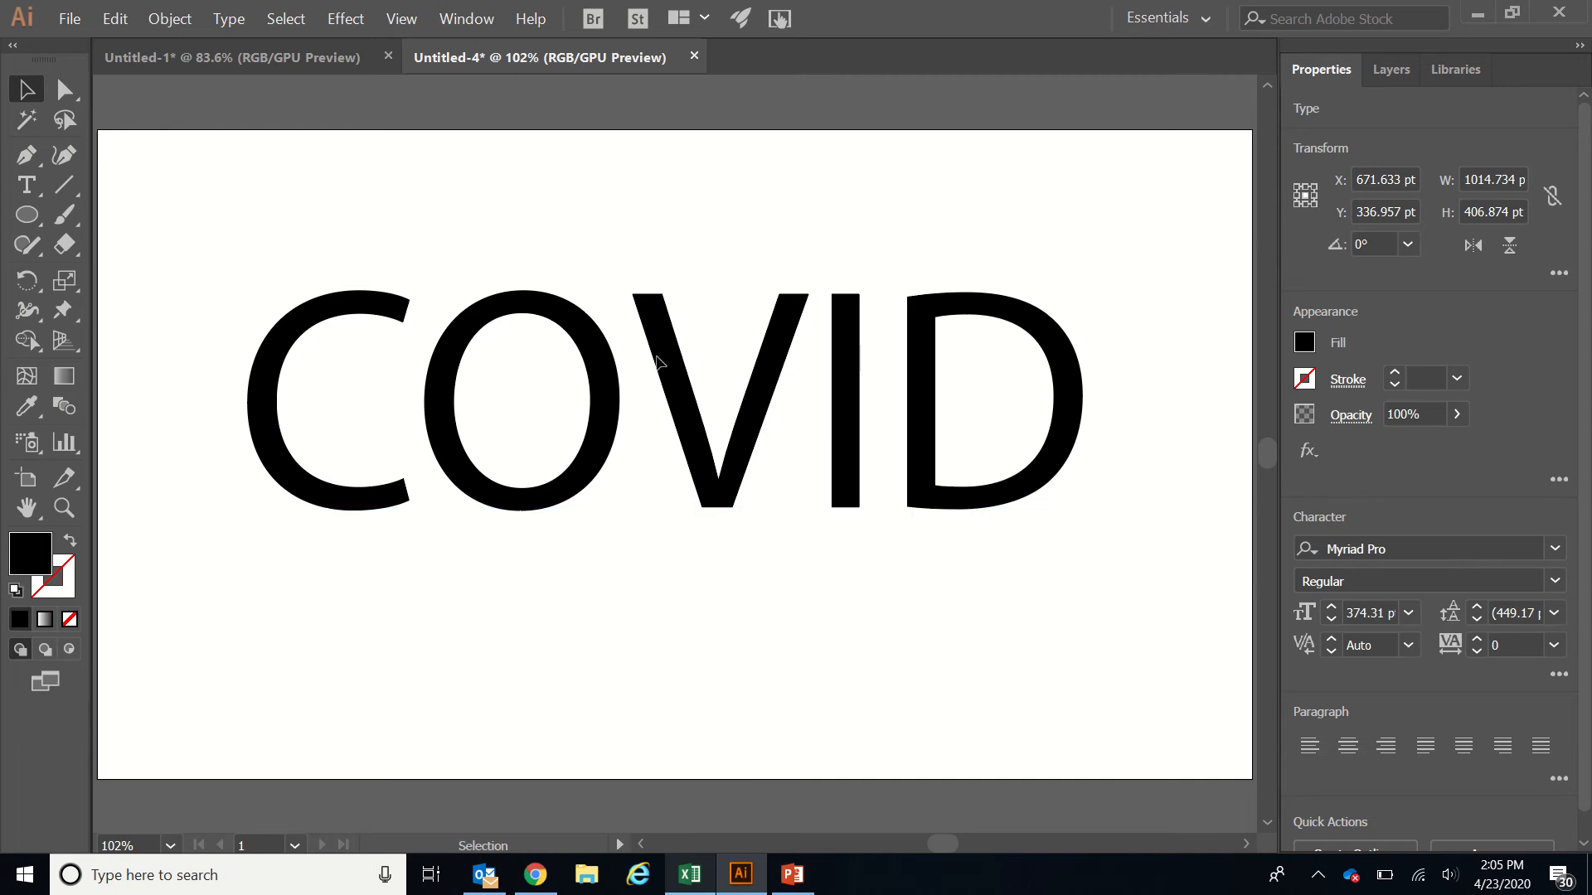
click(761, 404)
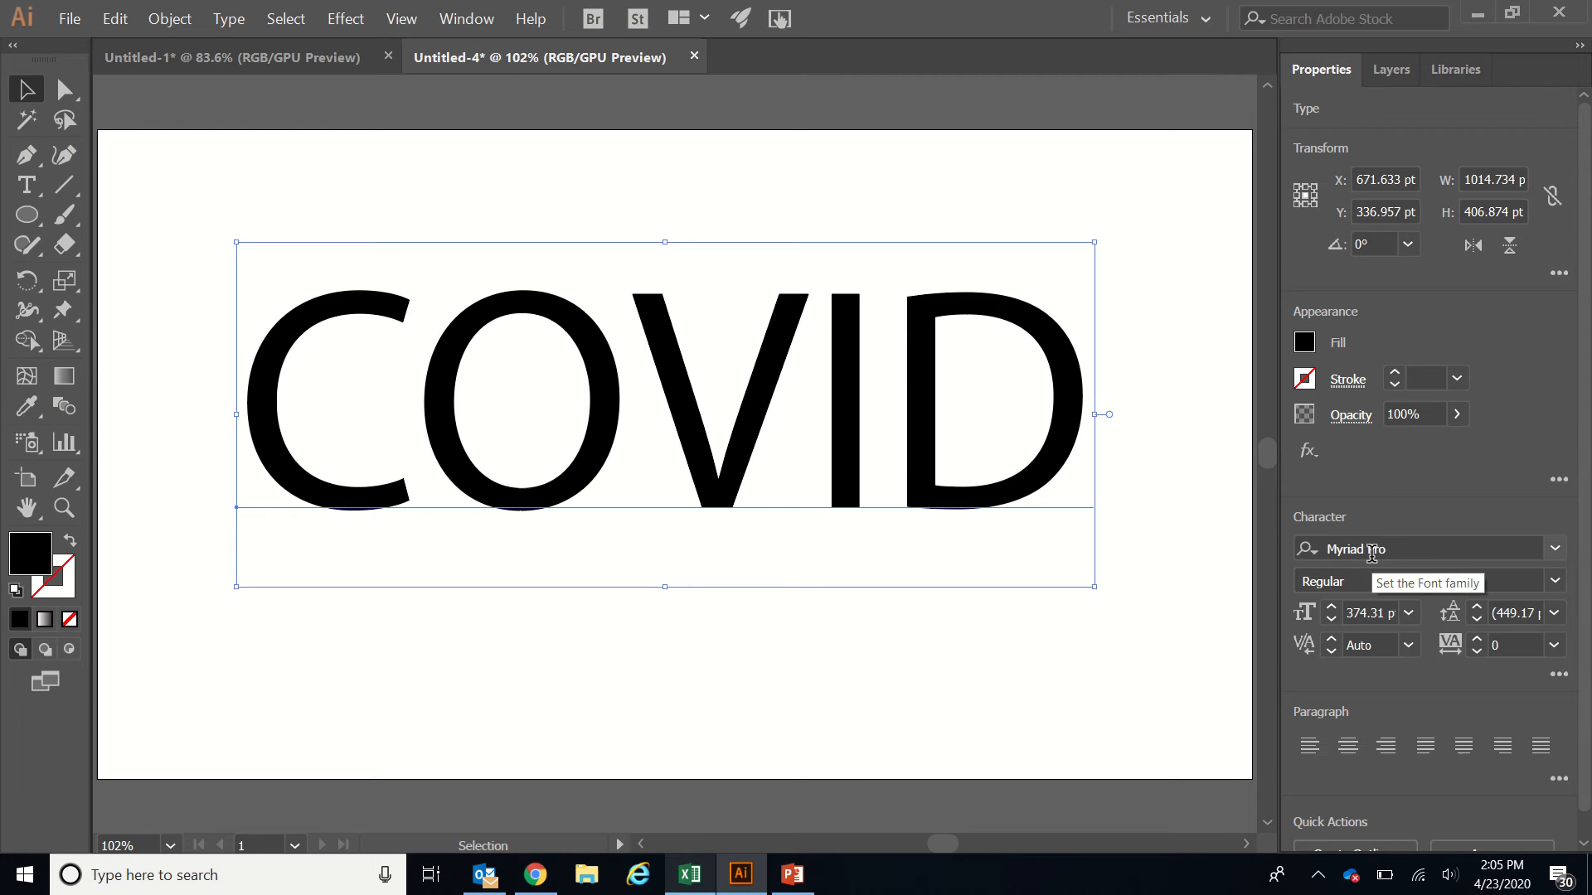
click(1557, 551)
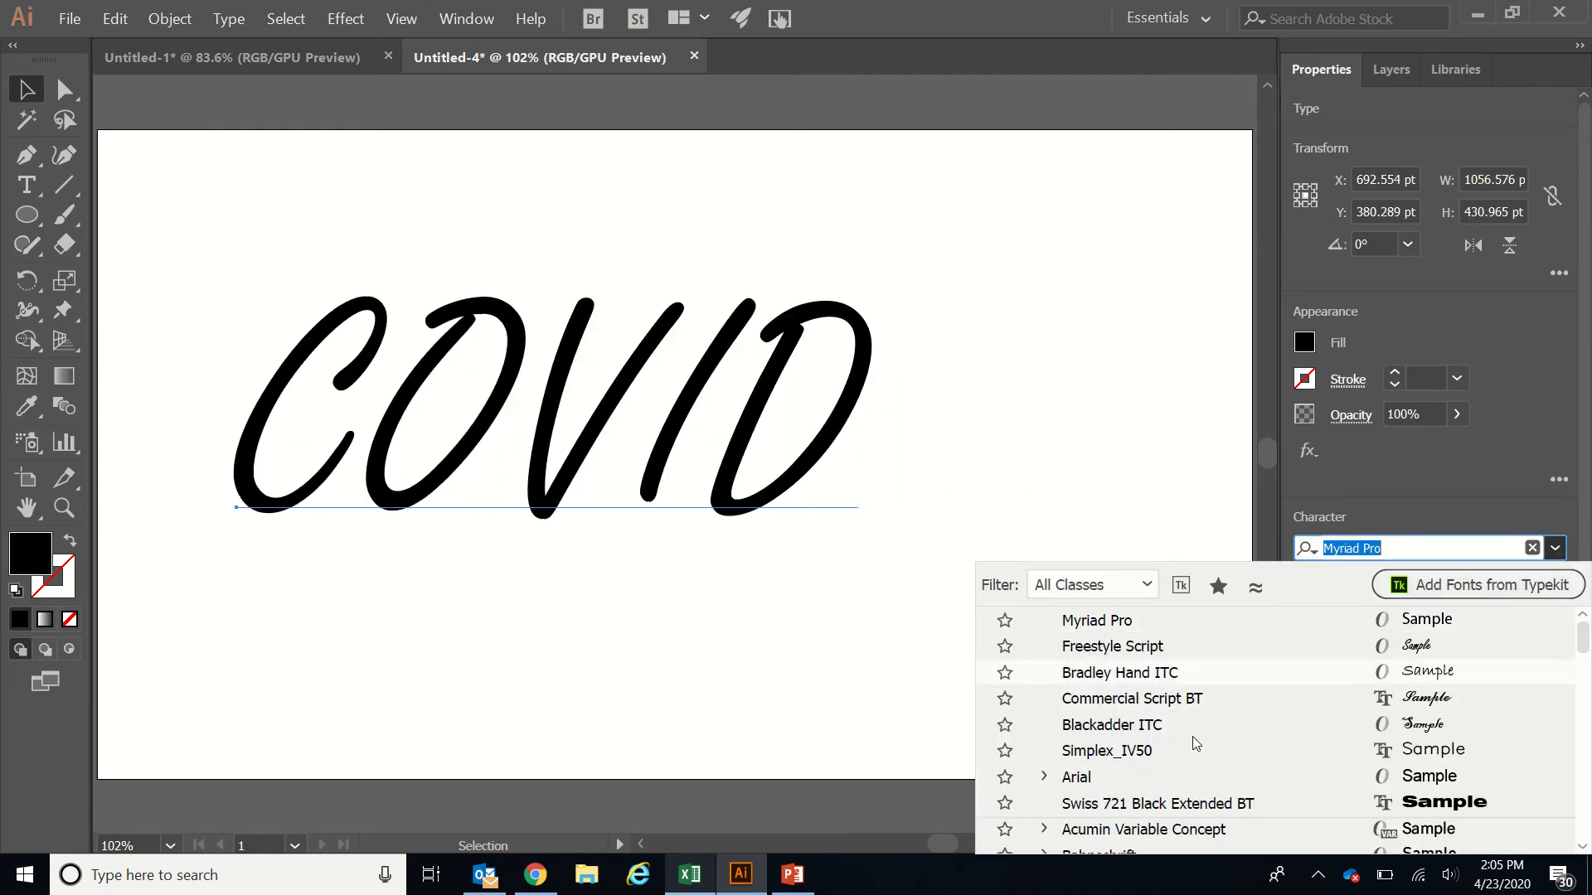
scroll(1163, 785, down, 1)
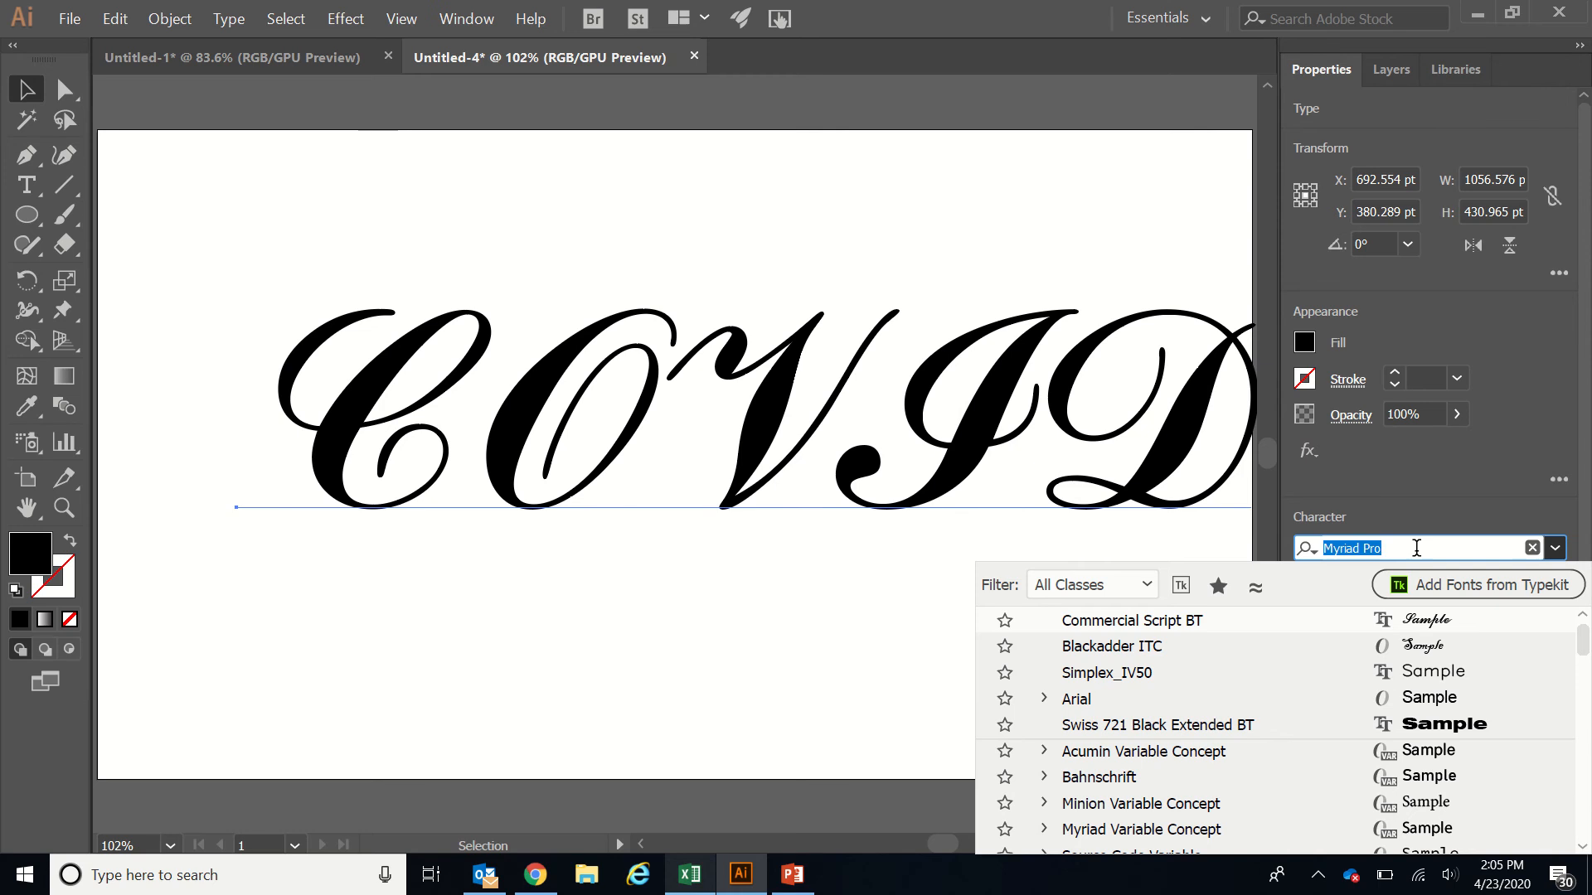
text(SCRIPT)
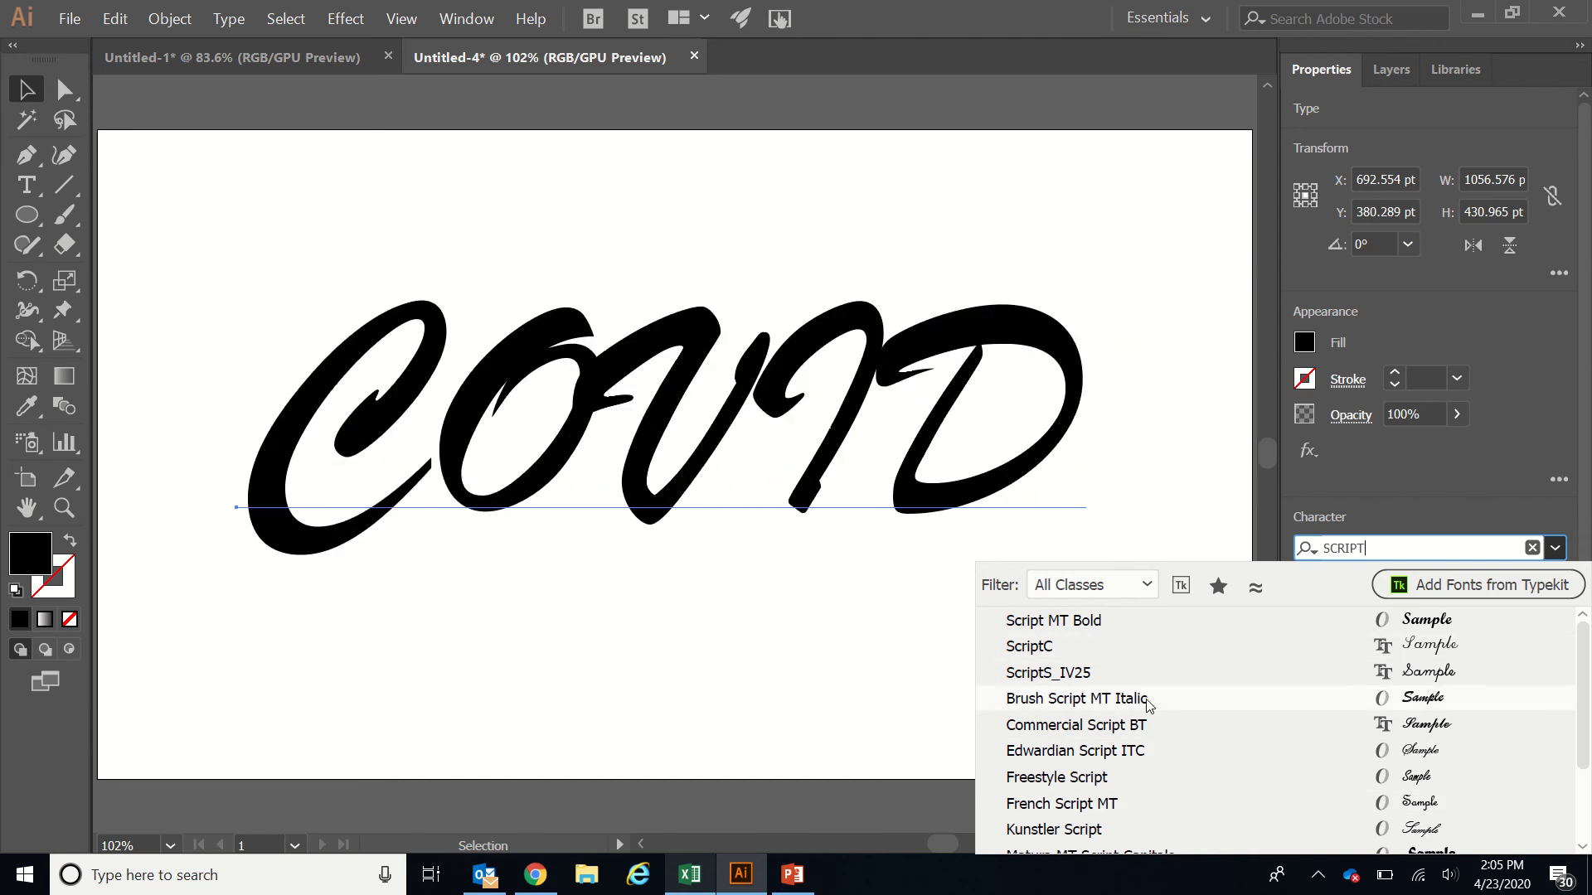
click(1149, 704)
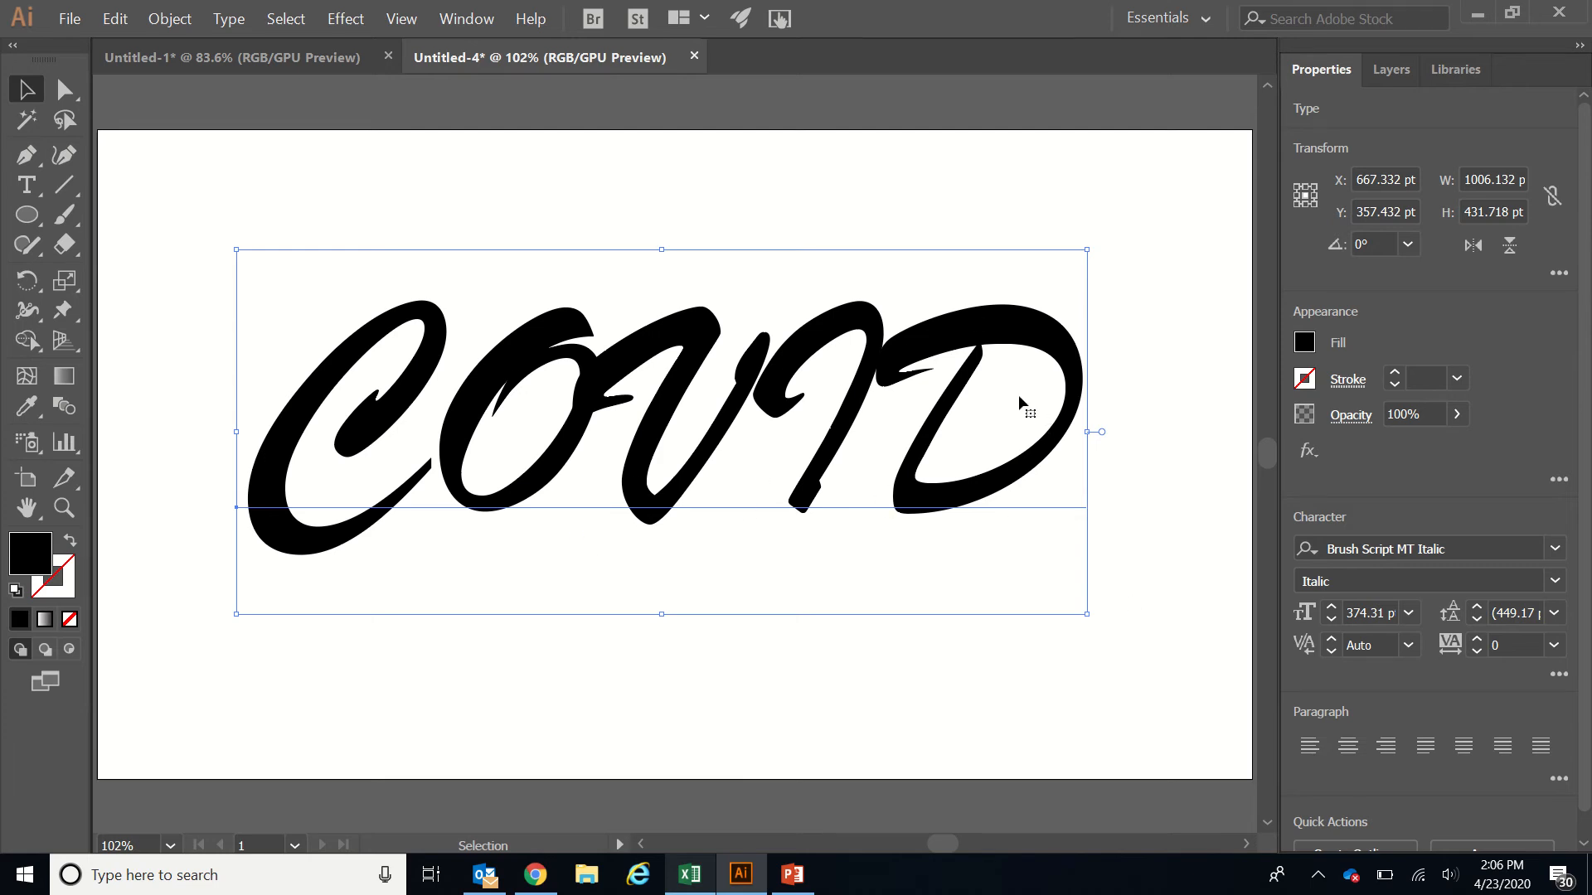
click(1103, 299)
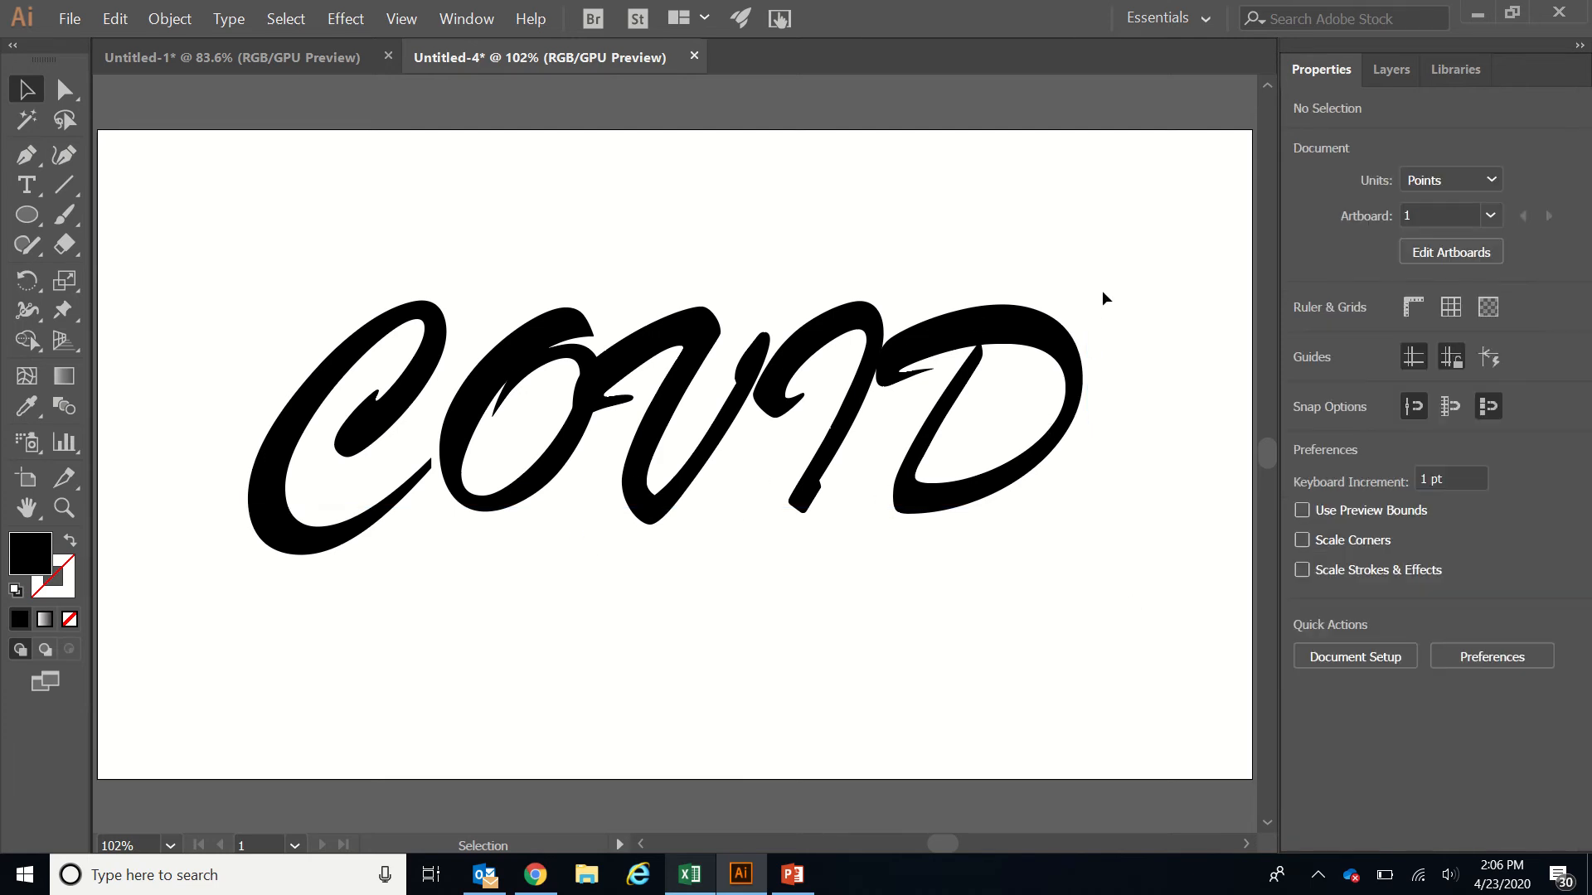
Lock Layer 1 with the COVID text and add a new layer above it
click(1391, 68)
click(1327, 109)
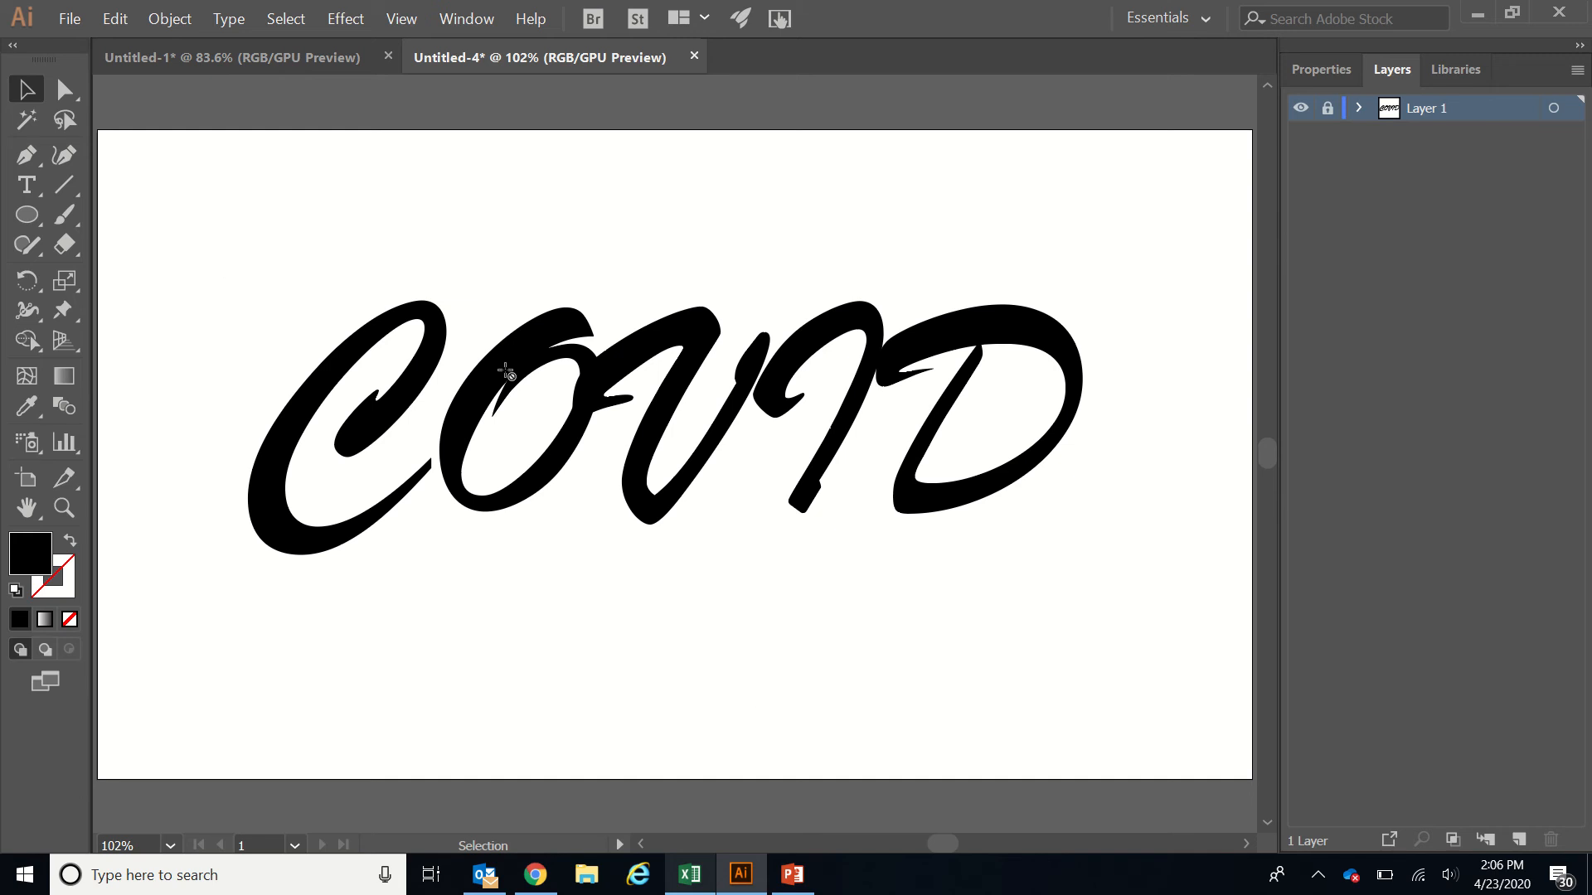
click(1519, 840)
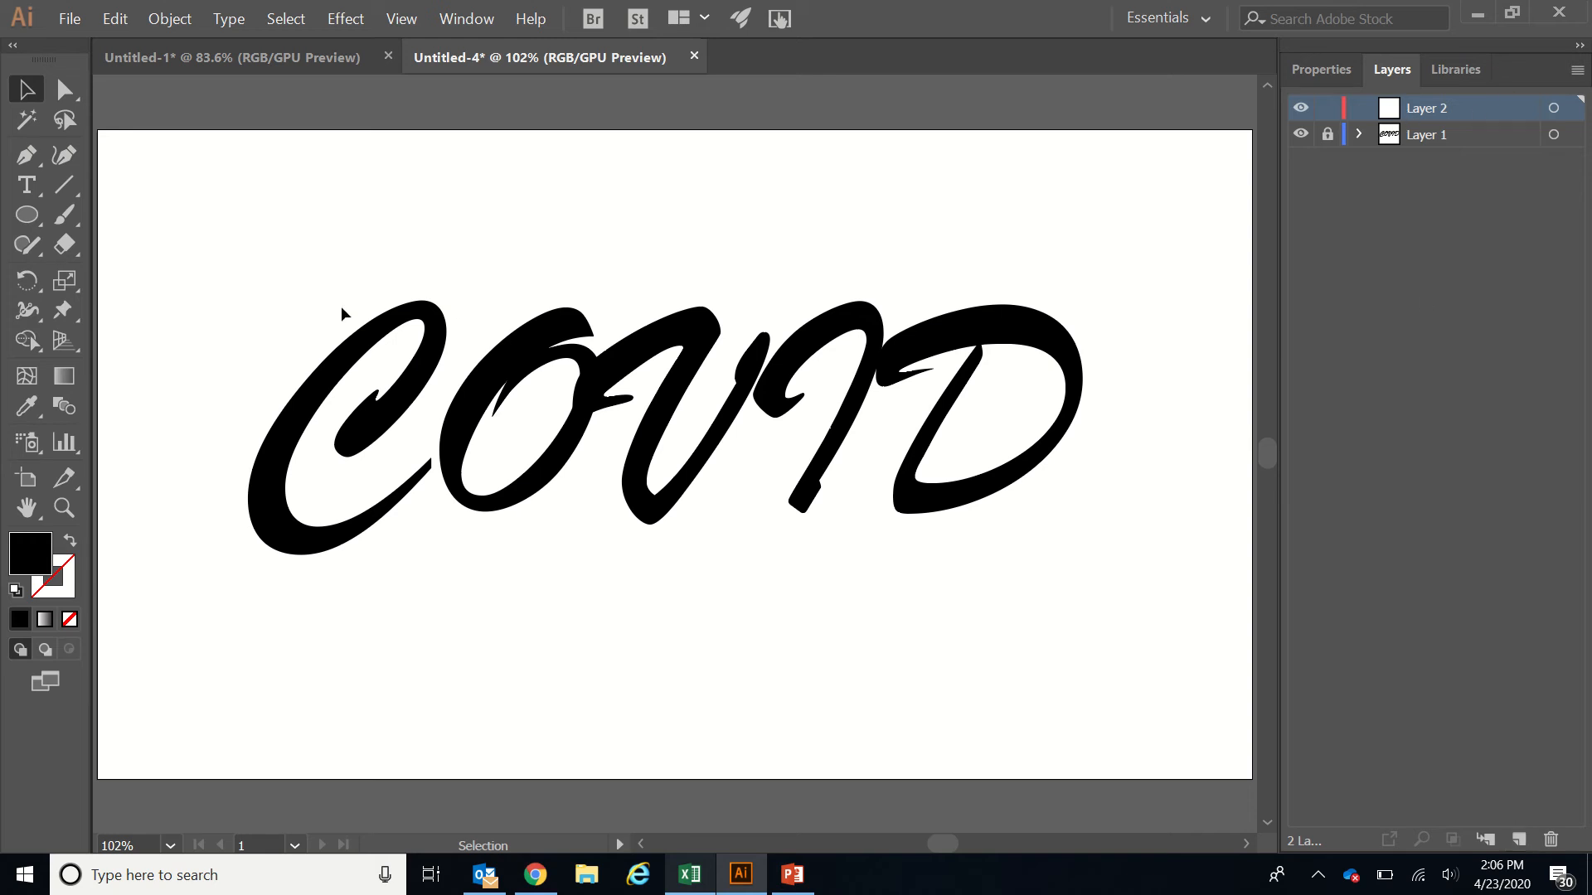
Draw an ellipse about 37 x 41 pt on the lower curve of the letter C and fill it with magenta
click(32, 219)
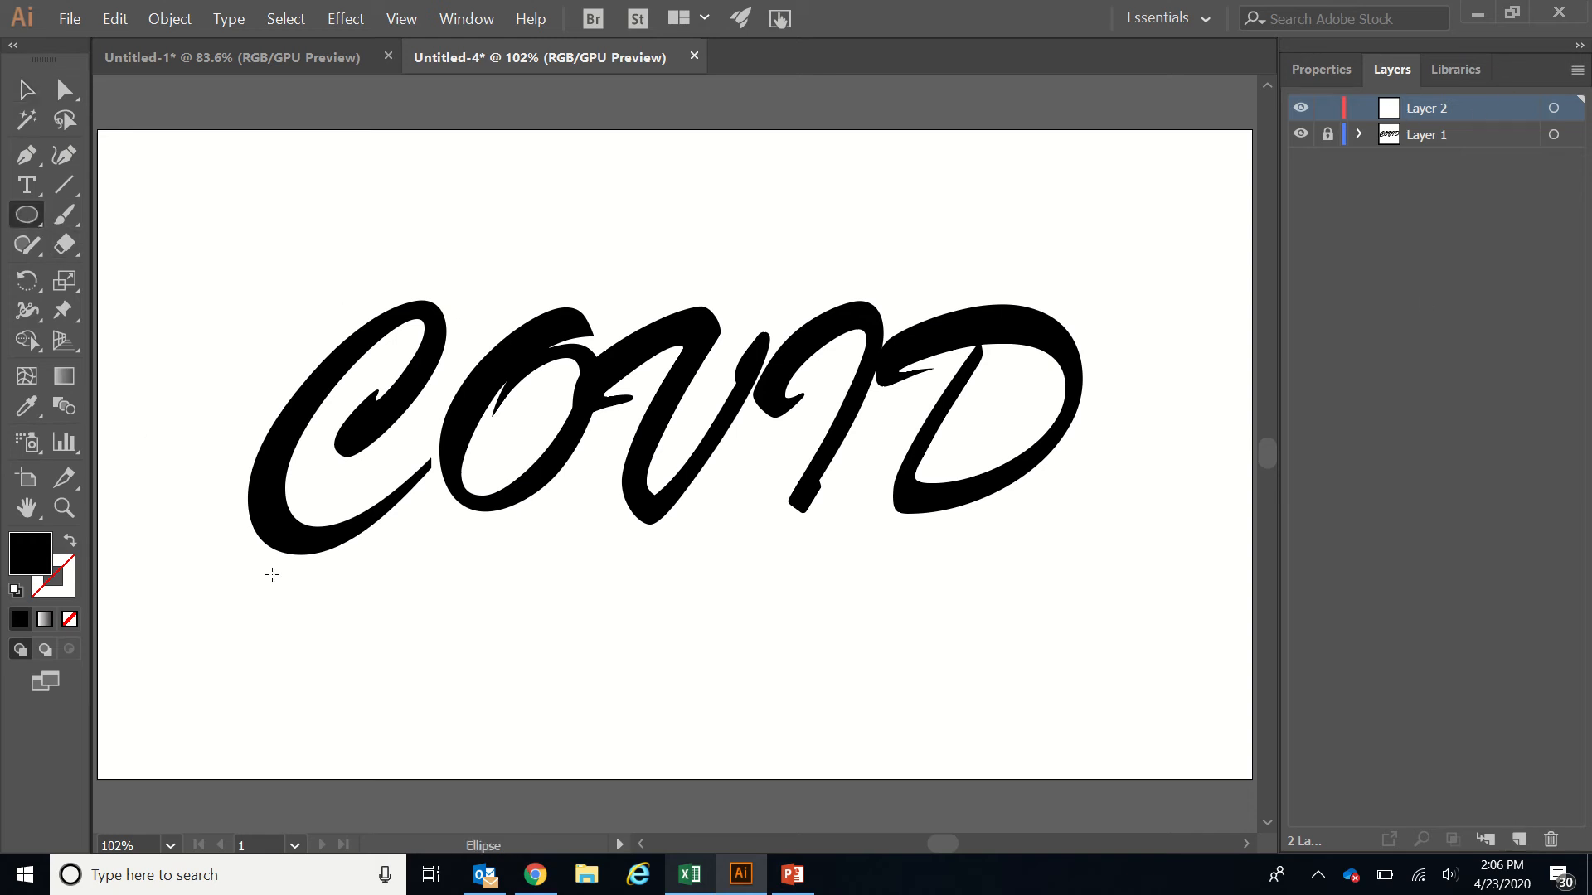
drag(269, 512, 288, 544)
click(26, 89)
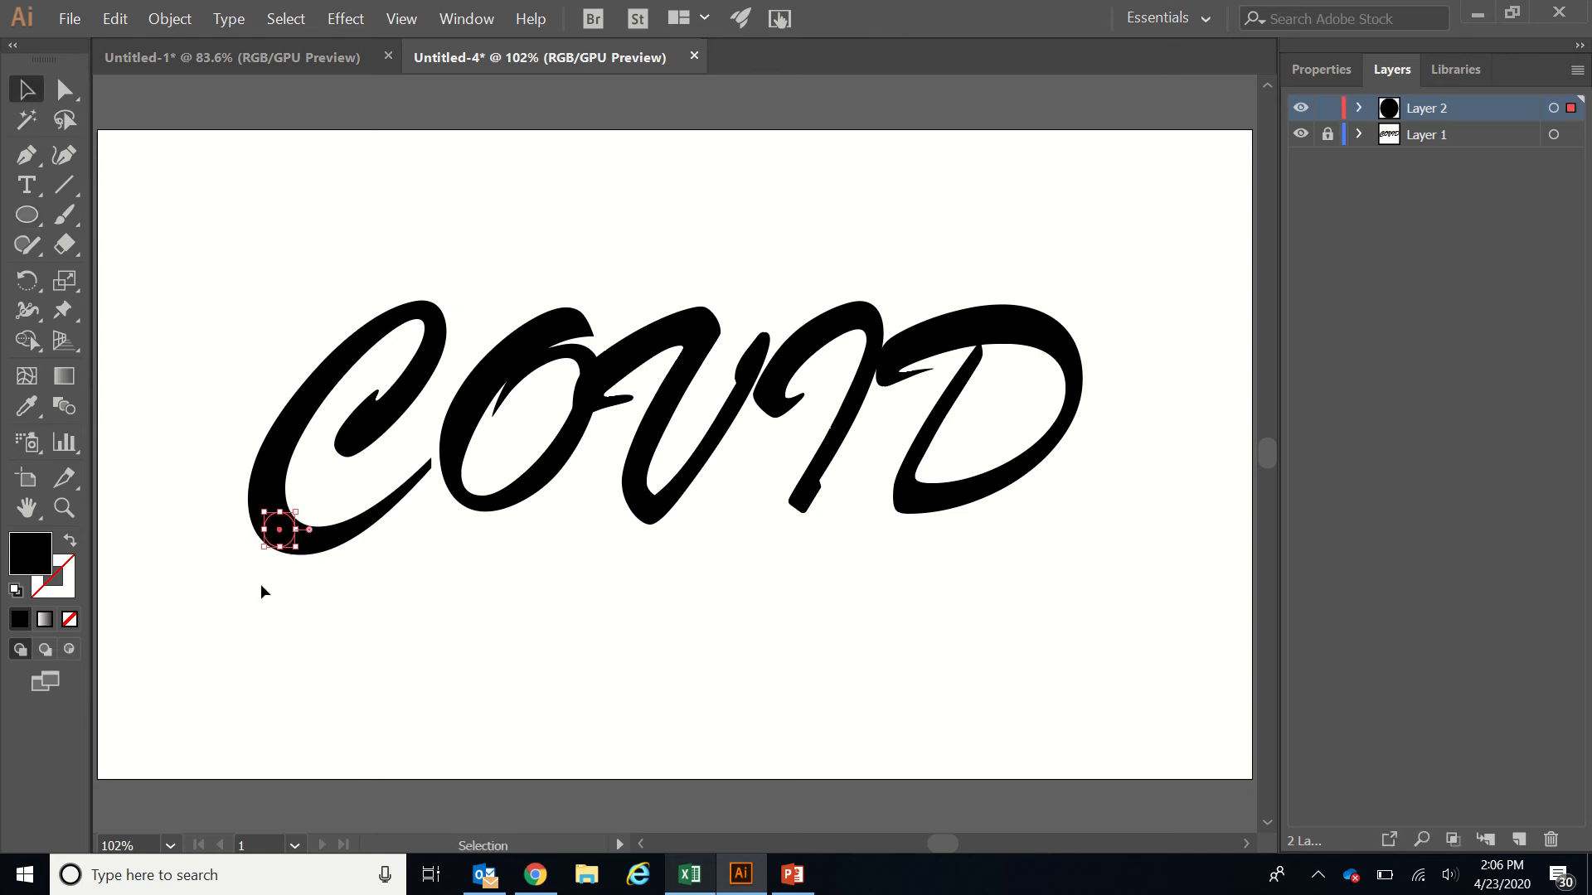
click(1325, 70)
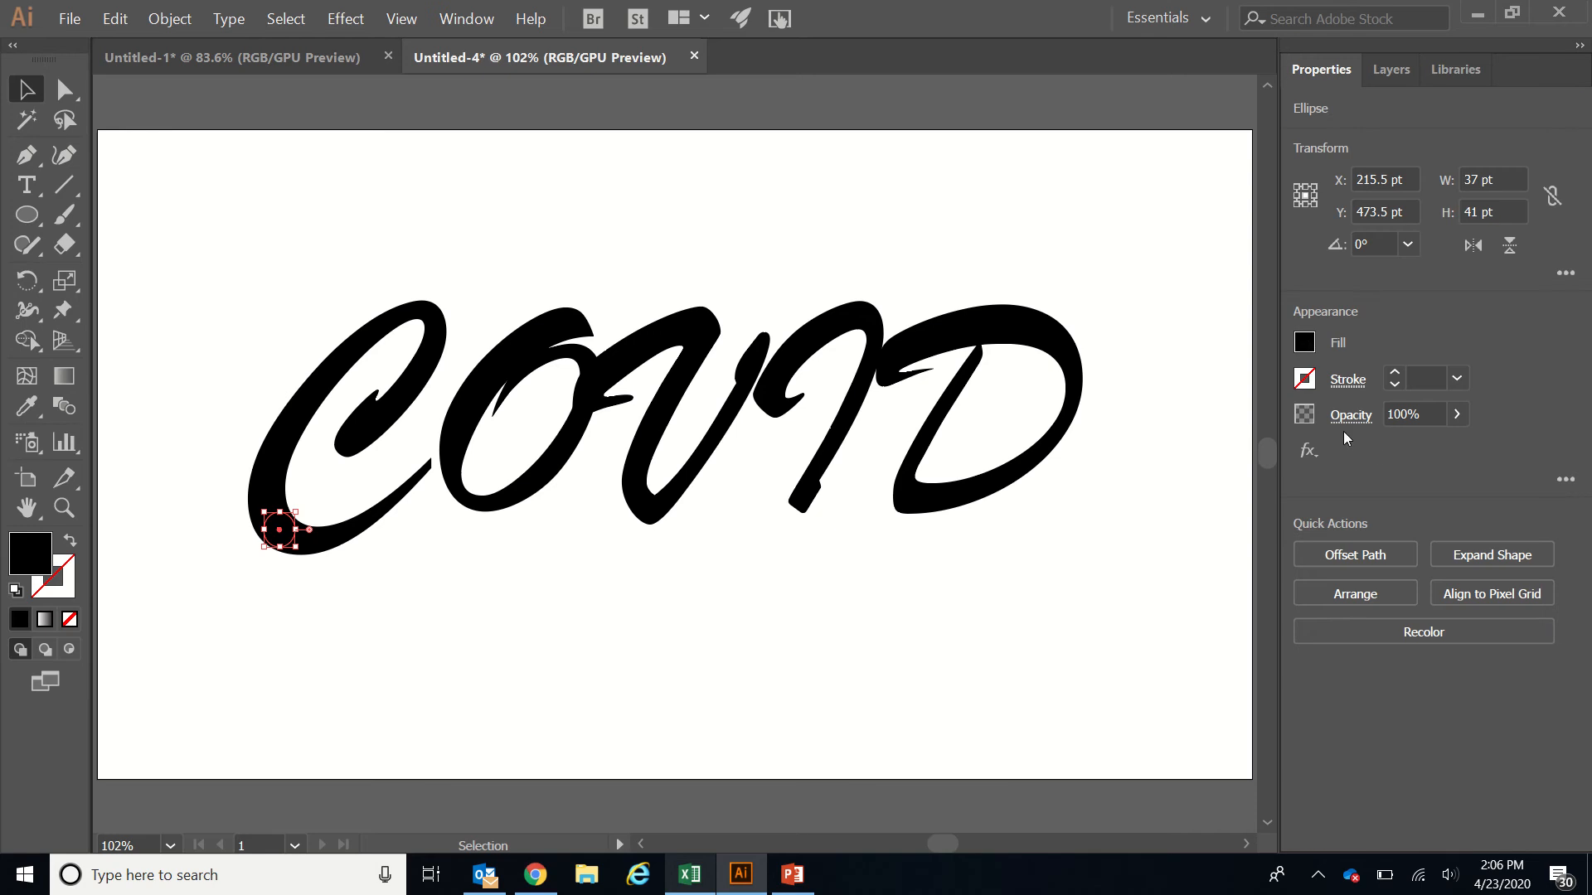
click(1305, 342)
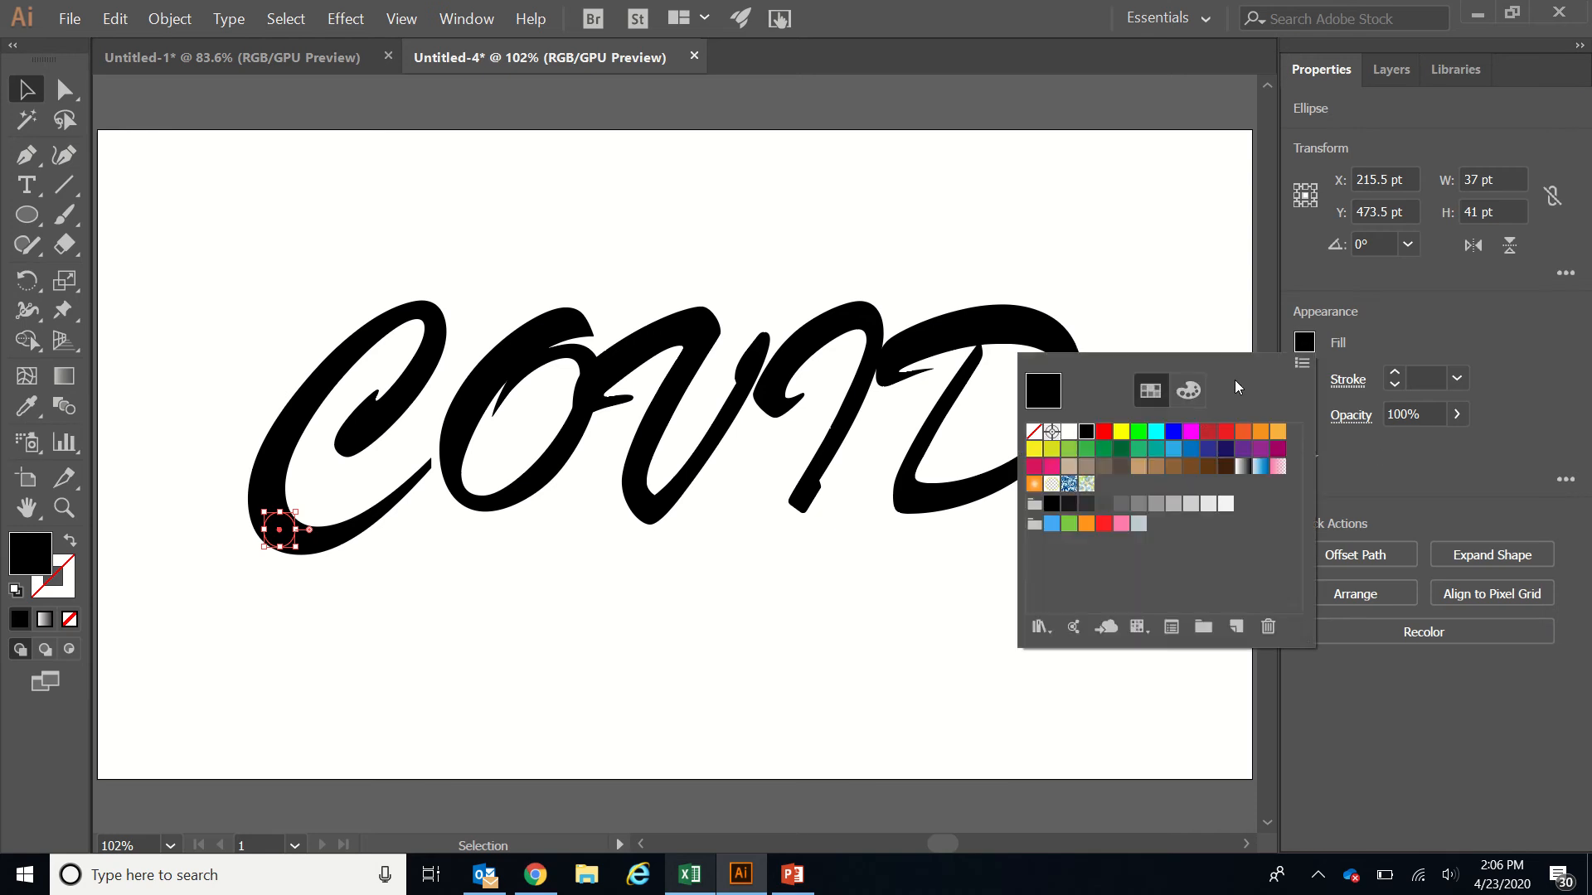
click(1191, 433)
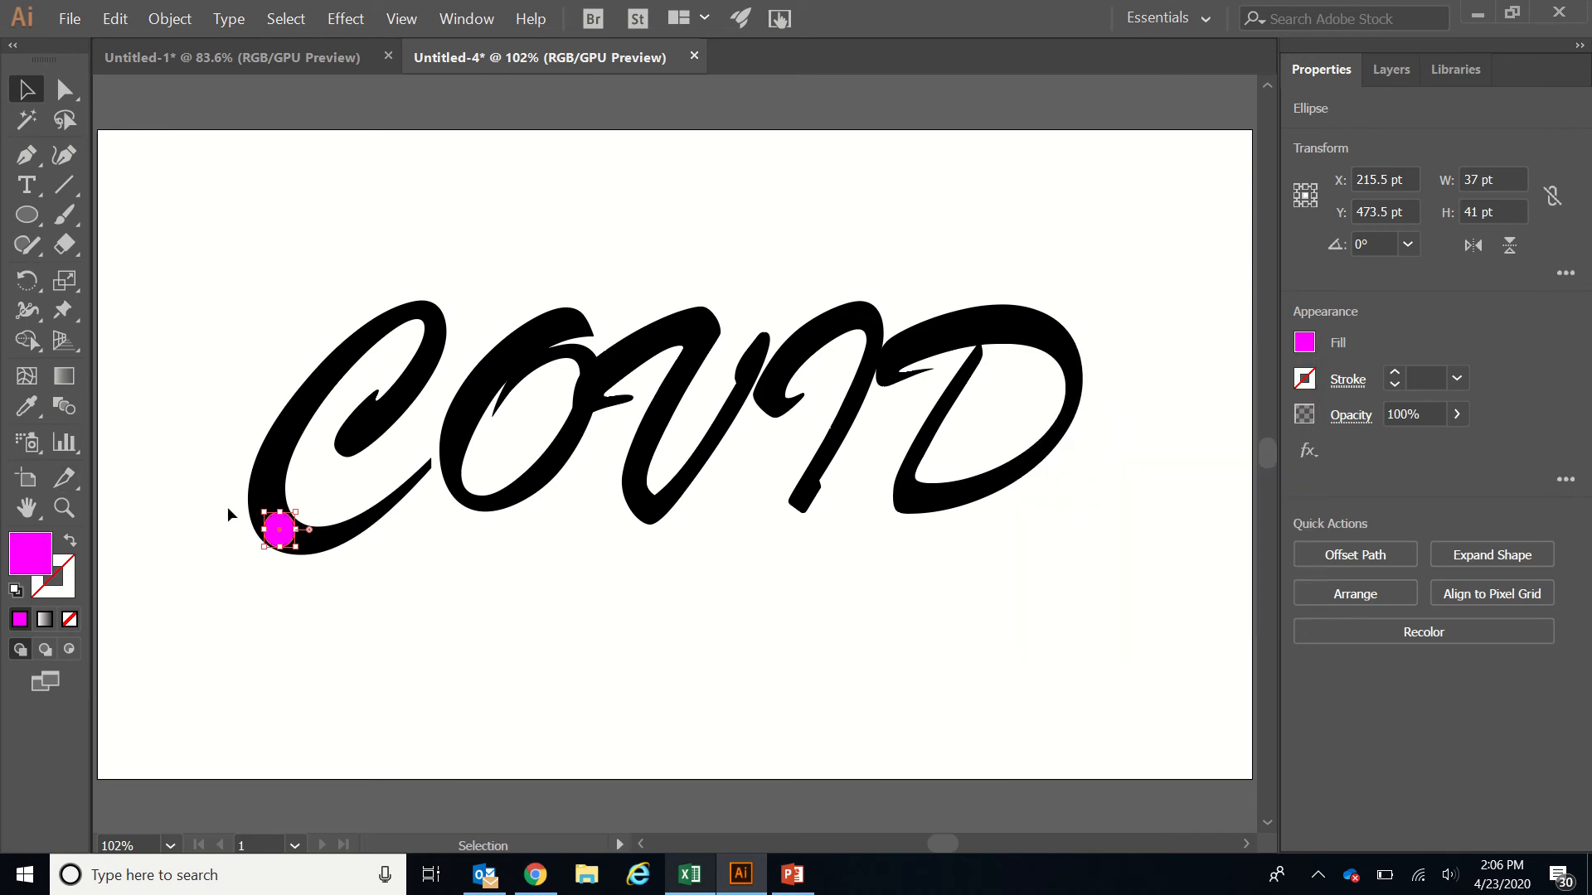
Place copies of the magenta ellipse along the strokes of the letters C and O, five on each
drag(279, 535, 431, 308)
drag(365, 432, 426, 472)
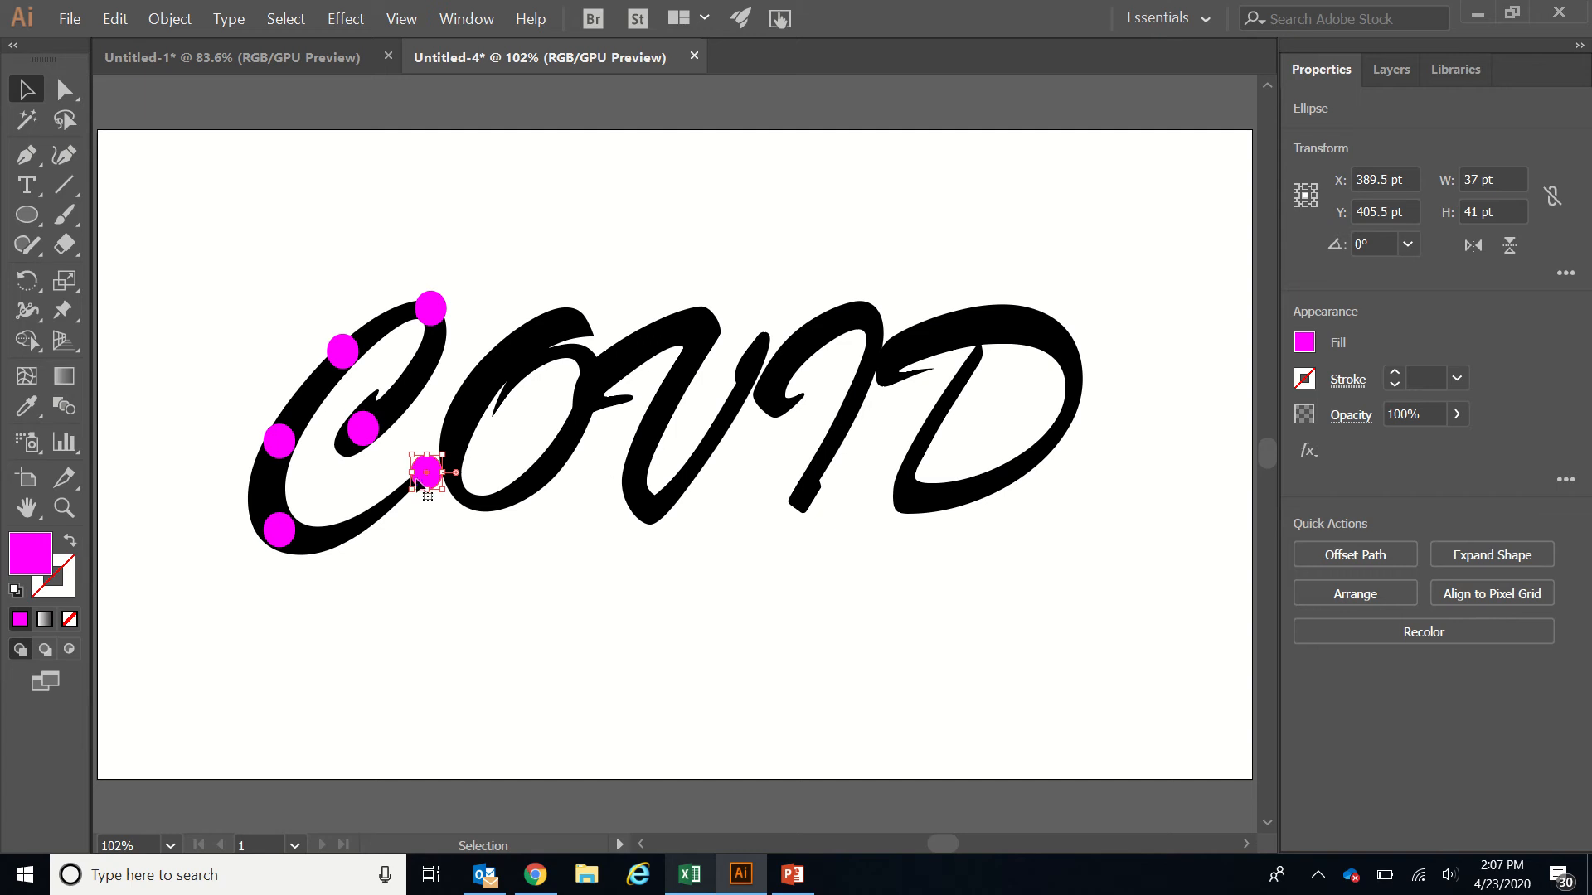
click(456, 411)
drag(458, 412, 482, 392)
drag(480, 397, 552, 344)
drag(556, 353, 602, 398)
drag(588, 392, 555, 464)
drag(541, 460, 453, 500)
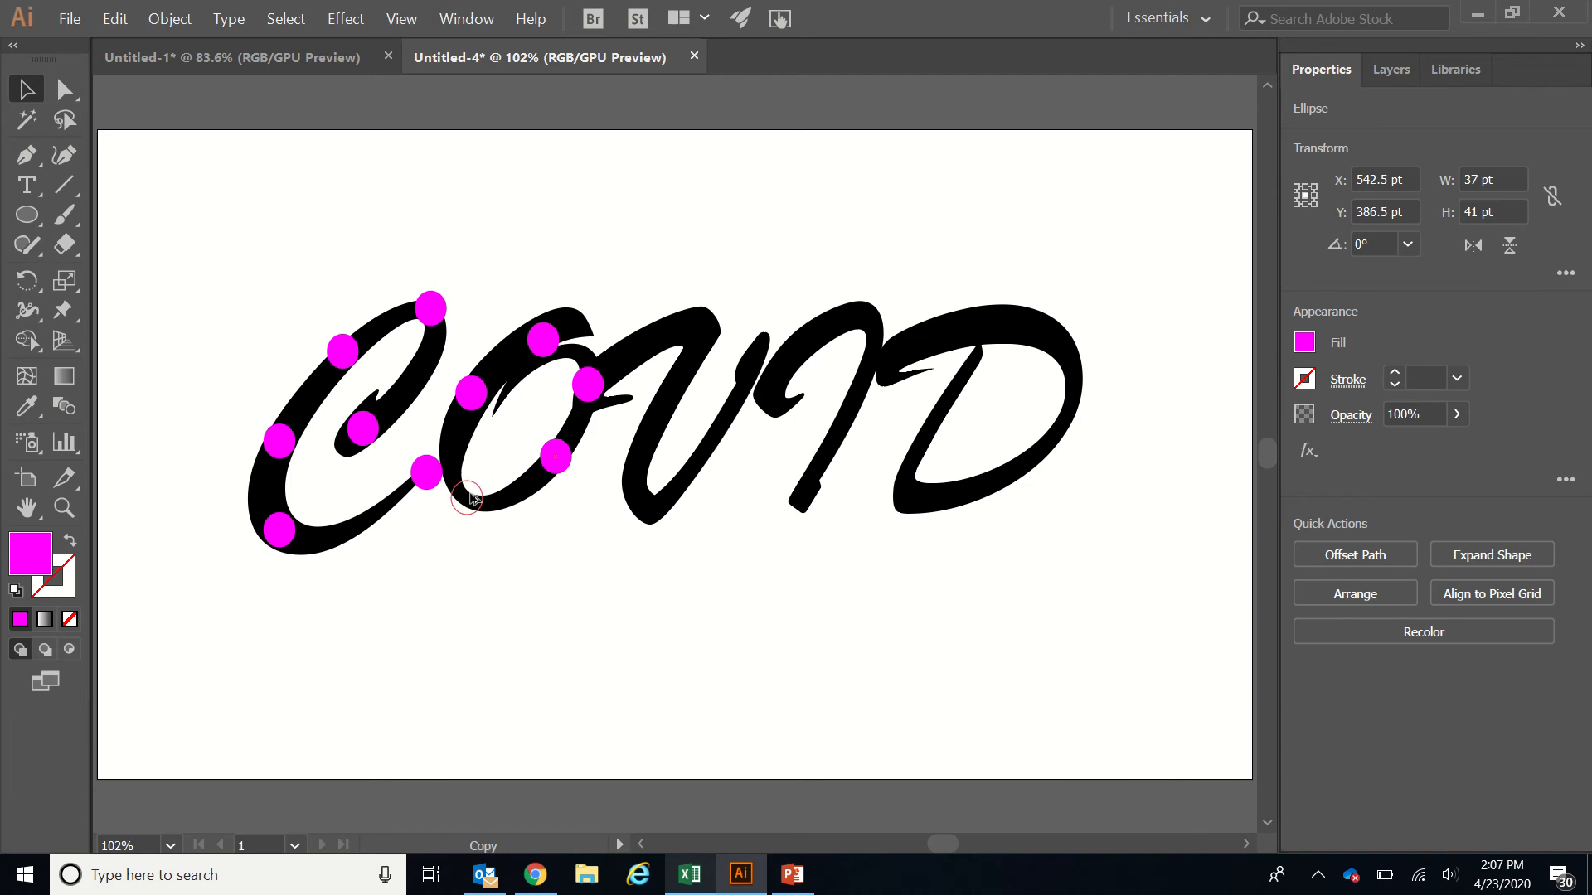
Place further copies of the magenta ellipse along the strokes of the letters V, I and D
drag(685, 327, 722, 448)
drag(710, 454, 654, 420)
drag(768, 394, 768, 394)
drag(774, 388, 863, 320)
drag(863, 320, 804, 492)
drag(804, 493, 905, 345)
drag(899, 346, 986, 332)
drag(985, 331, 1061, 356)
drag(1061, 356, 1042, 446)
drag(1042, 445, 970, 363)
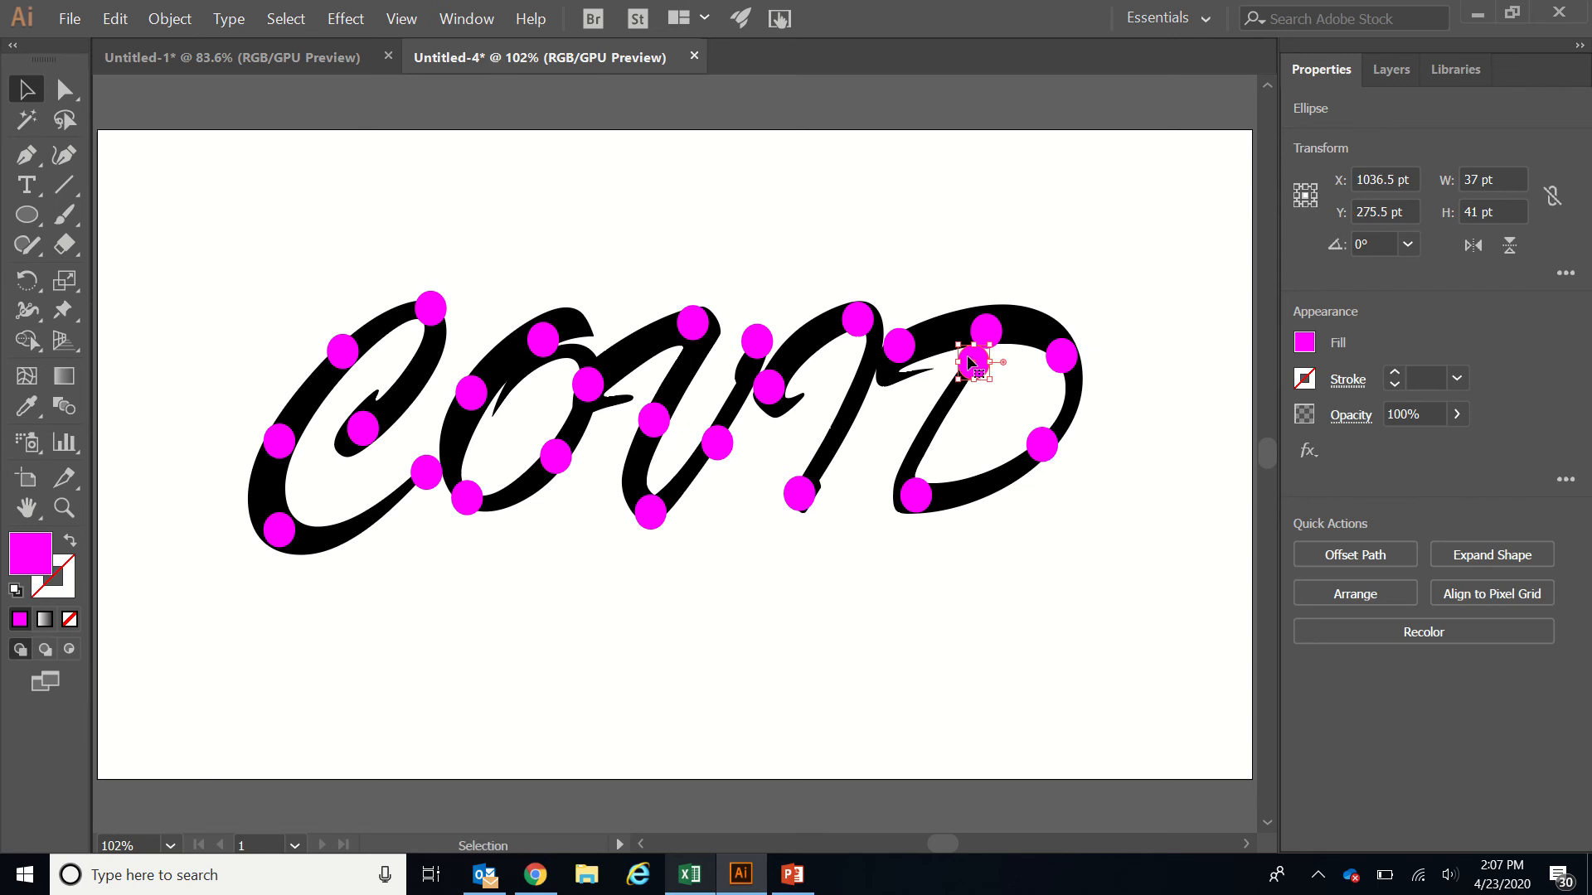
Expand Layer 2 and select individual ellipses to examine which layer entry belongs to which dot
click(1386, 69)
click(1358, 109)
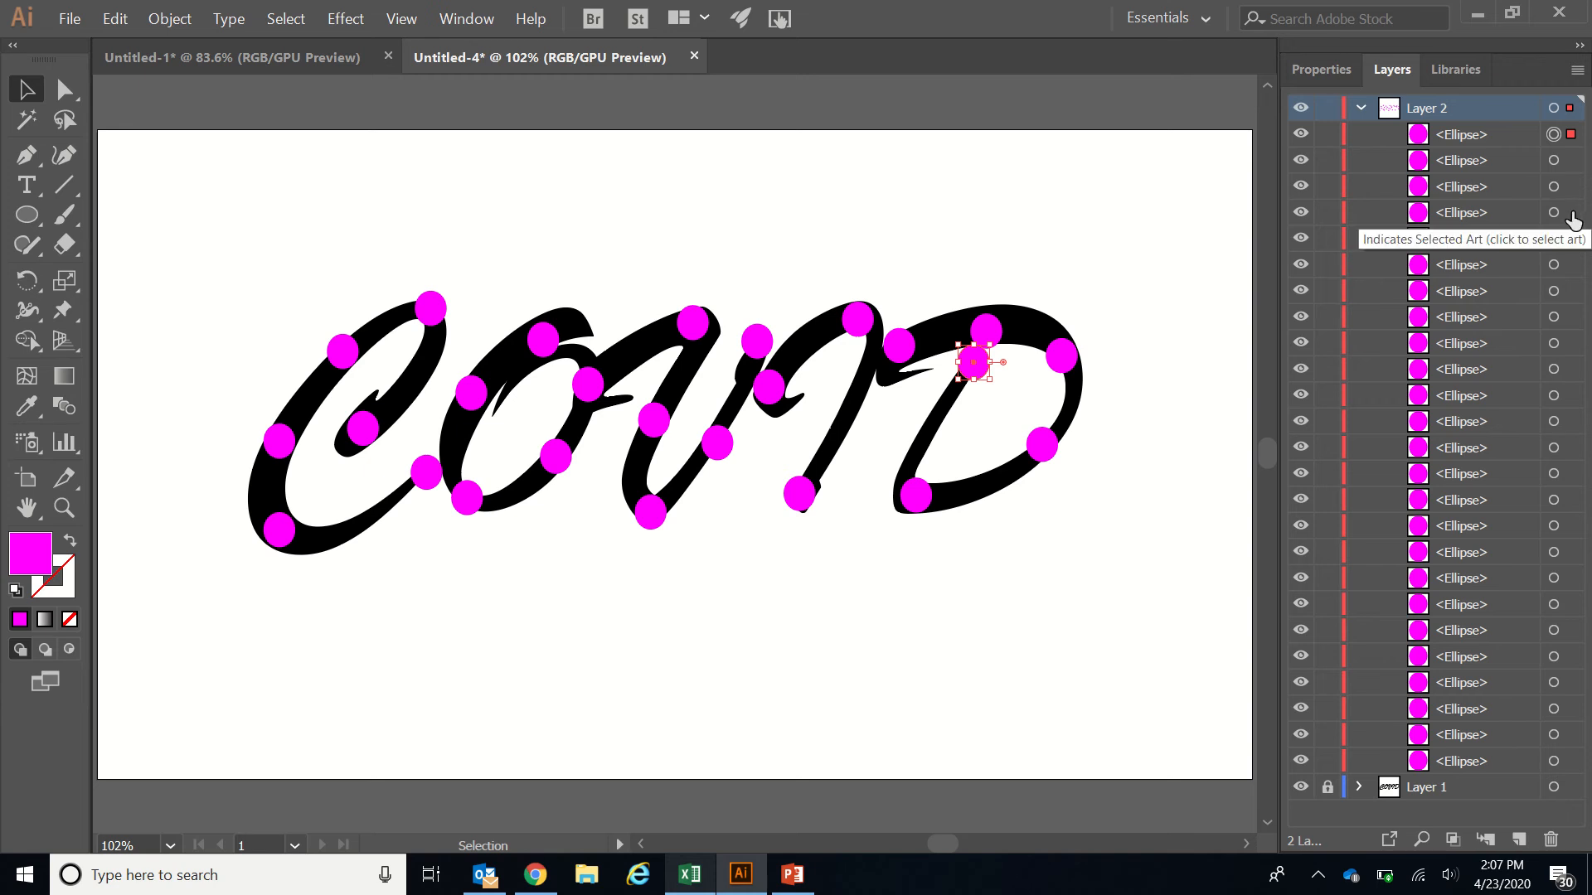
click(428, 319)
click(472, 392)
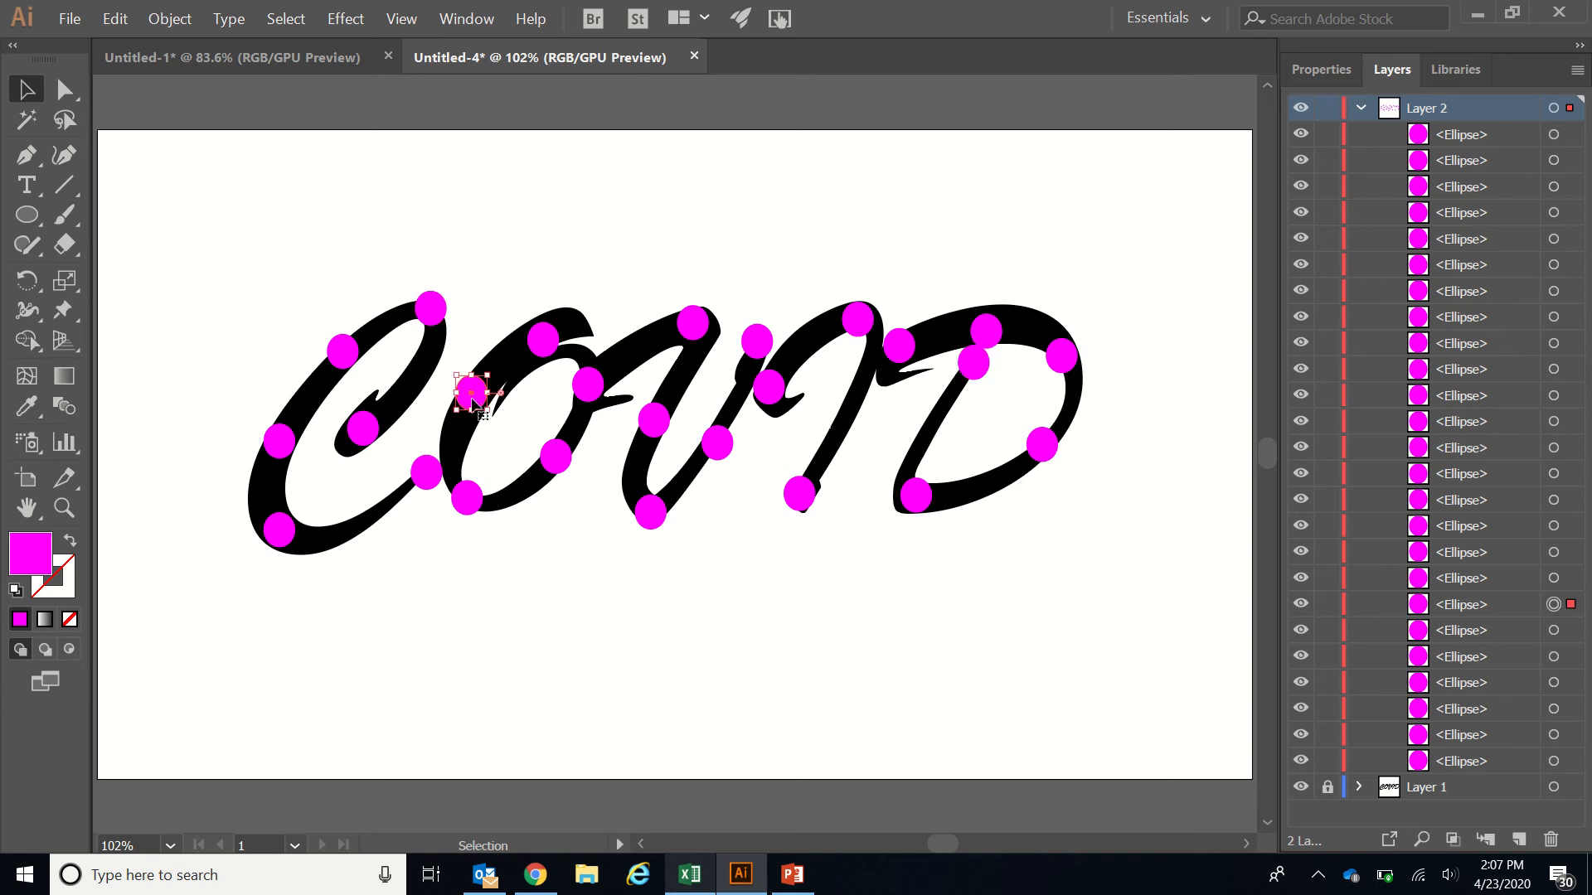
click(1572, 212)
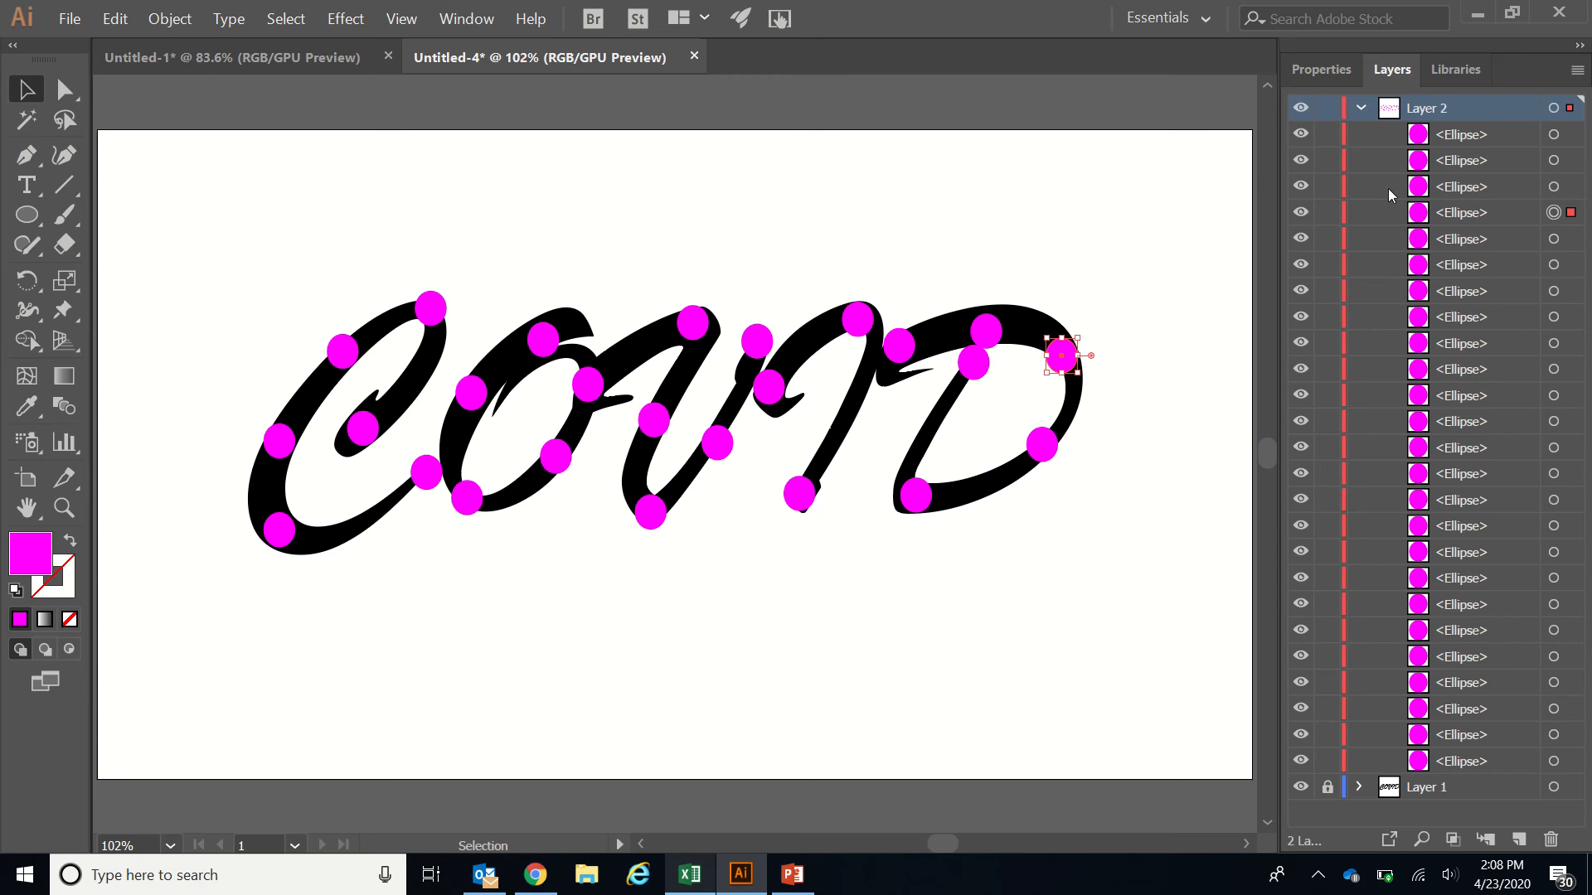
Select six magenta ellipses spread across the letters C, O, V, I and D, and fill them with a muted blue-violet
shift+click(1571, 344)
shift+click(1571, 473)
shift+click(1571, 500)
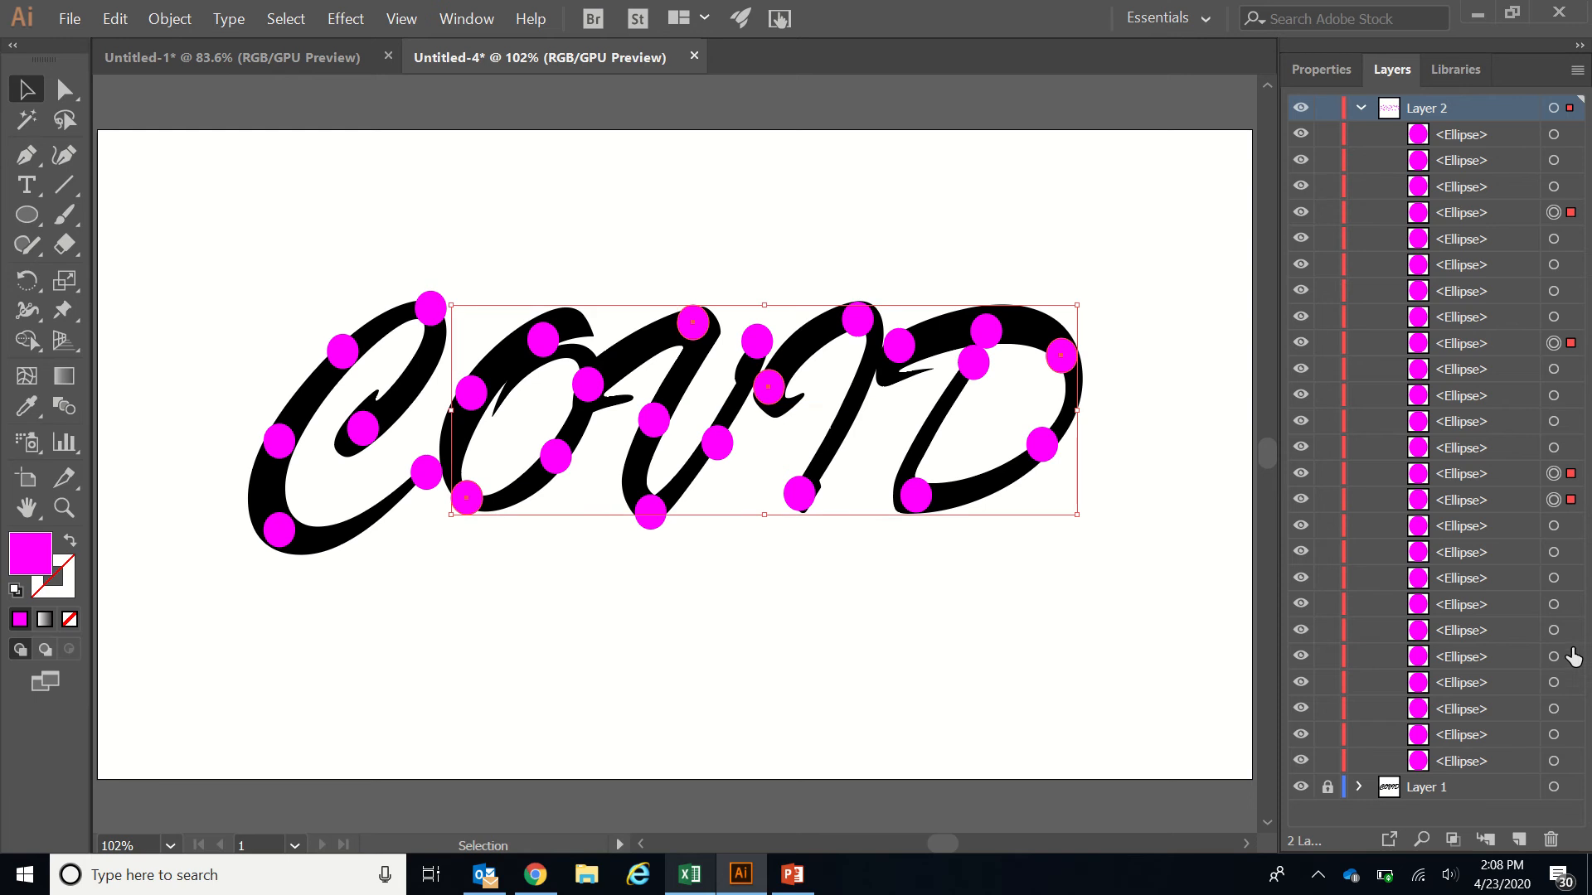
shift+click(1571, 709)
shift+click(1571, 630)
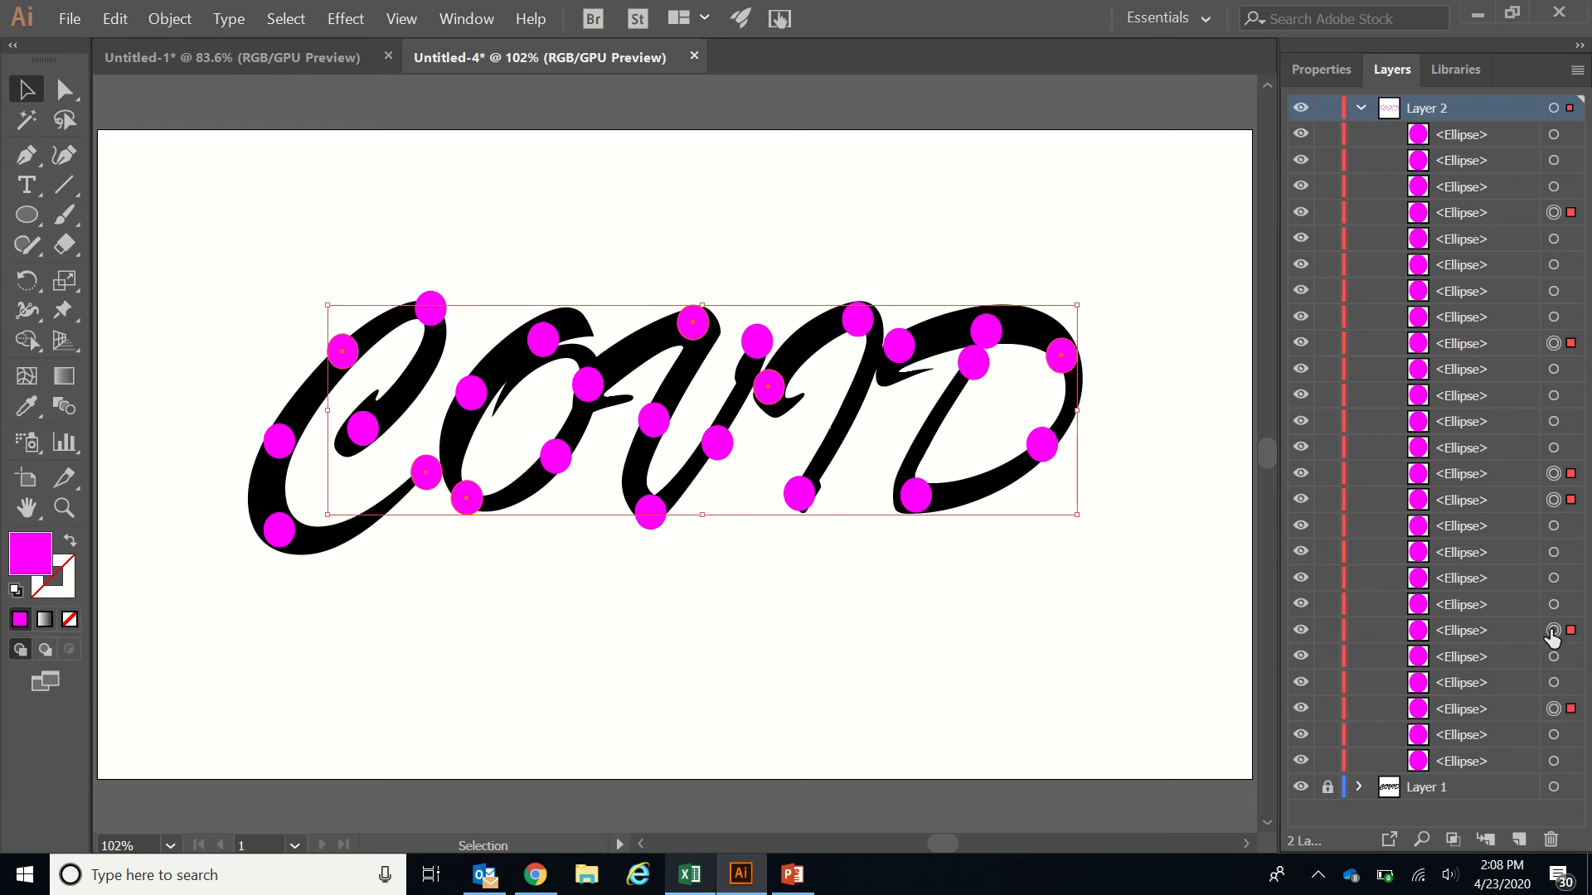
shift+click(1571, 500)
shift+click(1571, 553)
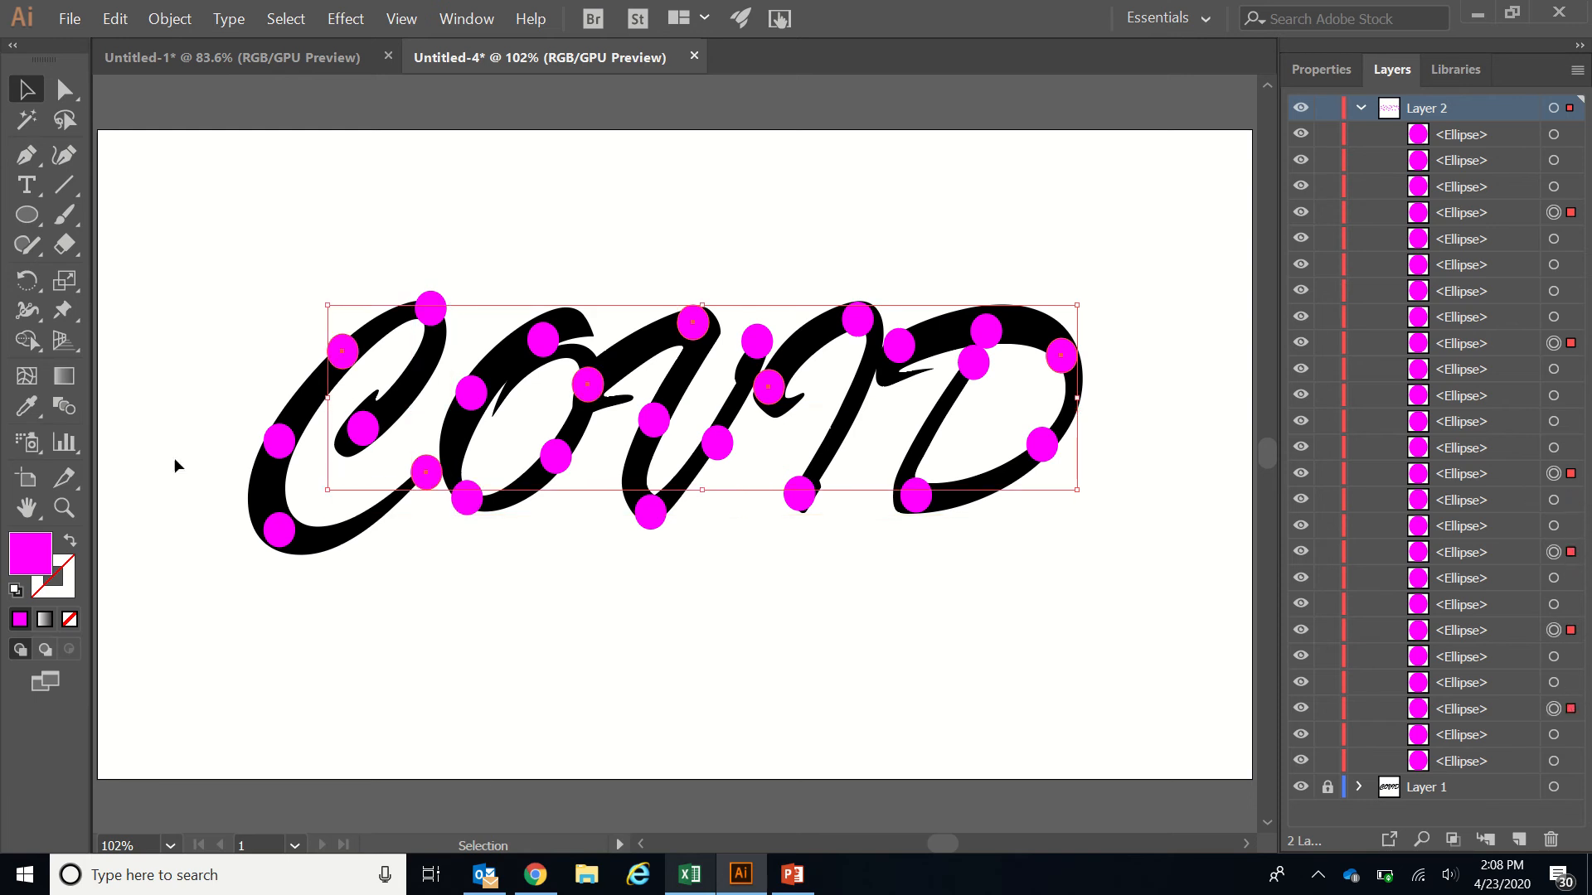
double_click(44, 557)
click(383, 184)
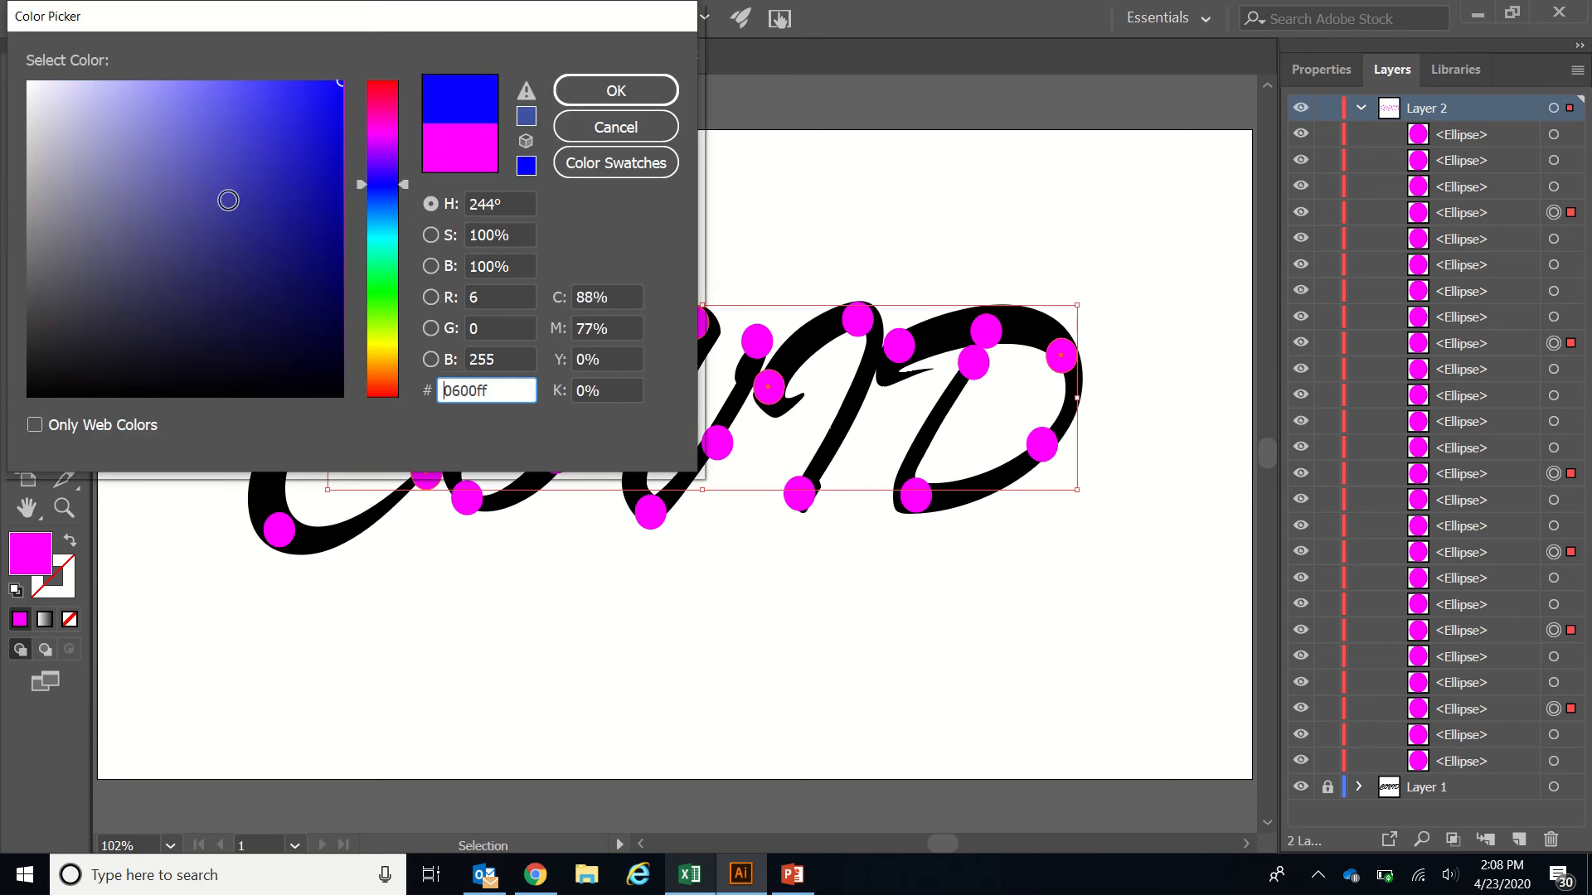
click(202, 153)
click(599, 86)
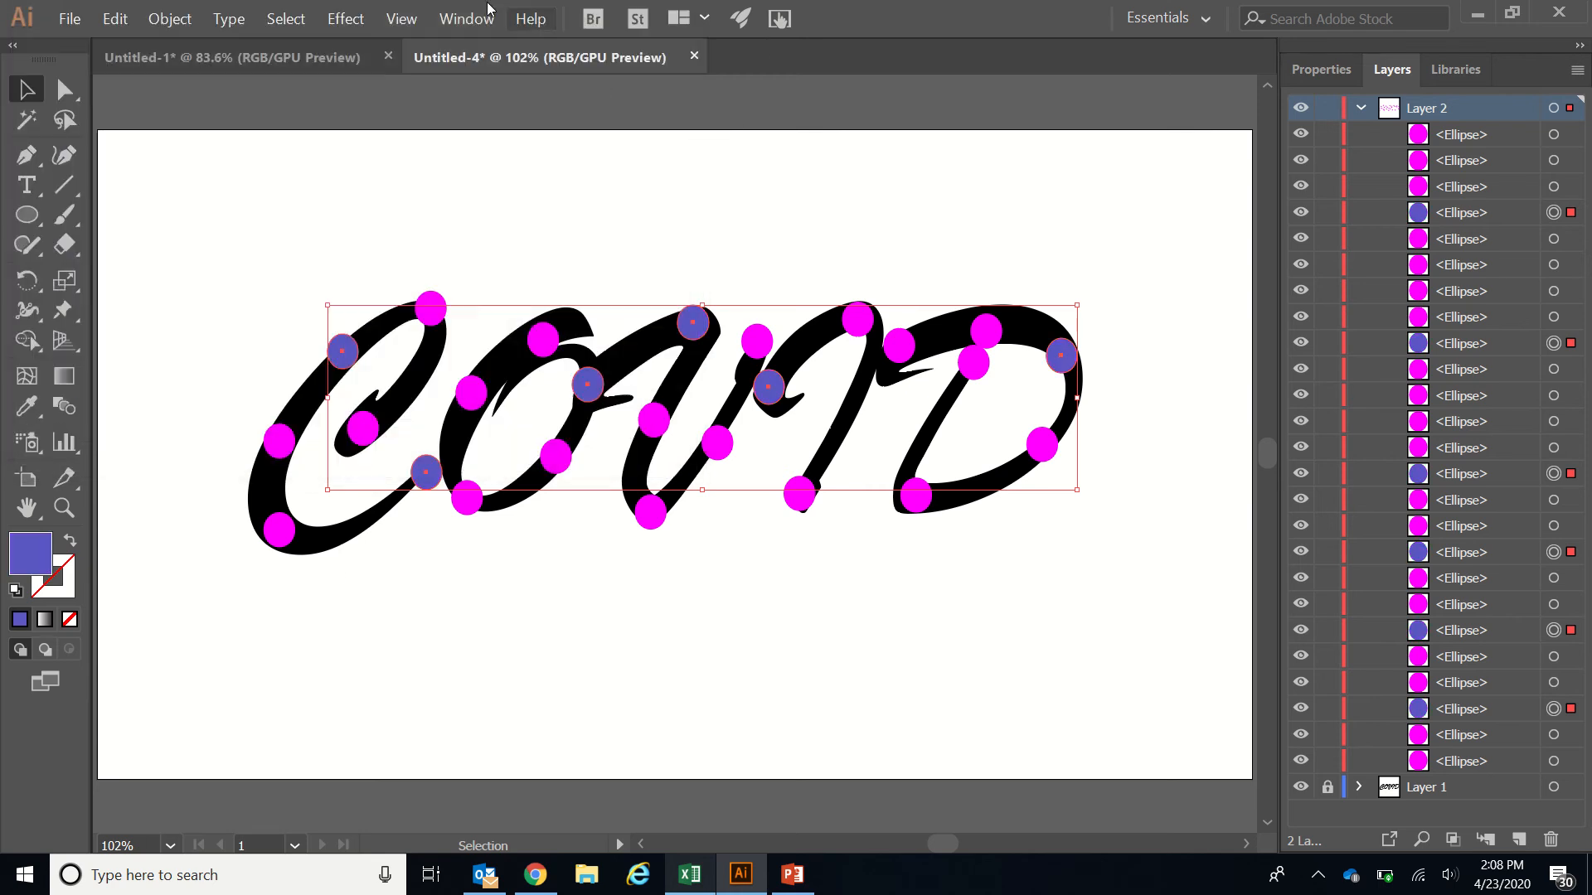
Create a purple-to-red five-colour theme with magenta as the base colour in Adobe Color Themes and add it to the swatches
click(457, 17)
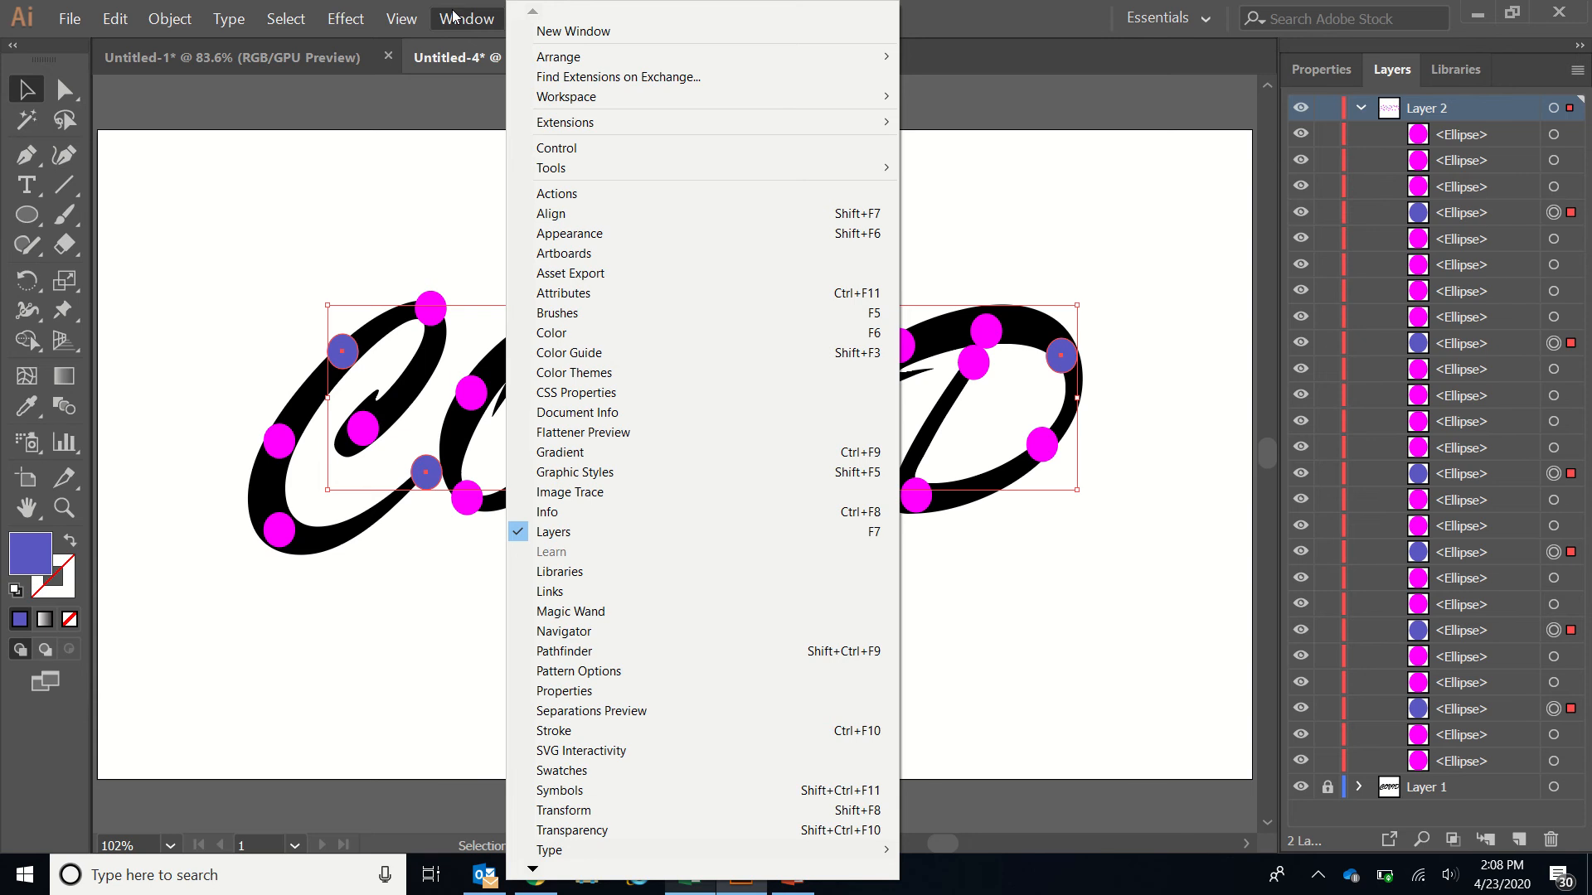
click(626, 371)
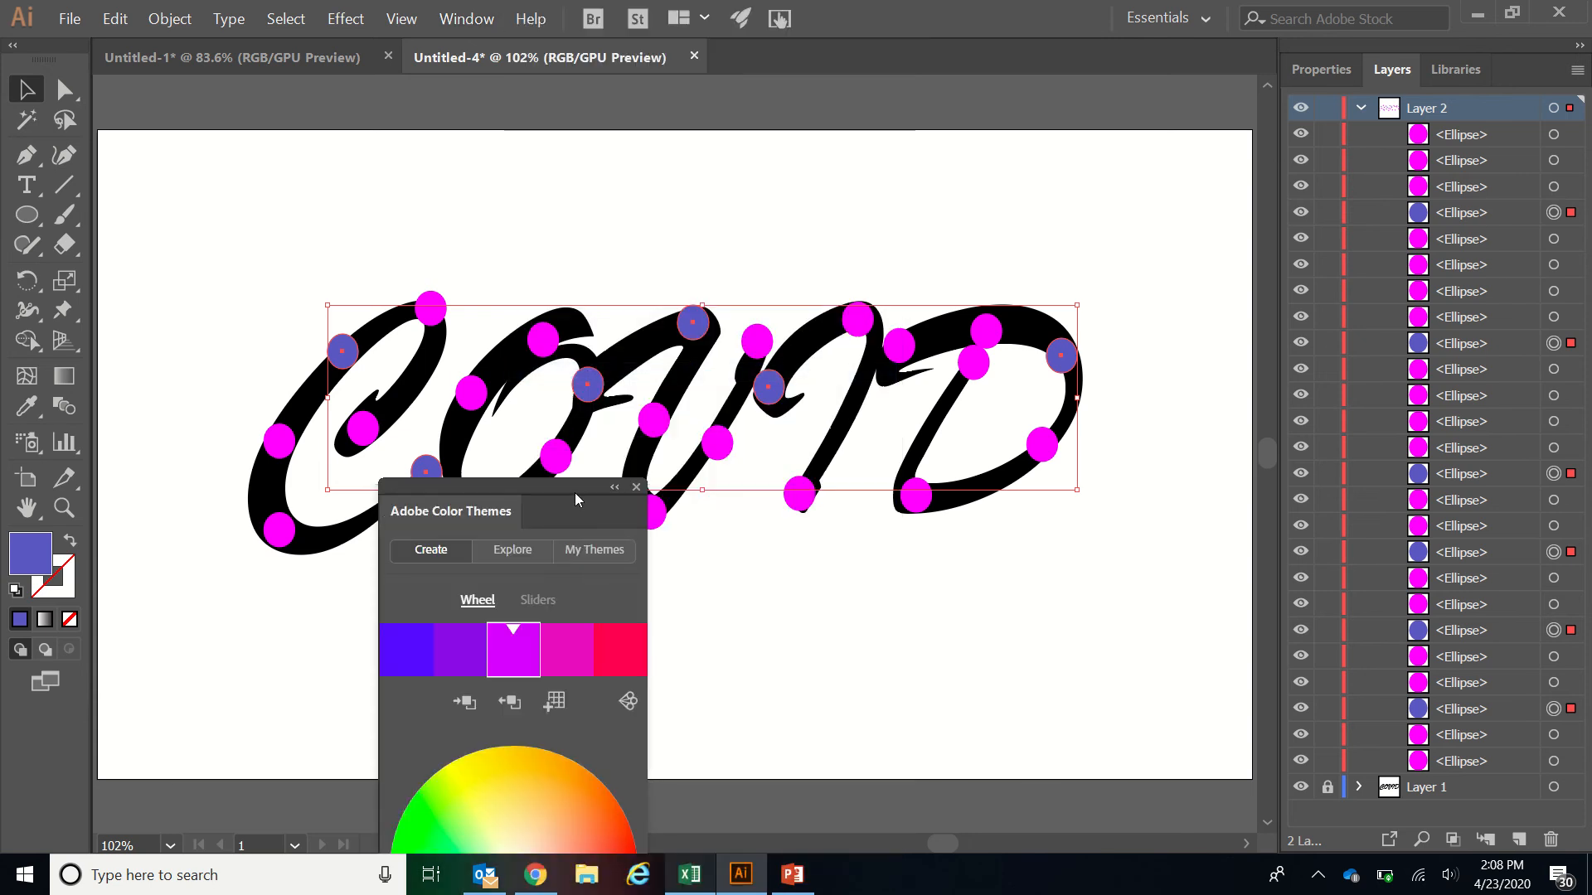
drag(574, 493, 779, 14)
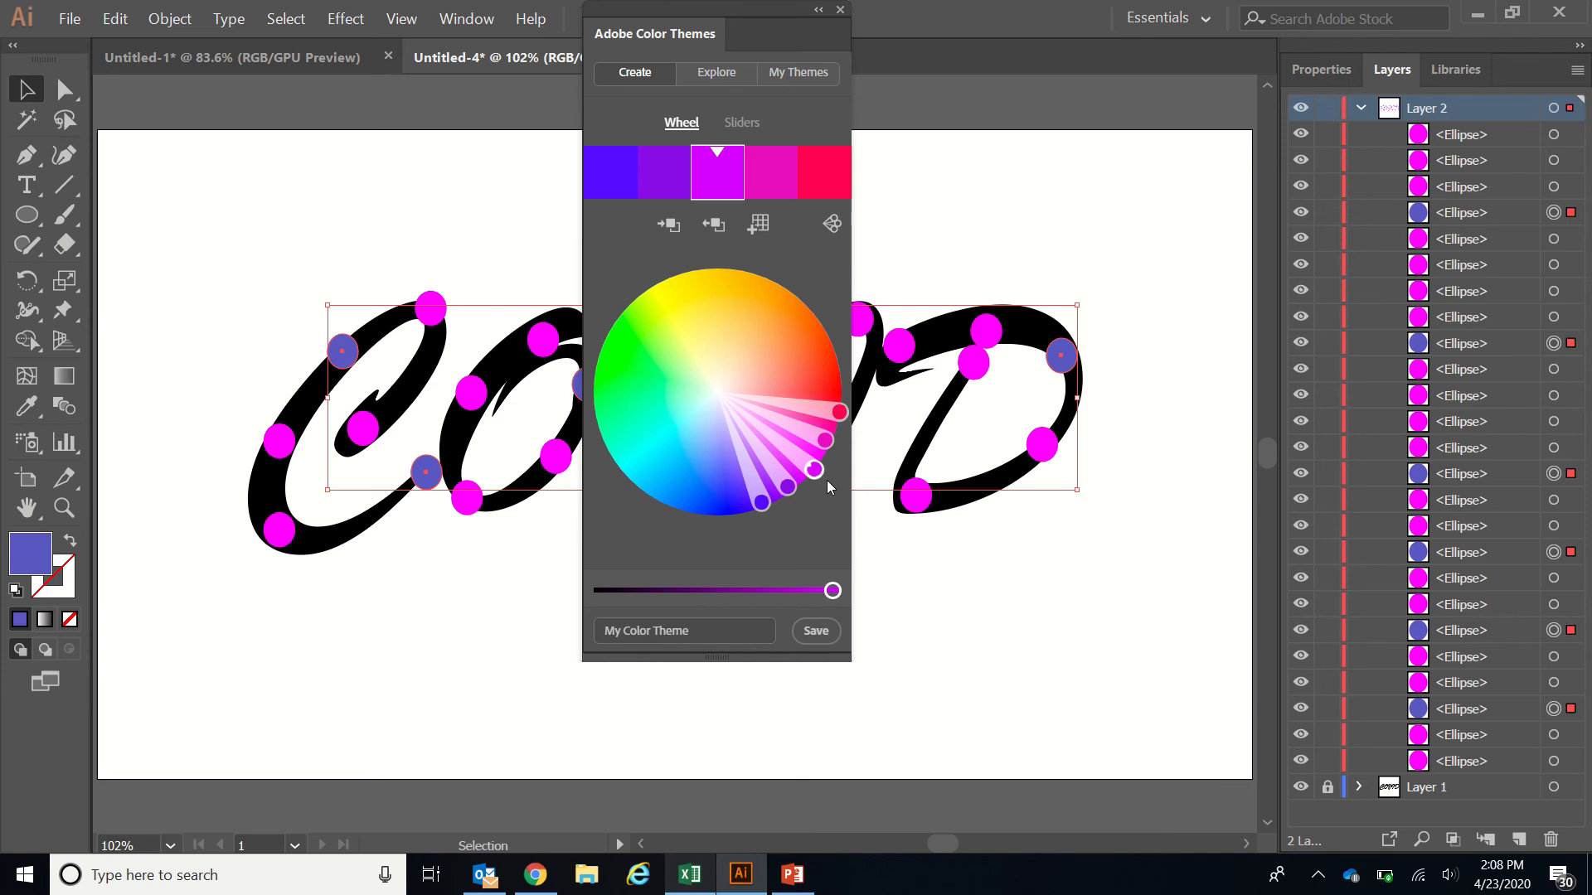
mouse_move(815, 470)
mouse_down()
mouse_move(829, 355)
mouse_move(784, 289)
mouse_move(642, 301)
mouse_move(610, 485)
mouse_move(798, 462)
mouse_move(792, 431)
mouse_move(827, 443)
mouse_up()
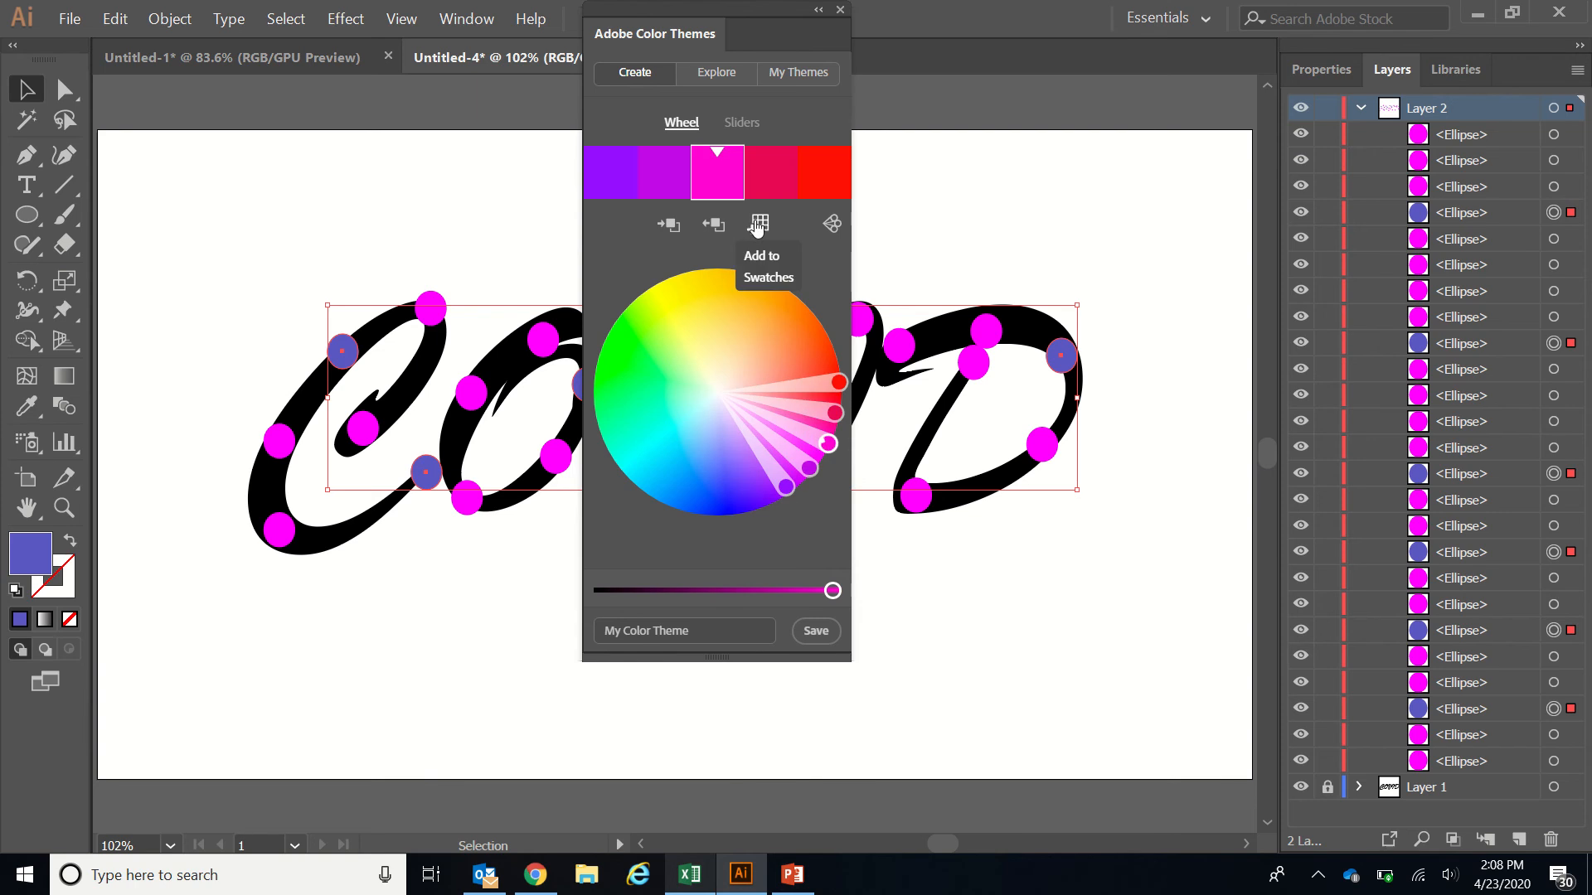
click(820, 11)
Fill the six selected ellipses with the purple swatch from the new colour theme group
click(465, 19)
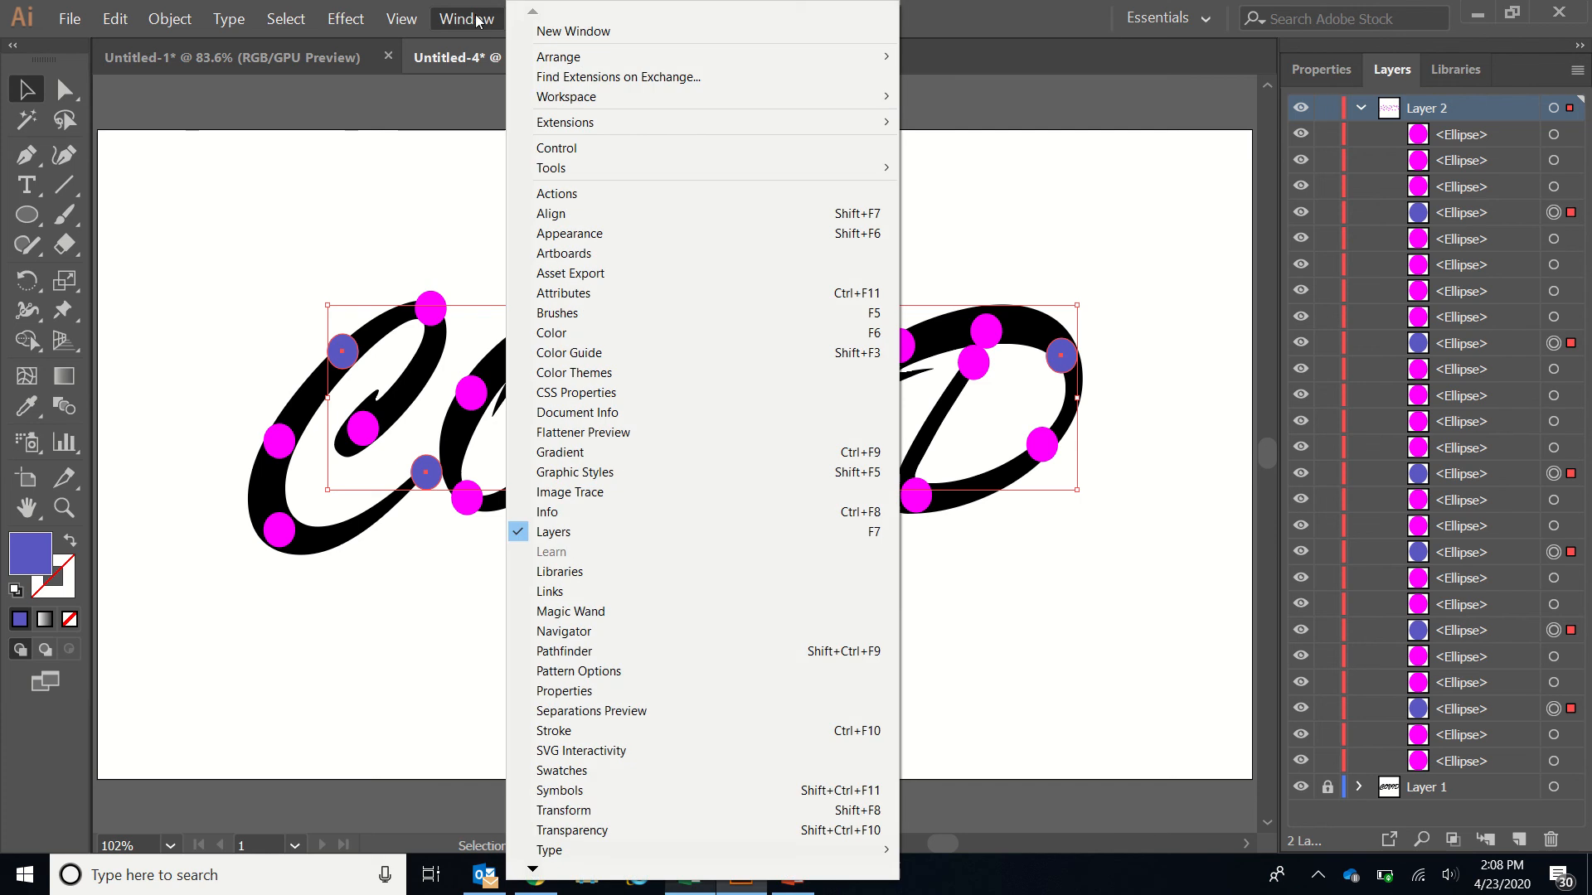
click(698, 768)
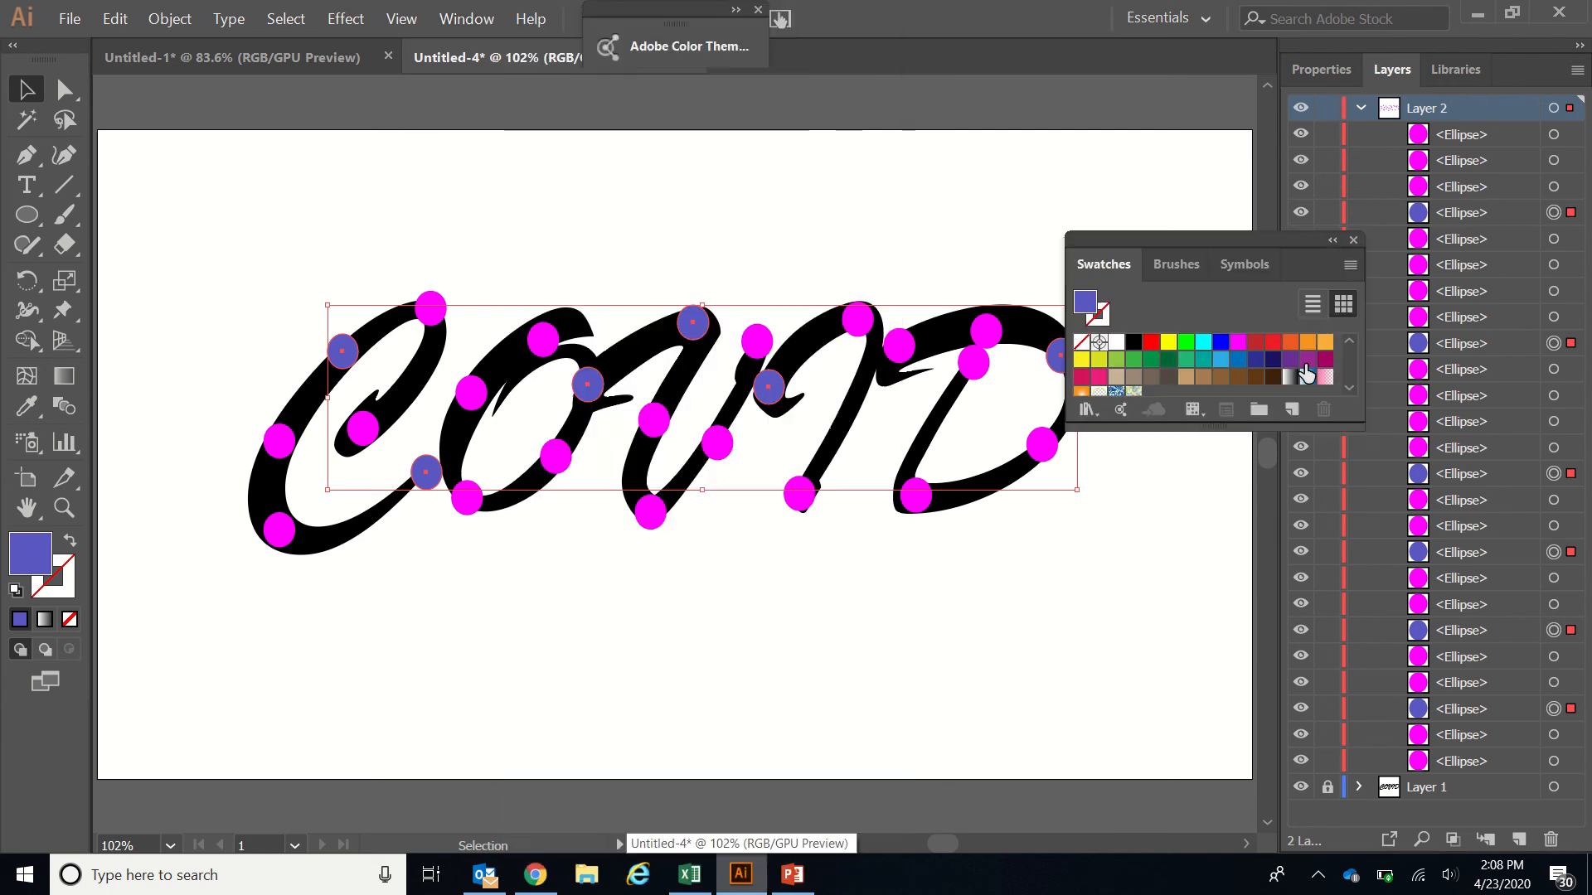
click(1352, 389)
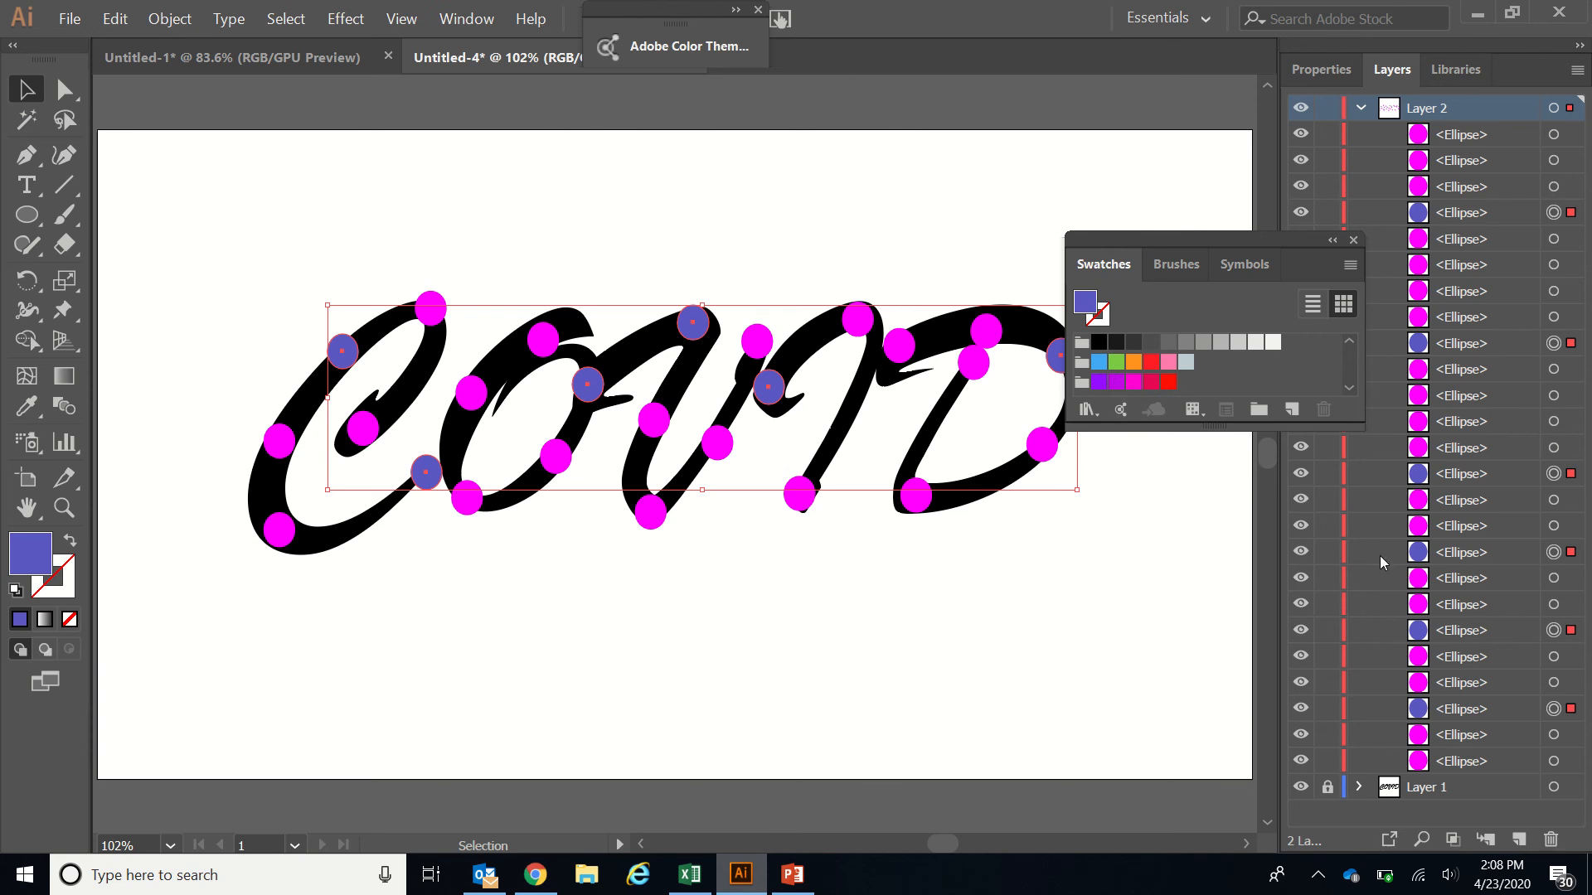
click(1099, 382)
click(1100, 382)
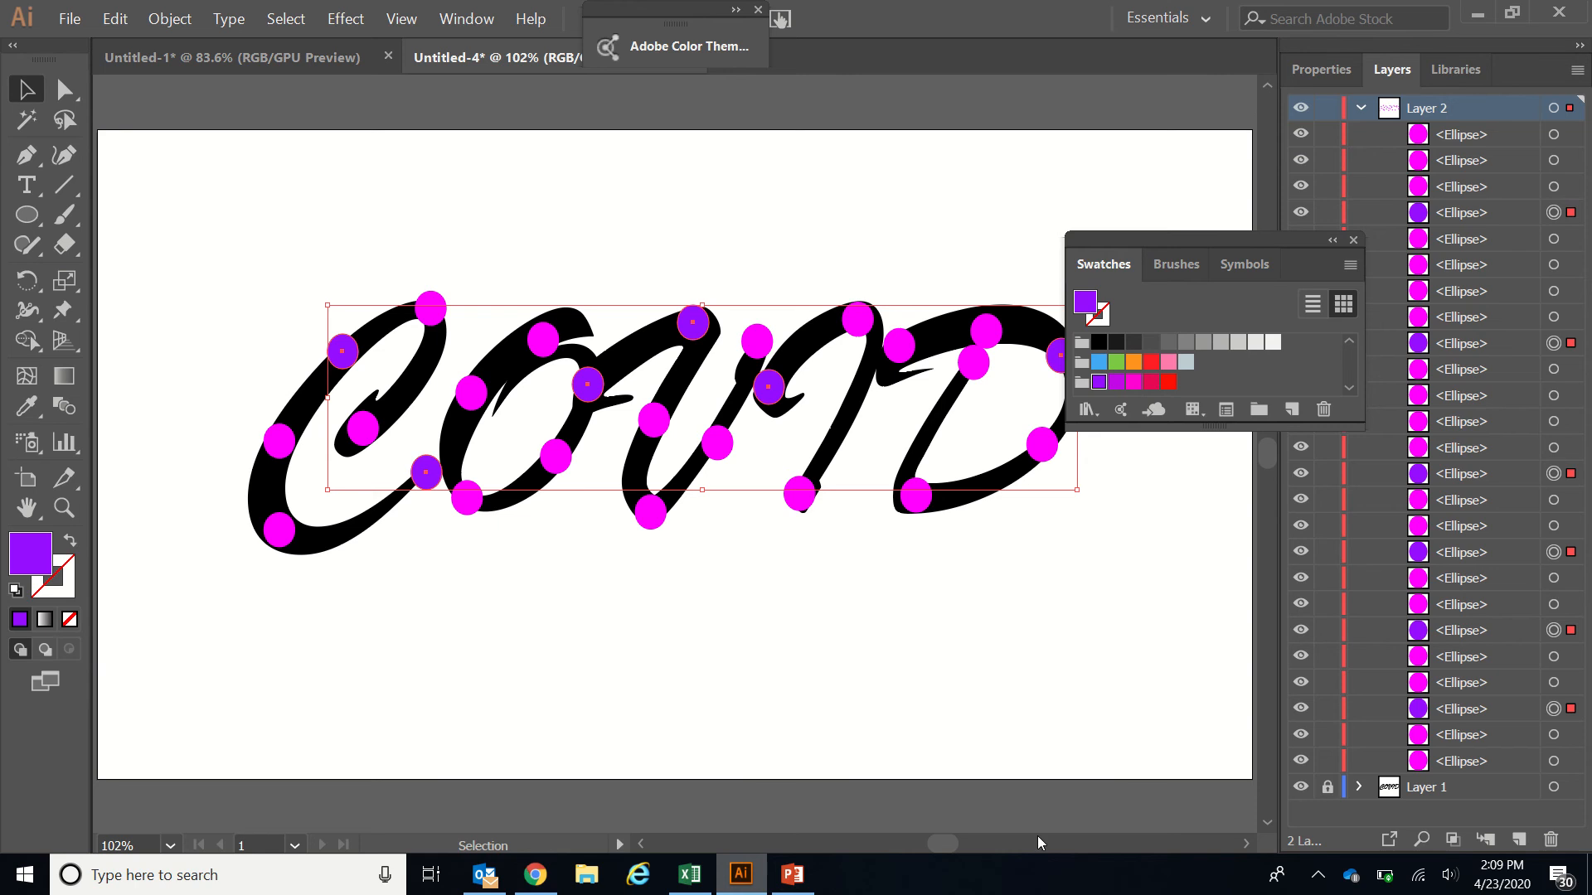
Select six other magenta ellipses, two each on C's or O's left strokes, V's end and D, and fill them with the theme's crimson swatch
click(1576, 160)
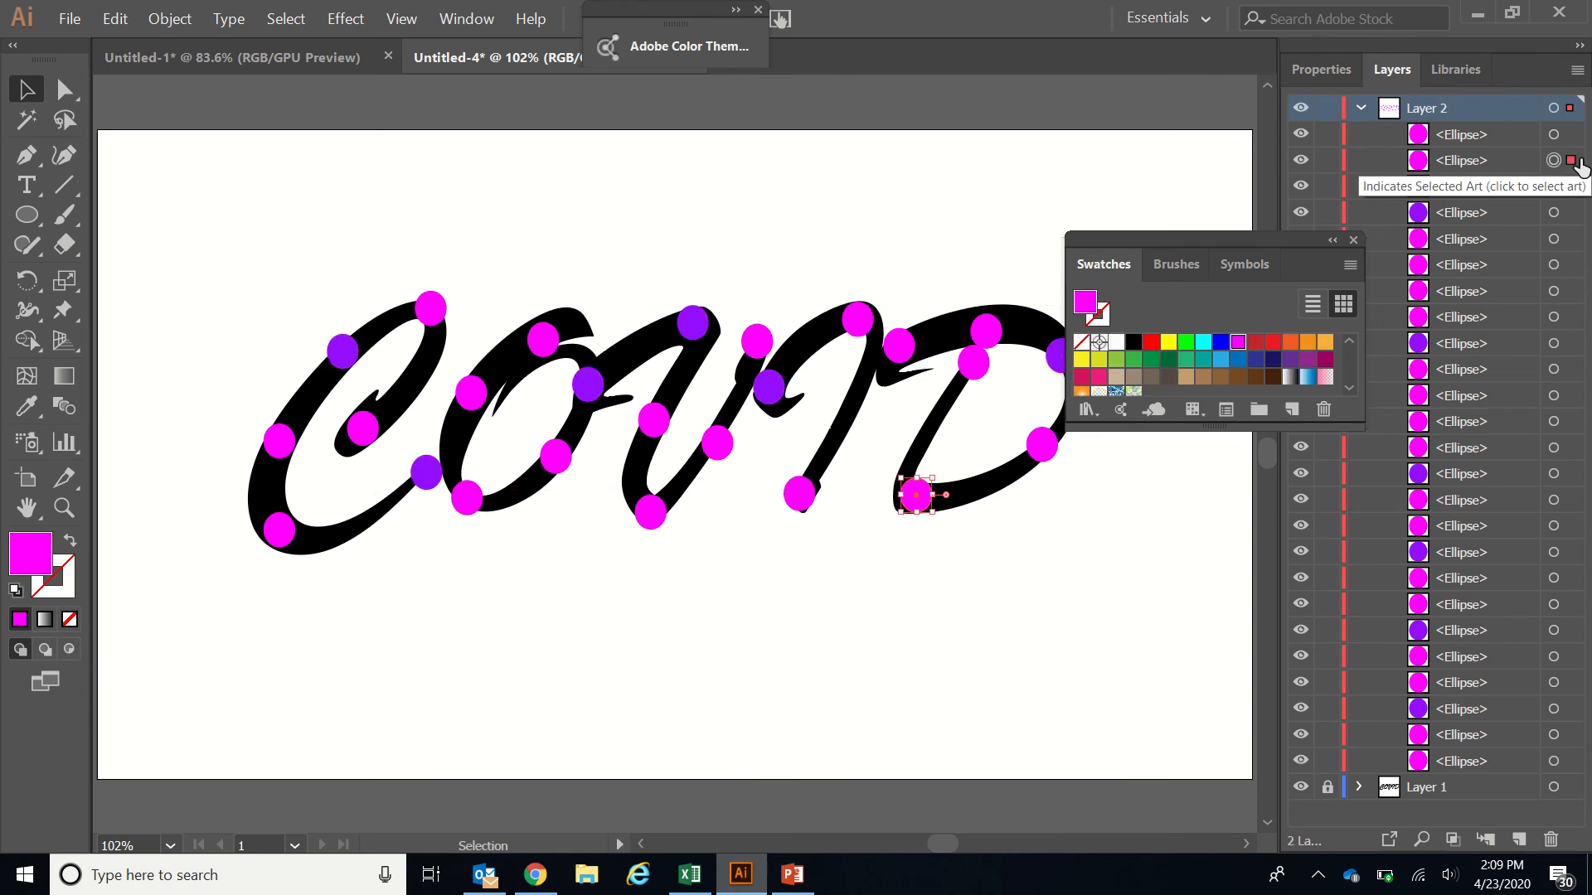
shift+click(1573, 264)
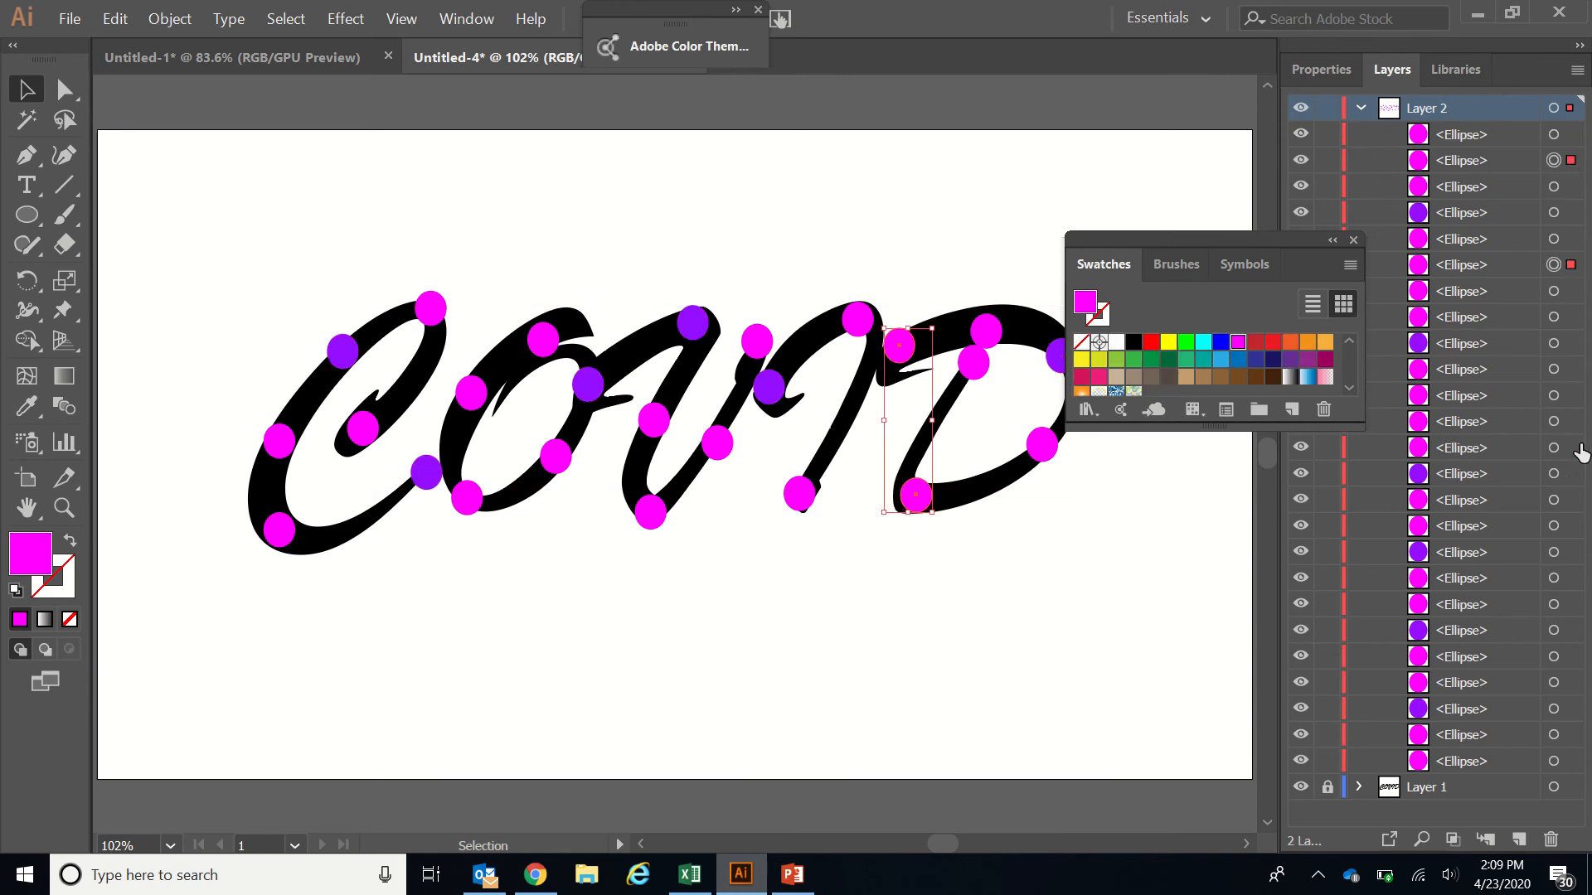
shift+click(1573, 421)
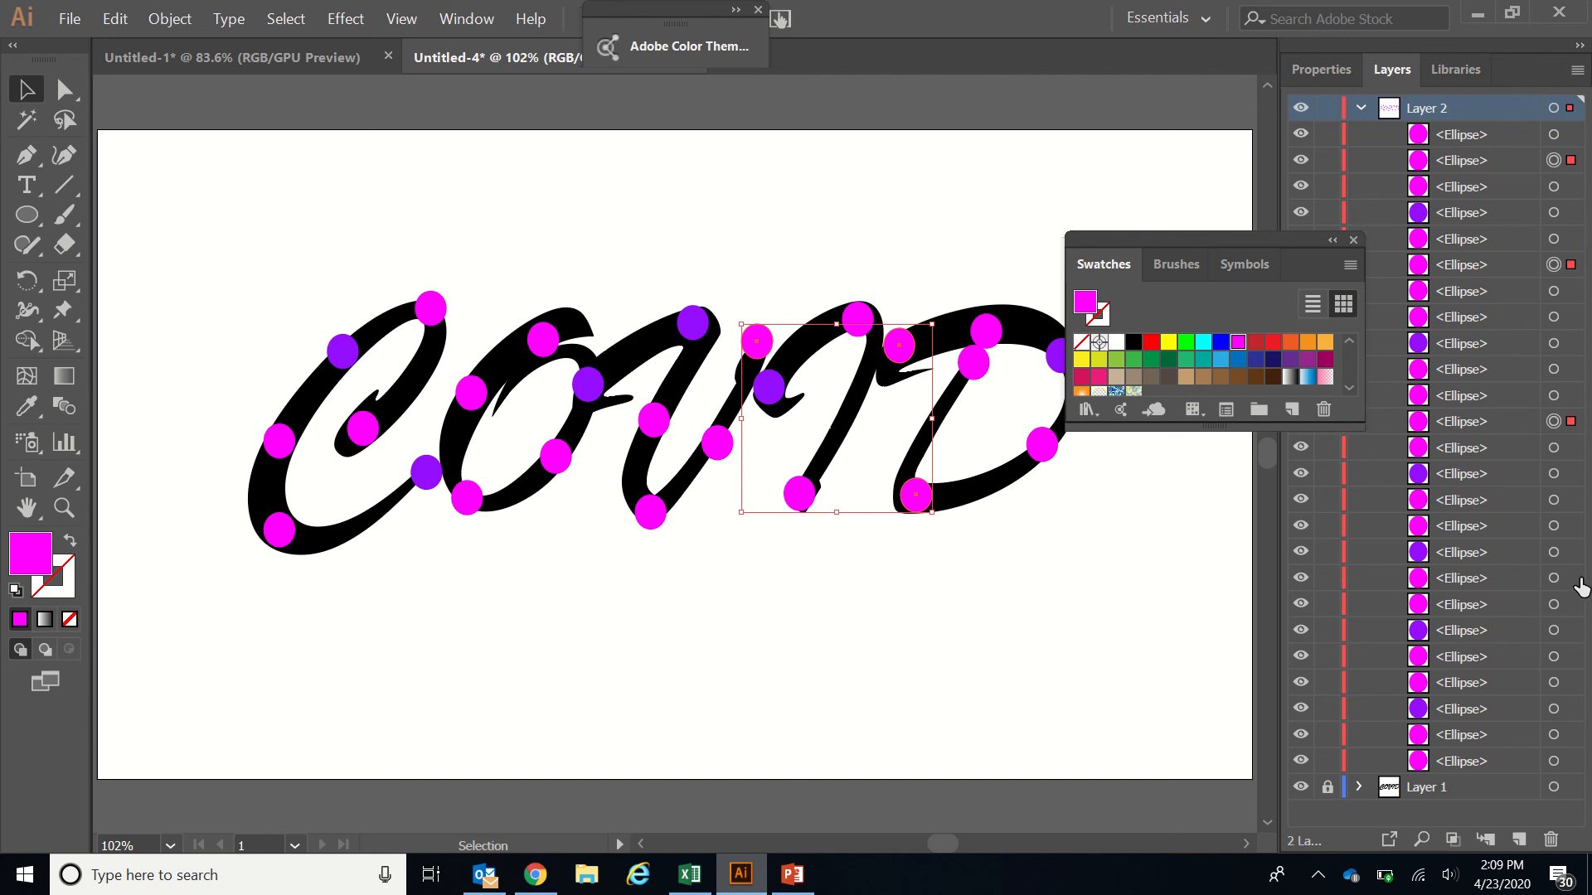
shift+click(1575, 604)
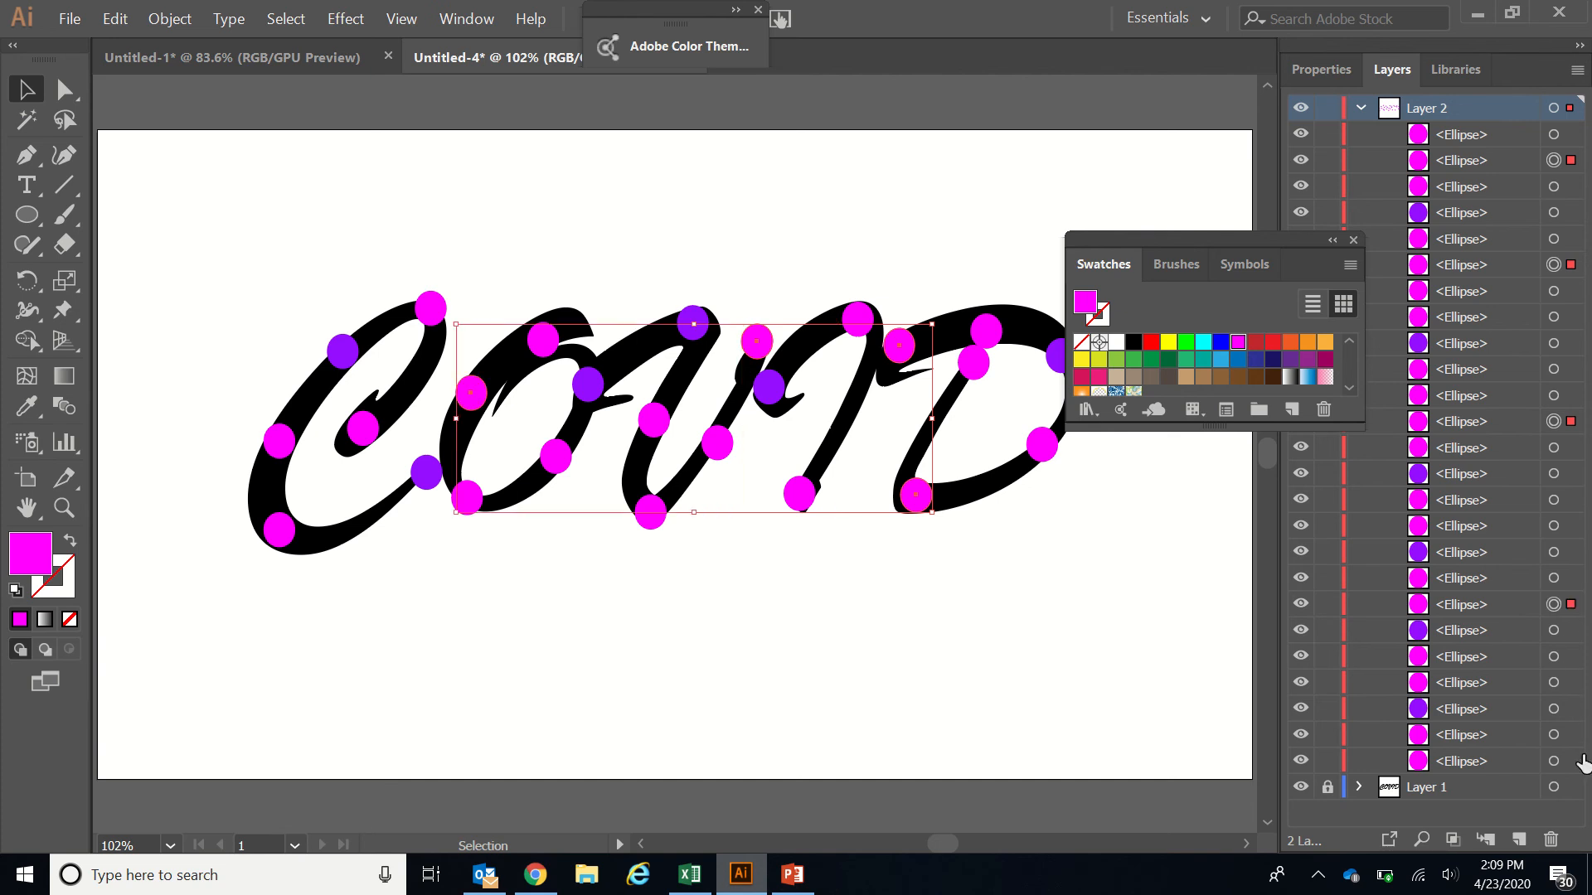
shift+click(1573, 761)
shift+click(1572, 500)
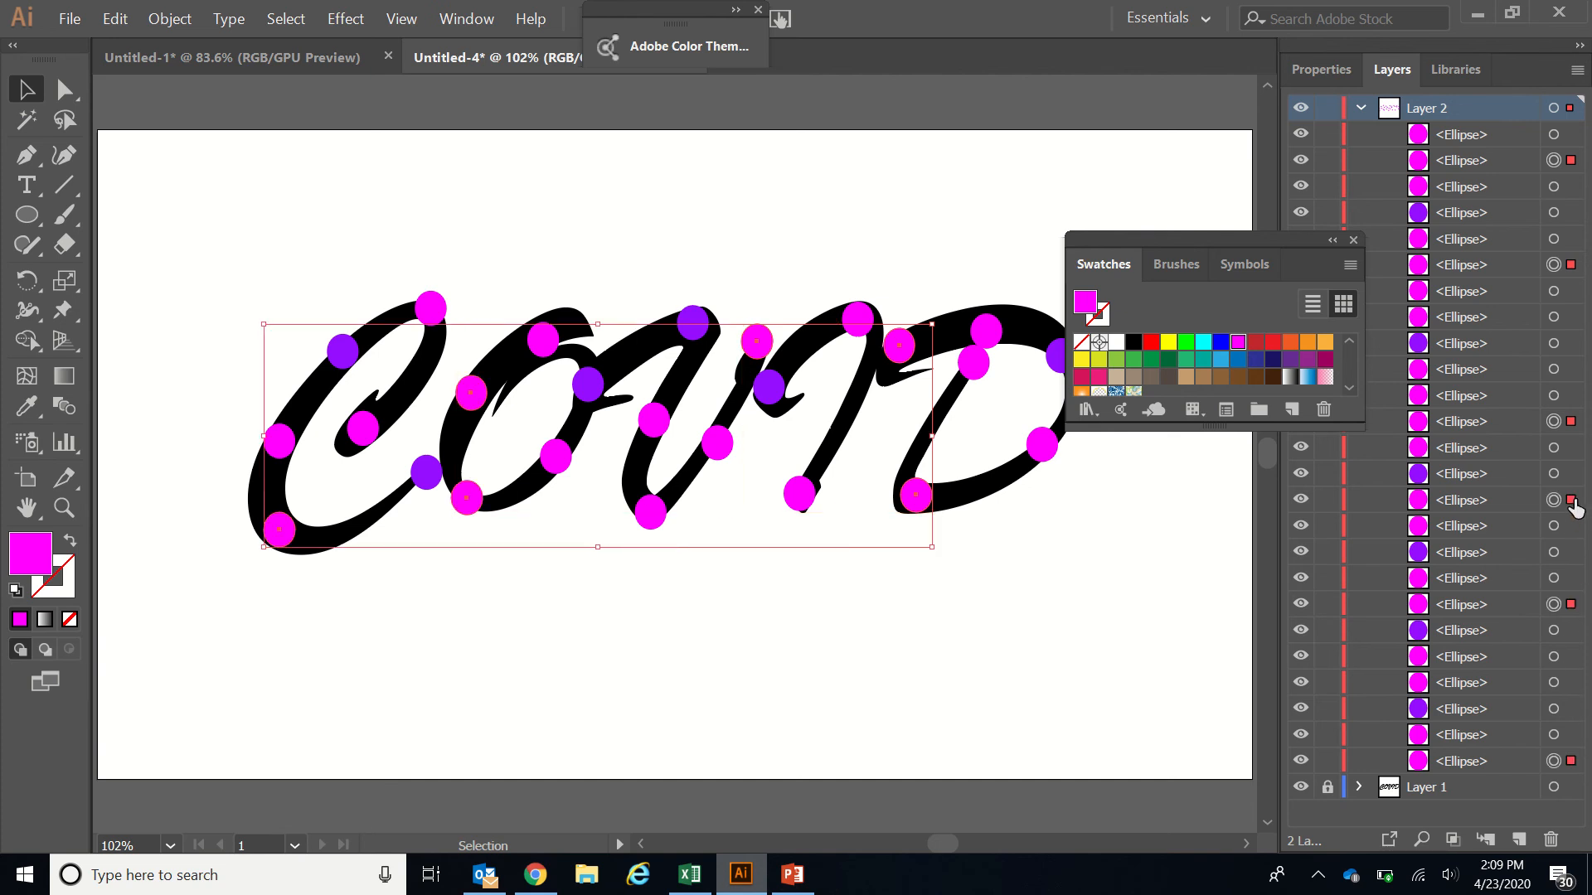
scroll(1297, 386, down, 3)
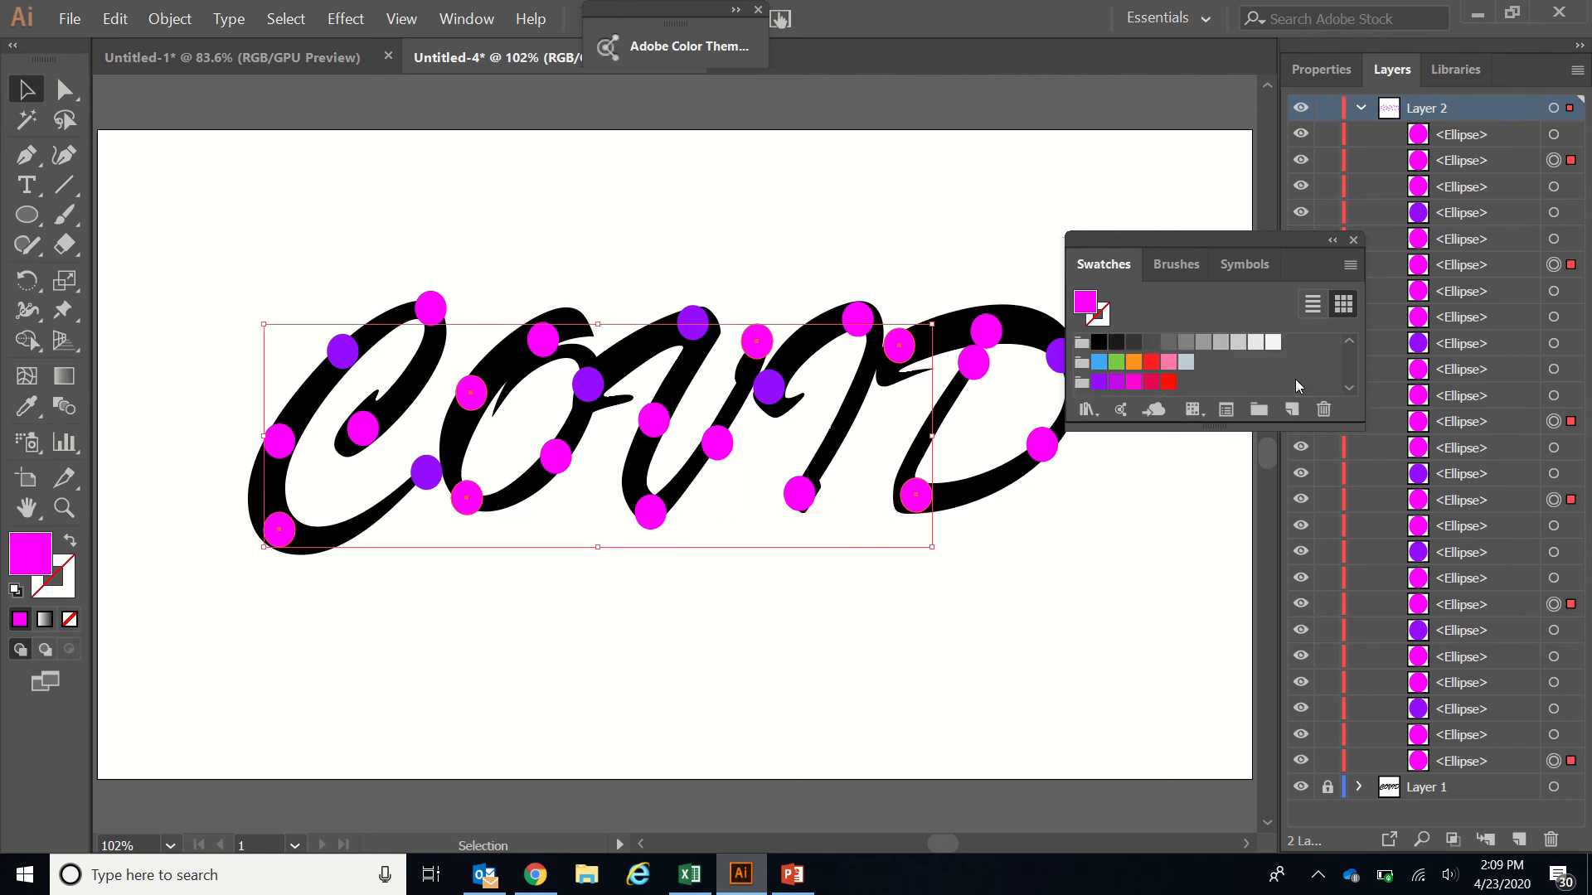
click(1158, 394)
click(1152, 383)
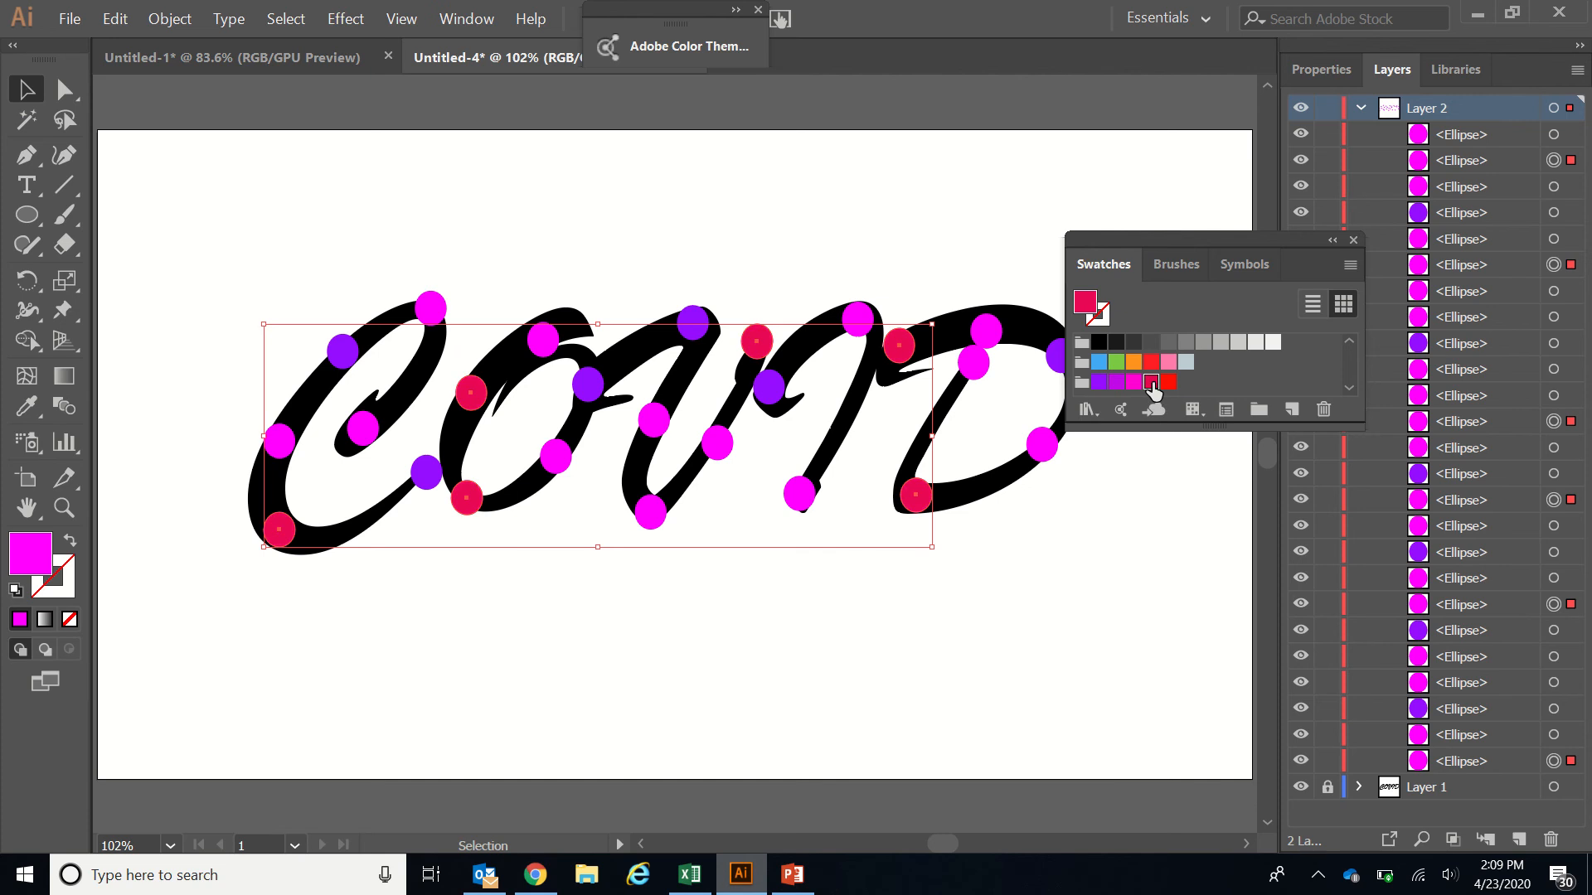
click(1332, 241)
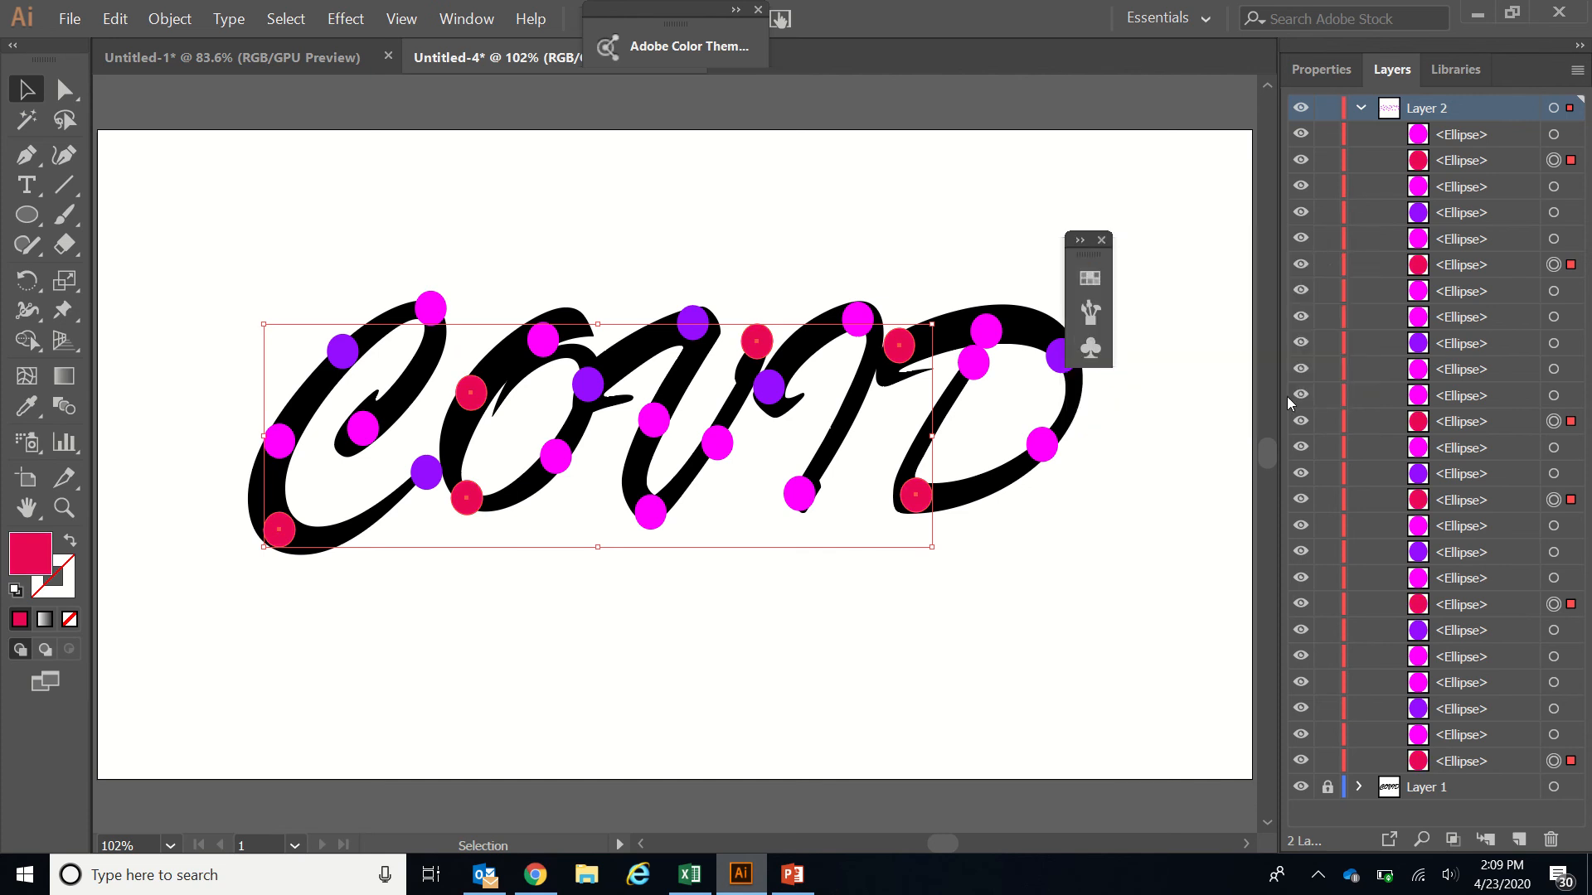
click(222, 229)
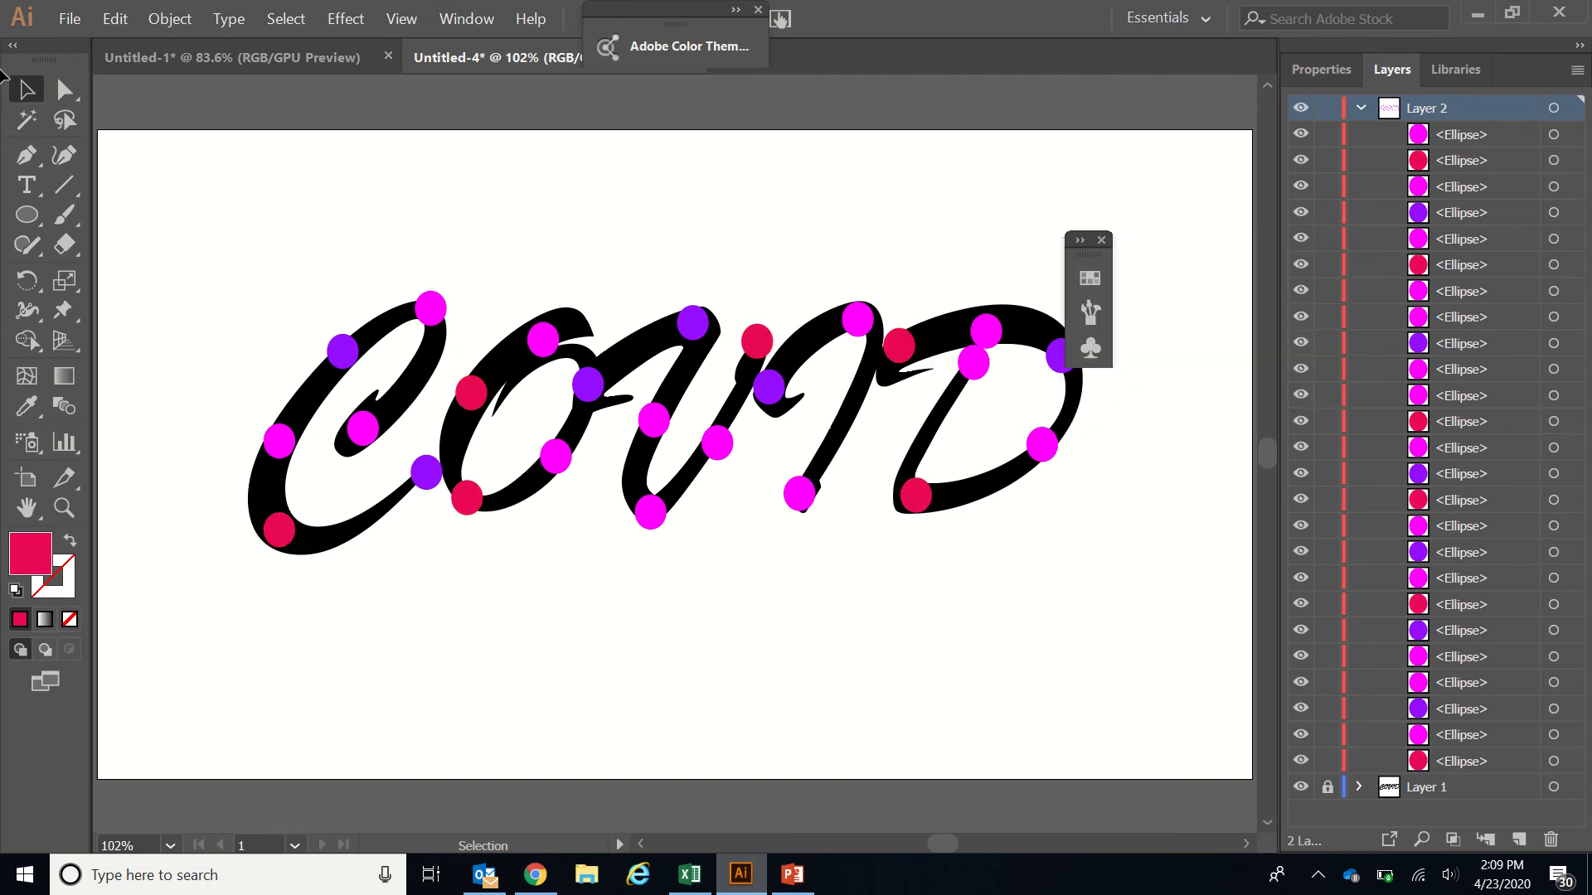
Select all the ellipses and use the Blend tool to join the six dots along the letter C
drag(284, 242, 1182, 674)
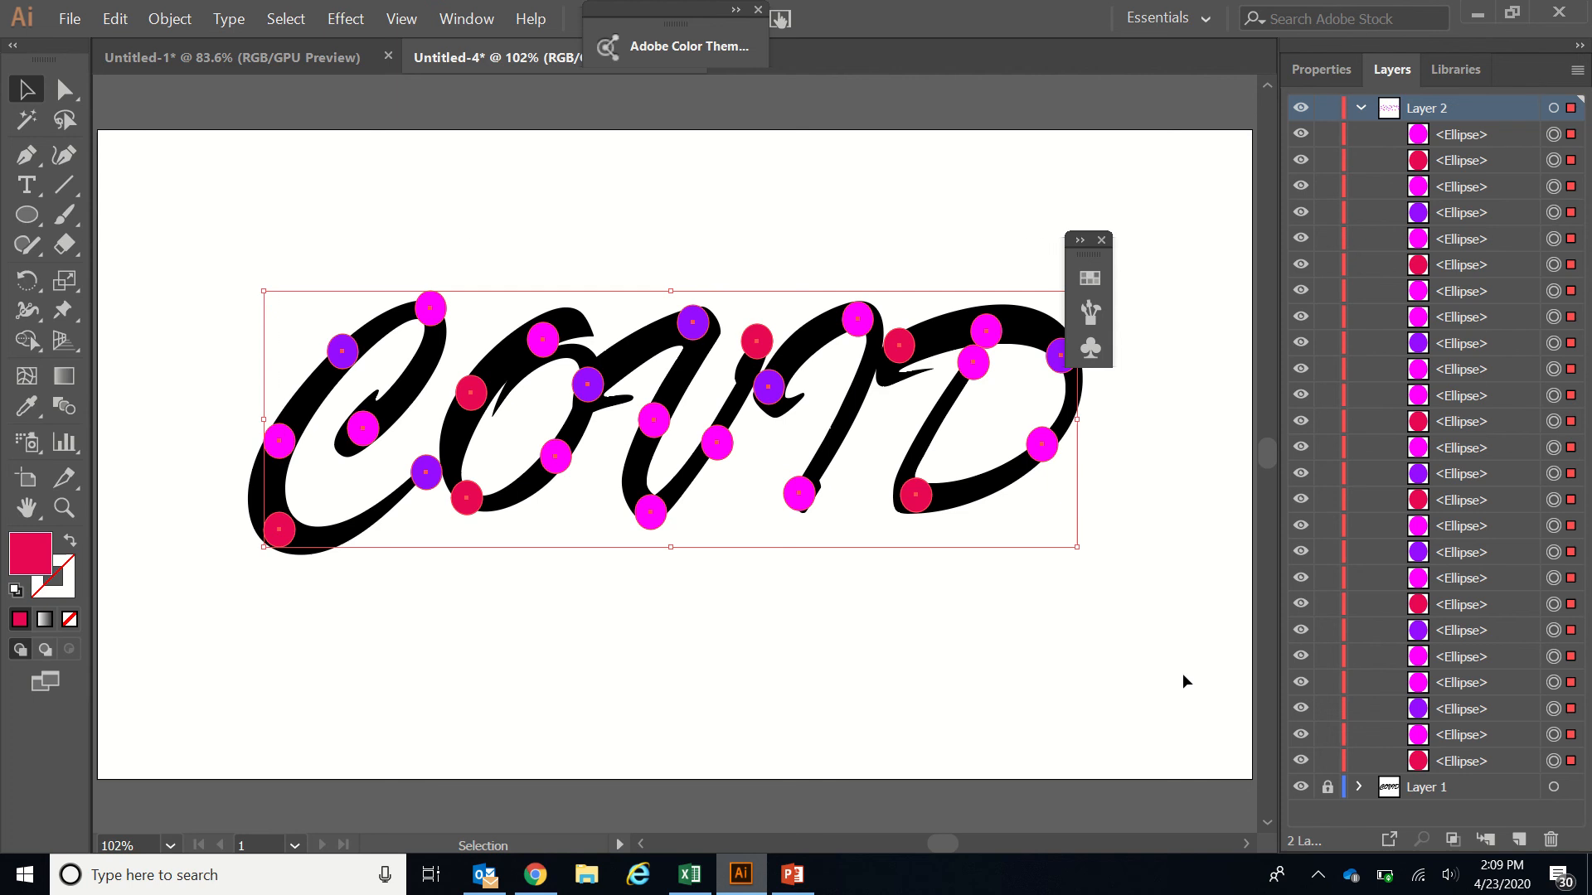
click(73, 409)
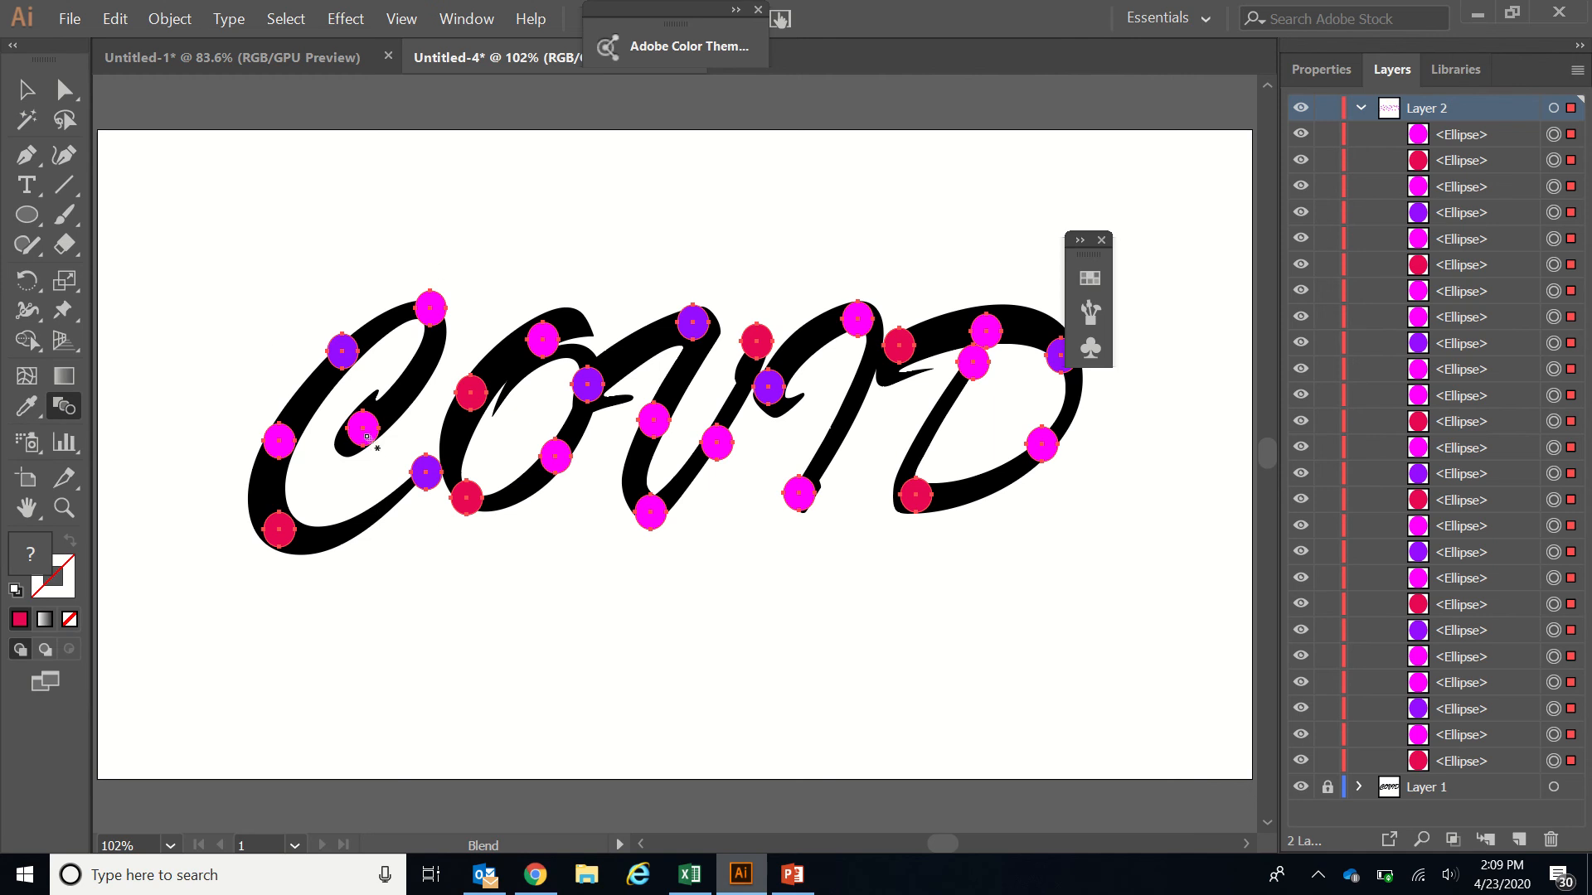
click(429, 309)
click(362, 428)
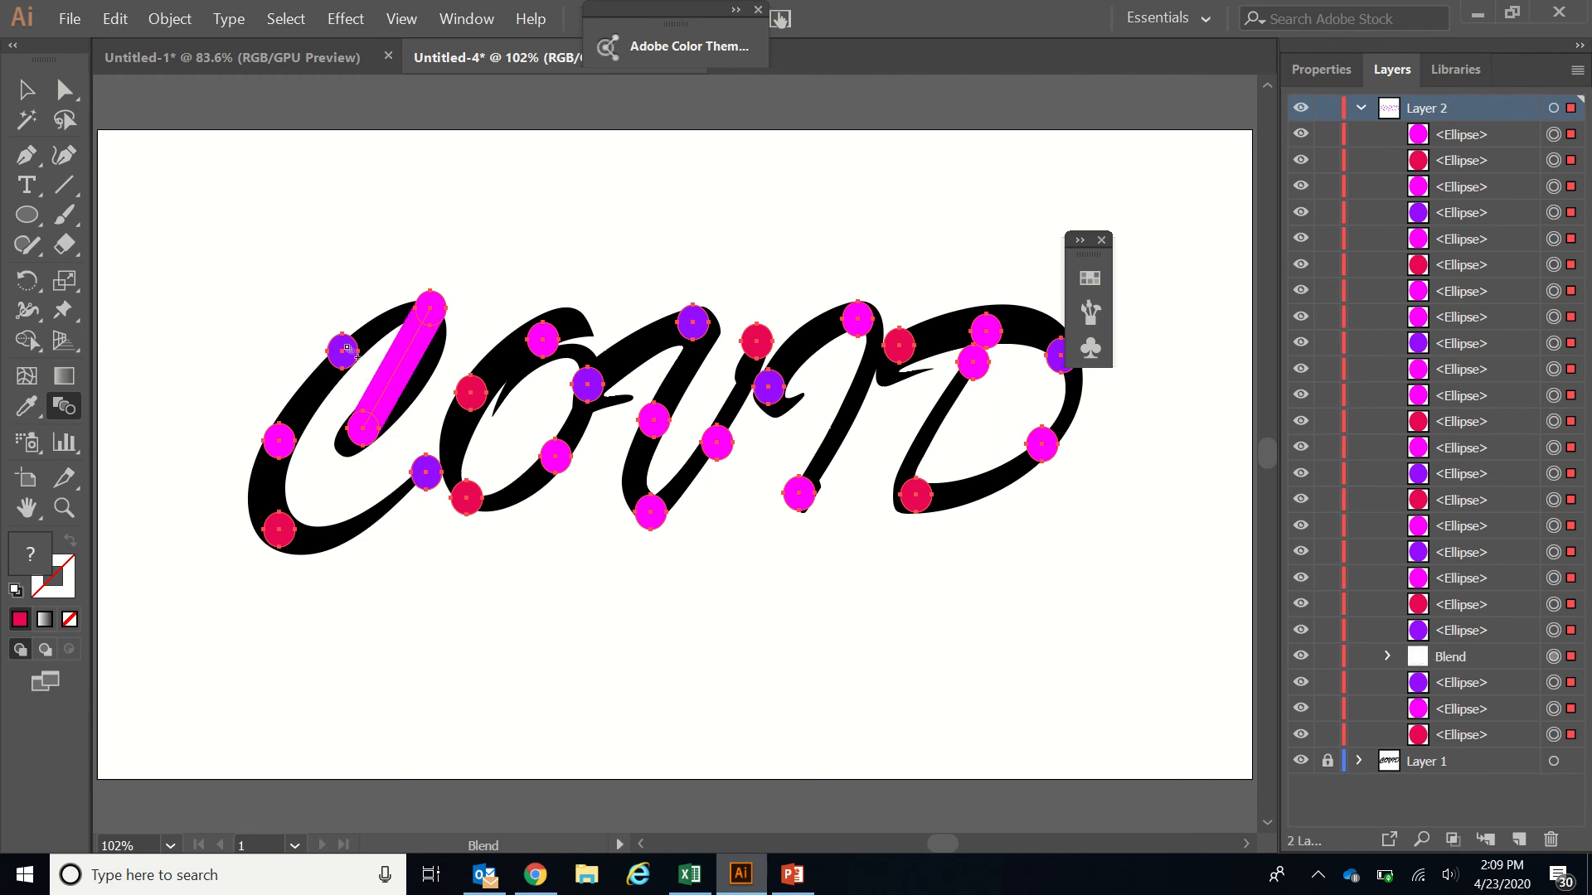
click(342, 351)
click(270, 441)
click(279, 528)
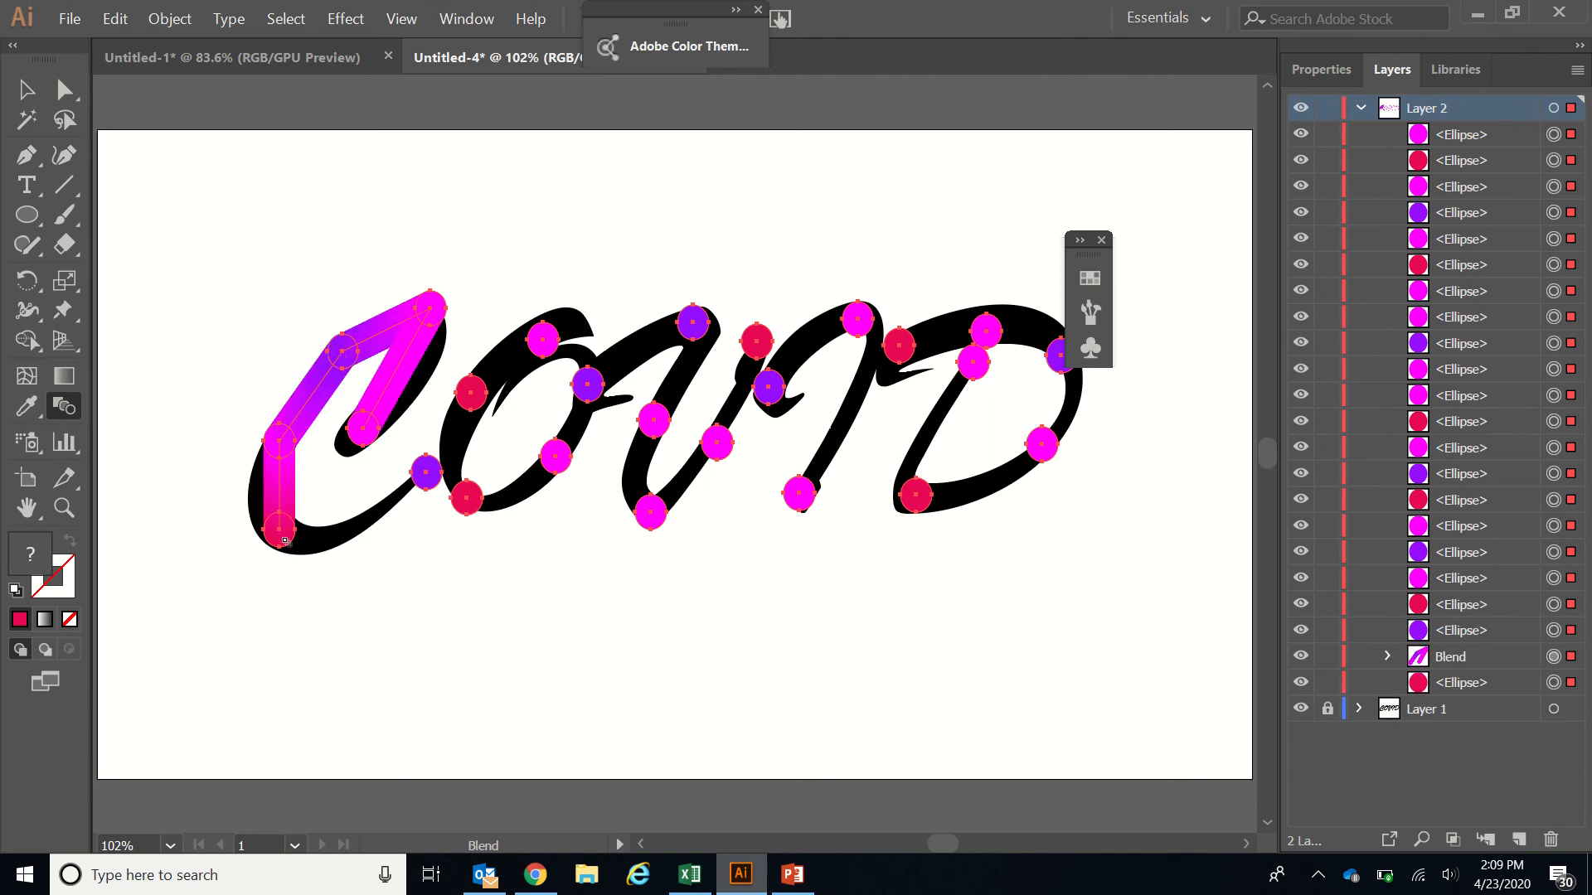
click(427, 474)
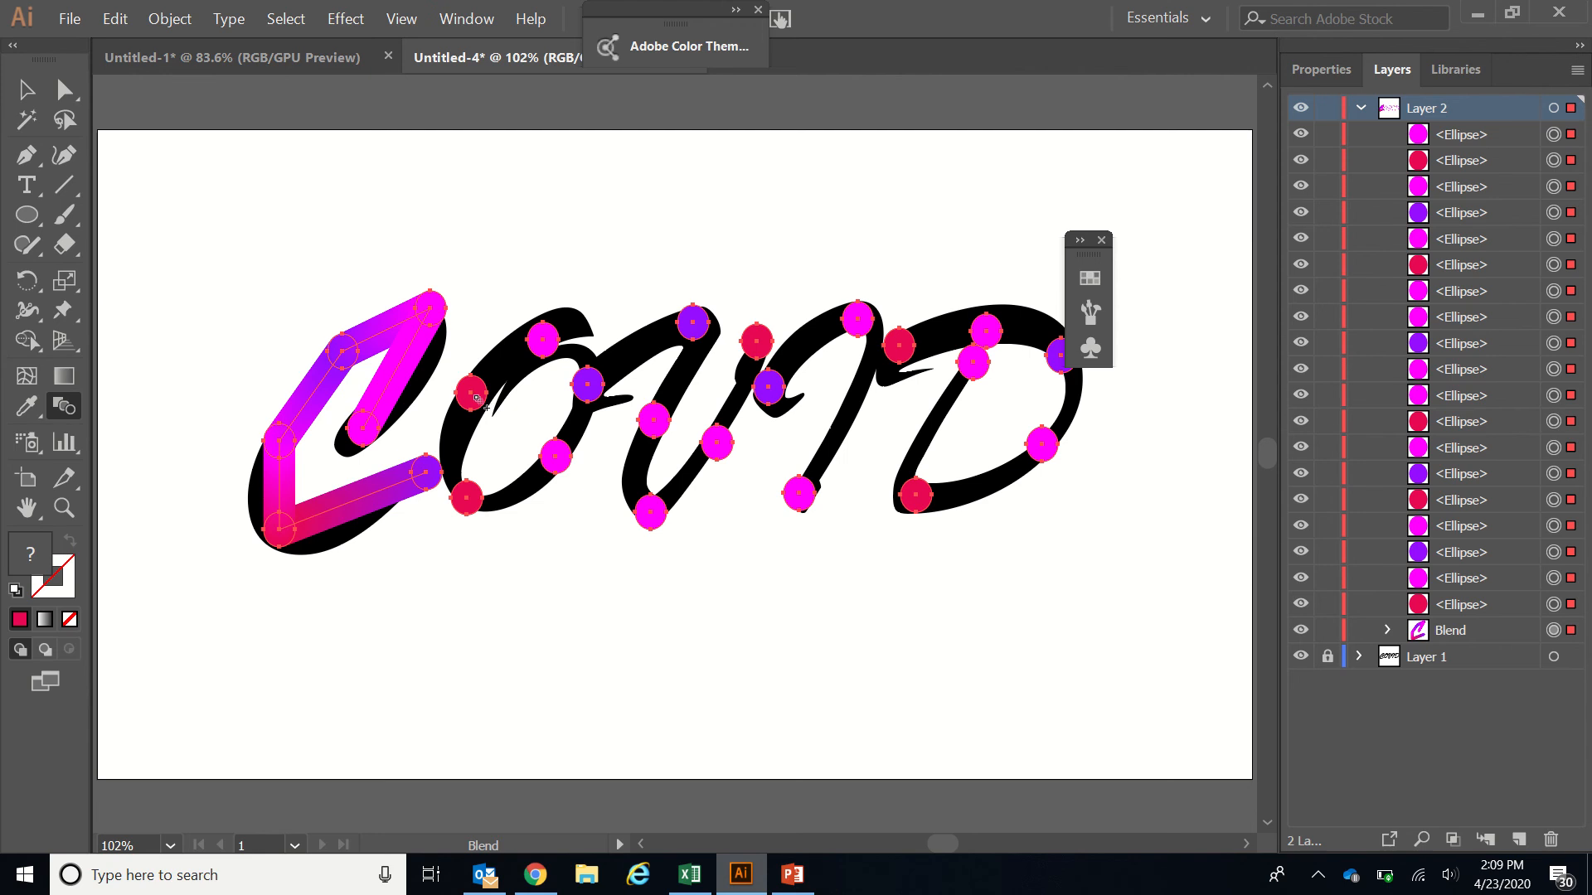
Continue the blend around the letter O through its five ellipses, ending at the lower crimson dot
click(470, 393)
click(543, 338)
click(586, 385)
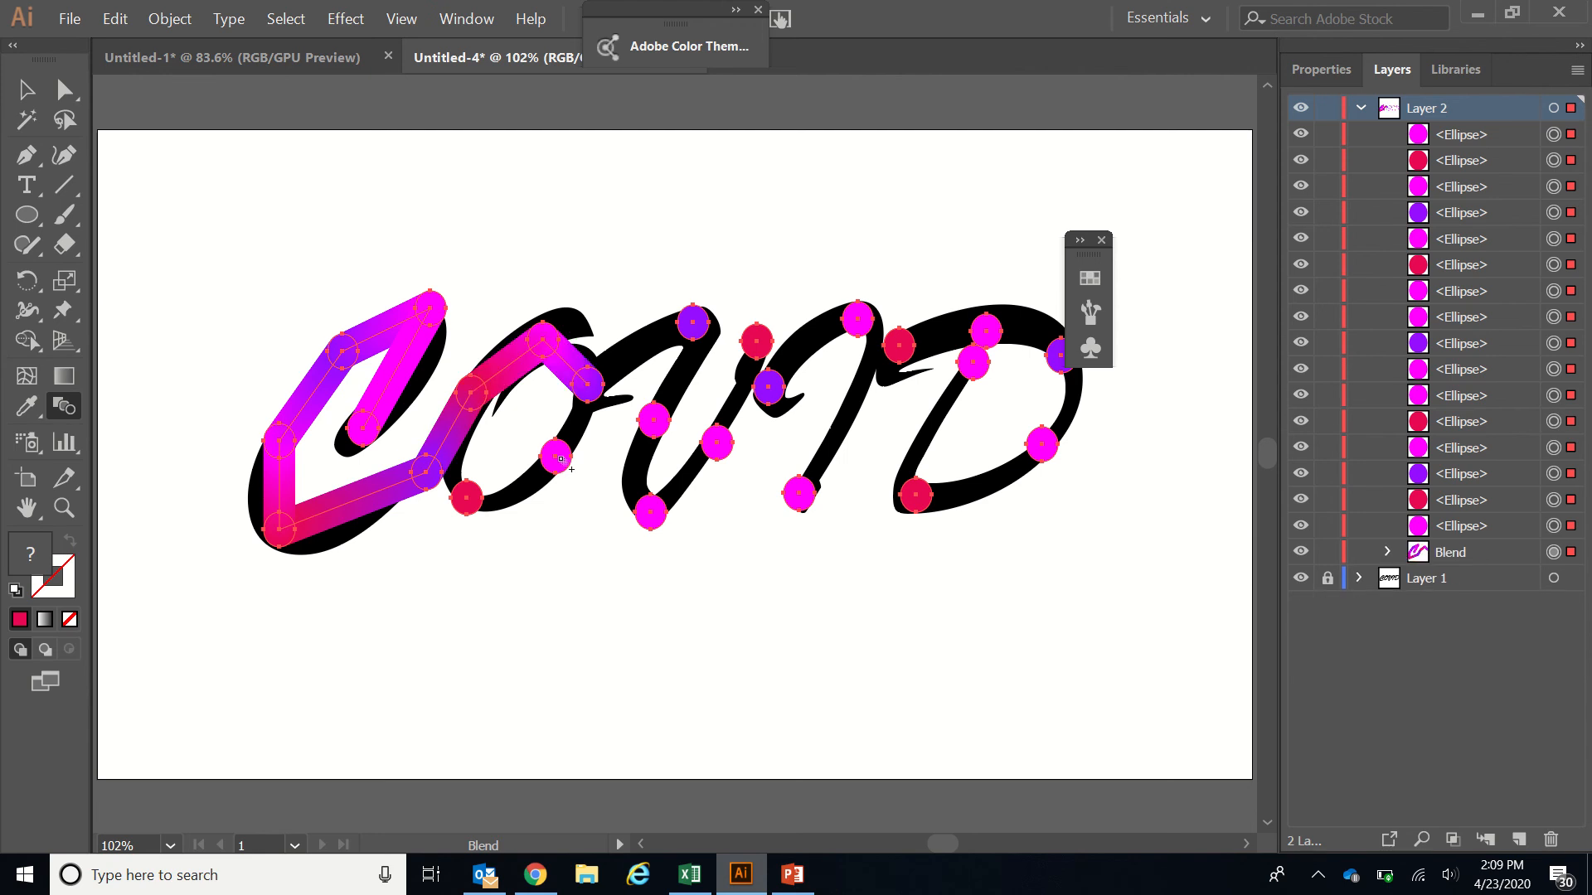
click(556, 456)
click(467, 499)
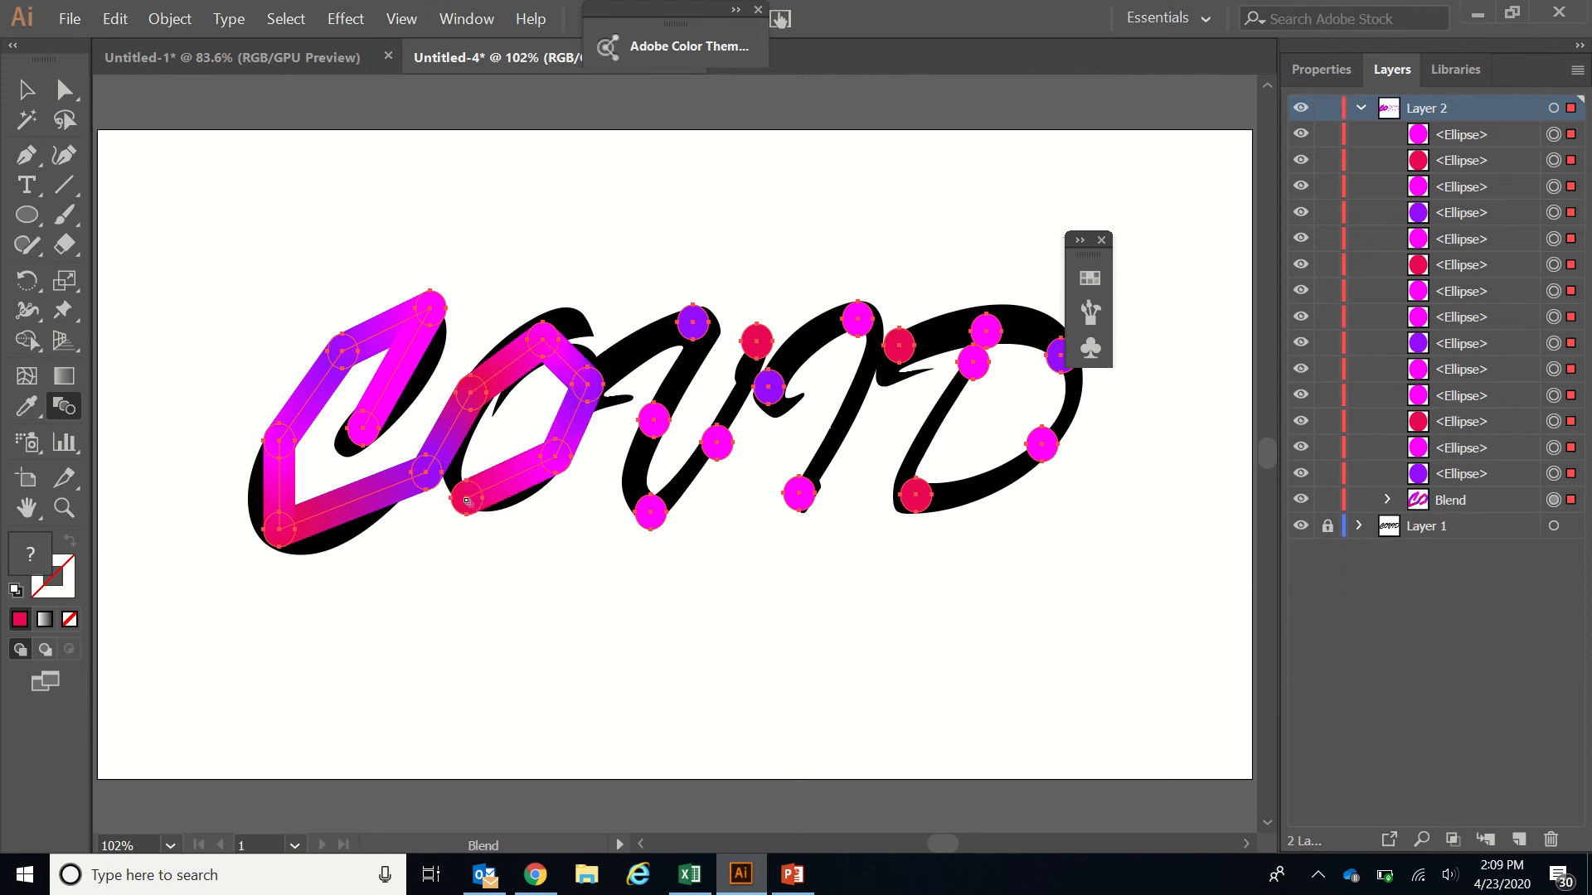
Extend the blend through the ellipses of the letters V and I, ending at the base of the I
click(693, 322)
click(654, 420)
click(652, 511)
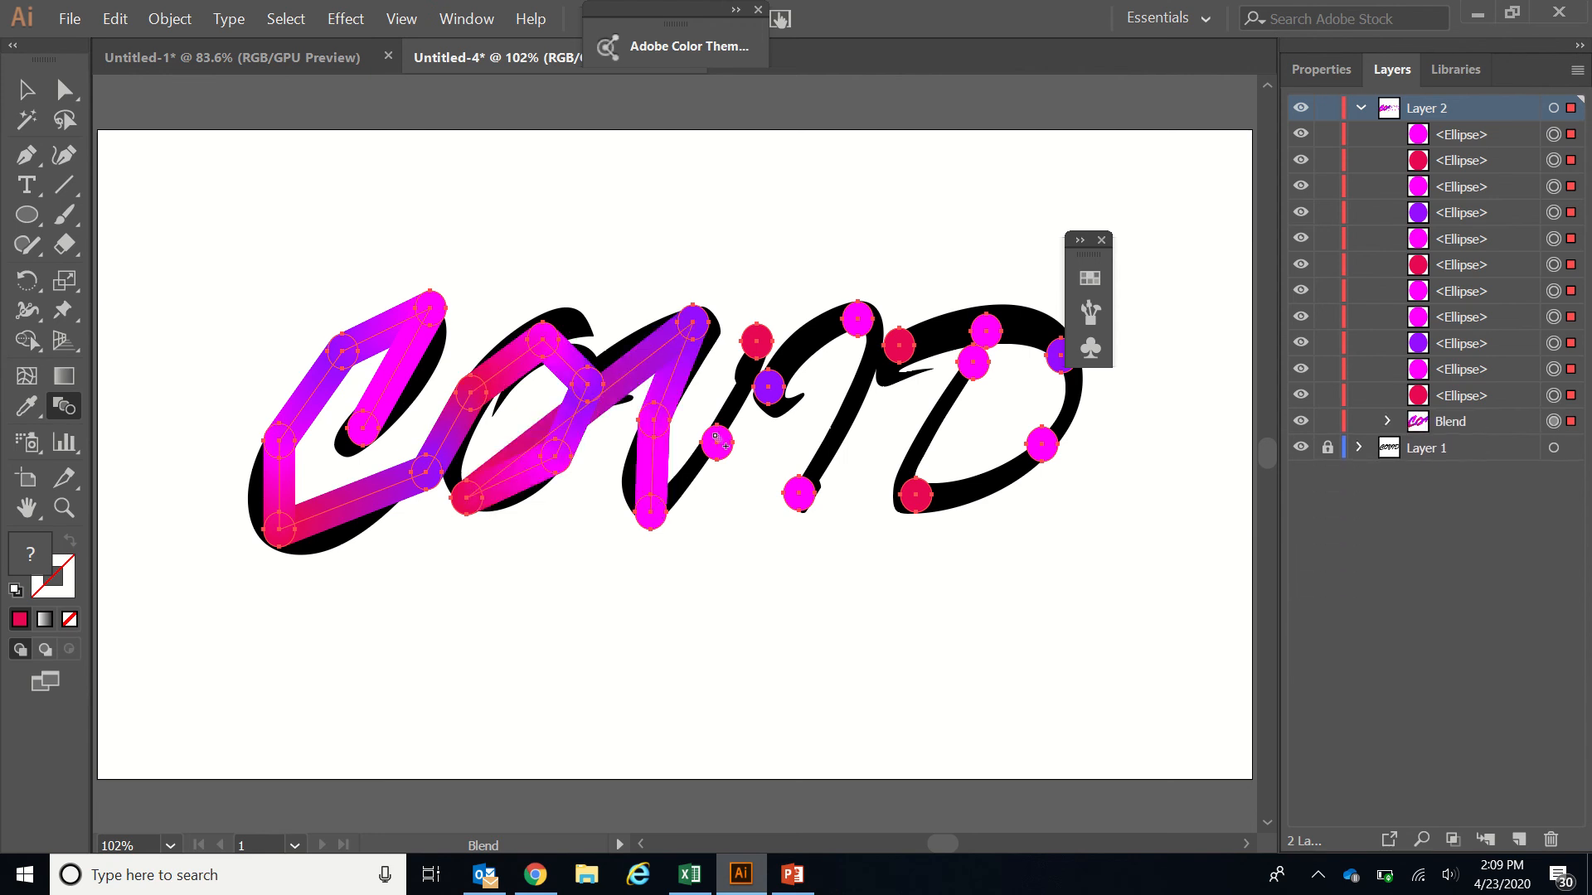
click(717, 442)
click(756, 340)
click(767, 387)
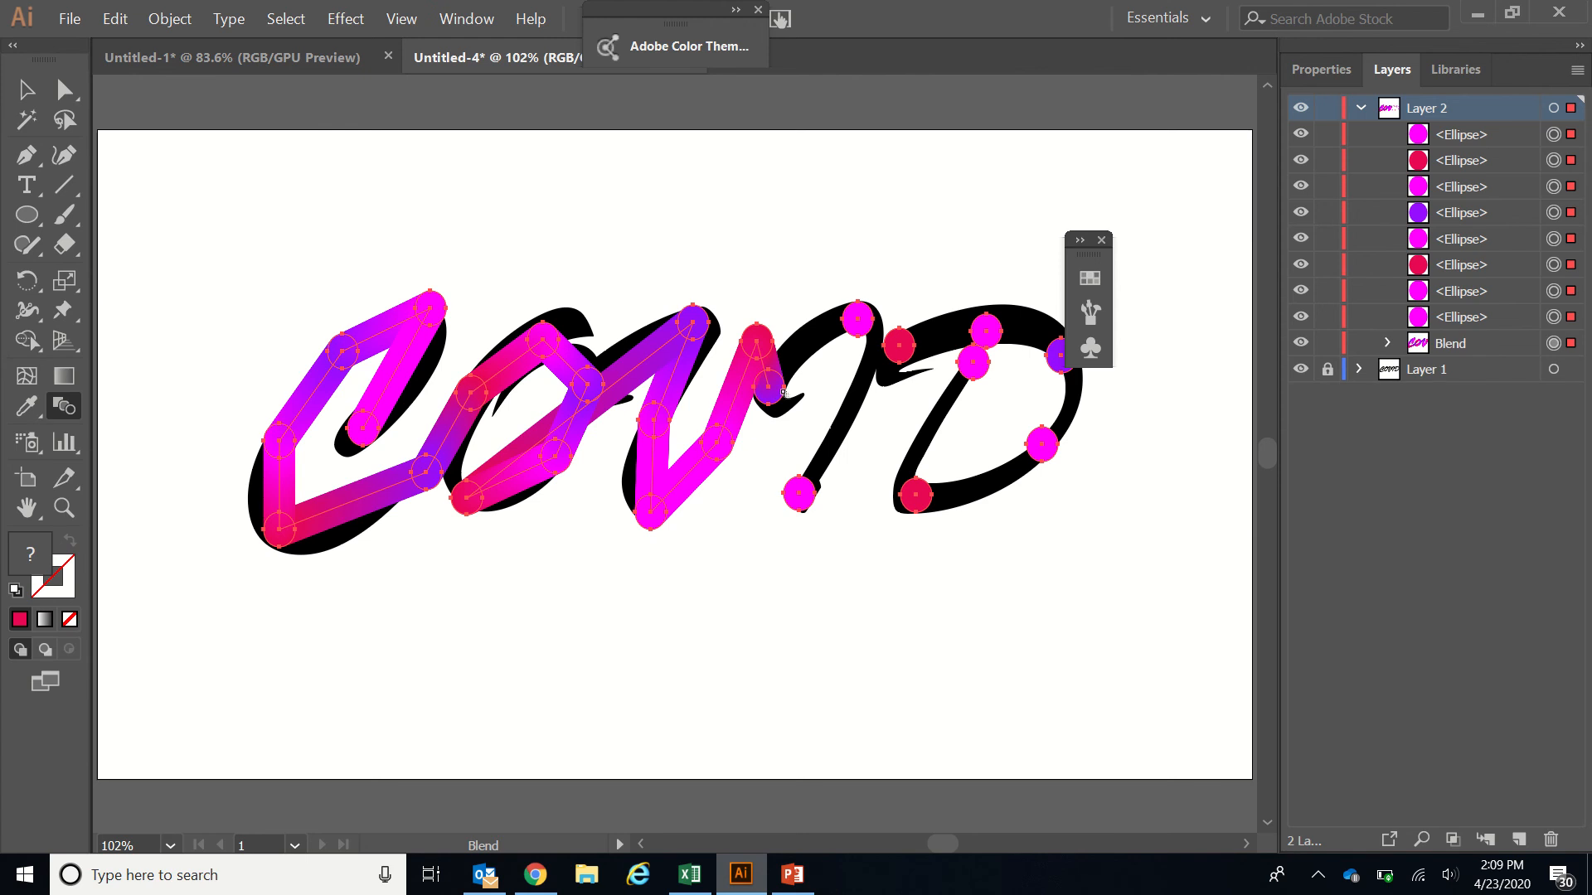
click(855, 322)
click(798, 494)
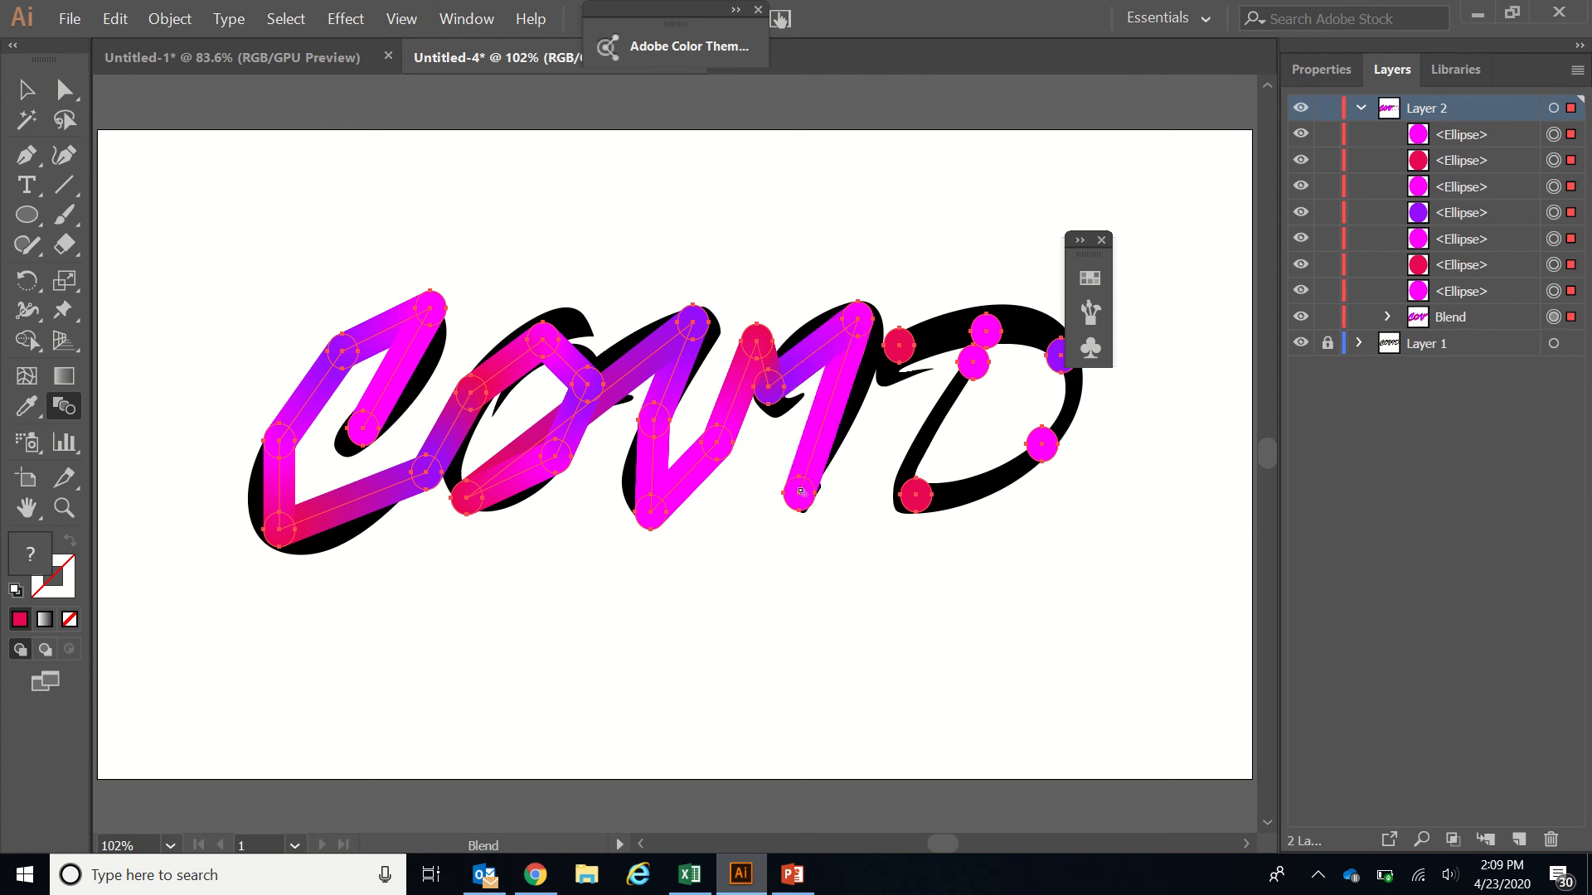
Extend the blend through the letter D's upper dots, its lower crimson dot and the magenta dot on its lower curve
click(900, 343)
click(986, 330)
click(973, 362)
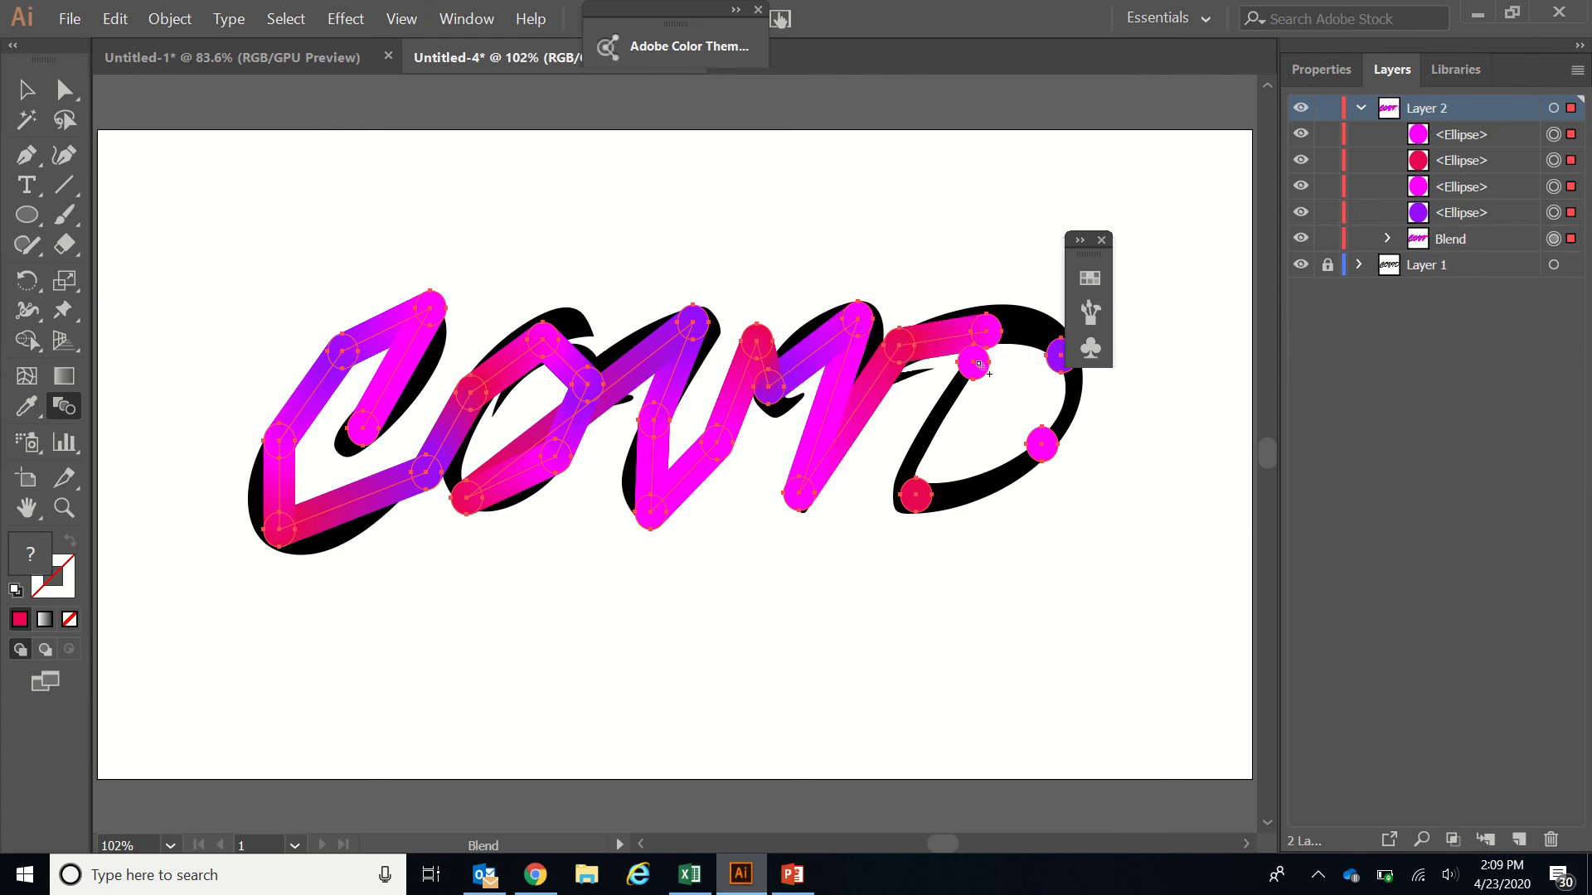
click(915, 501)
click(1039, 447)
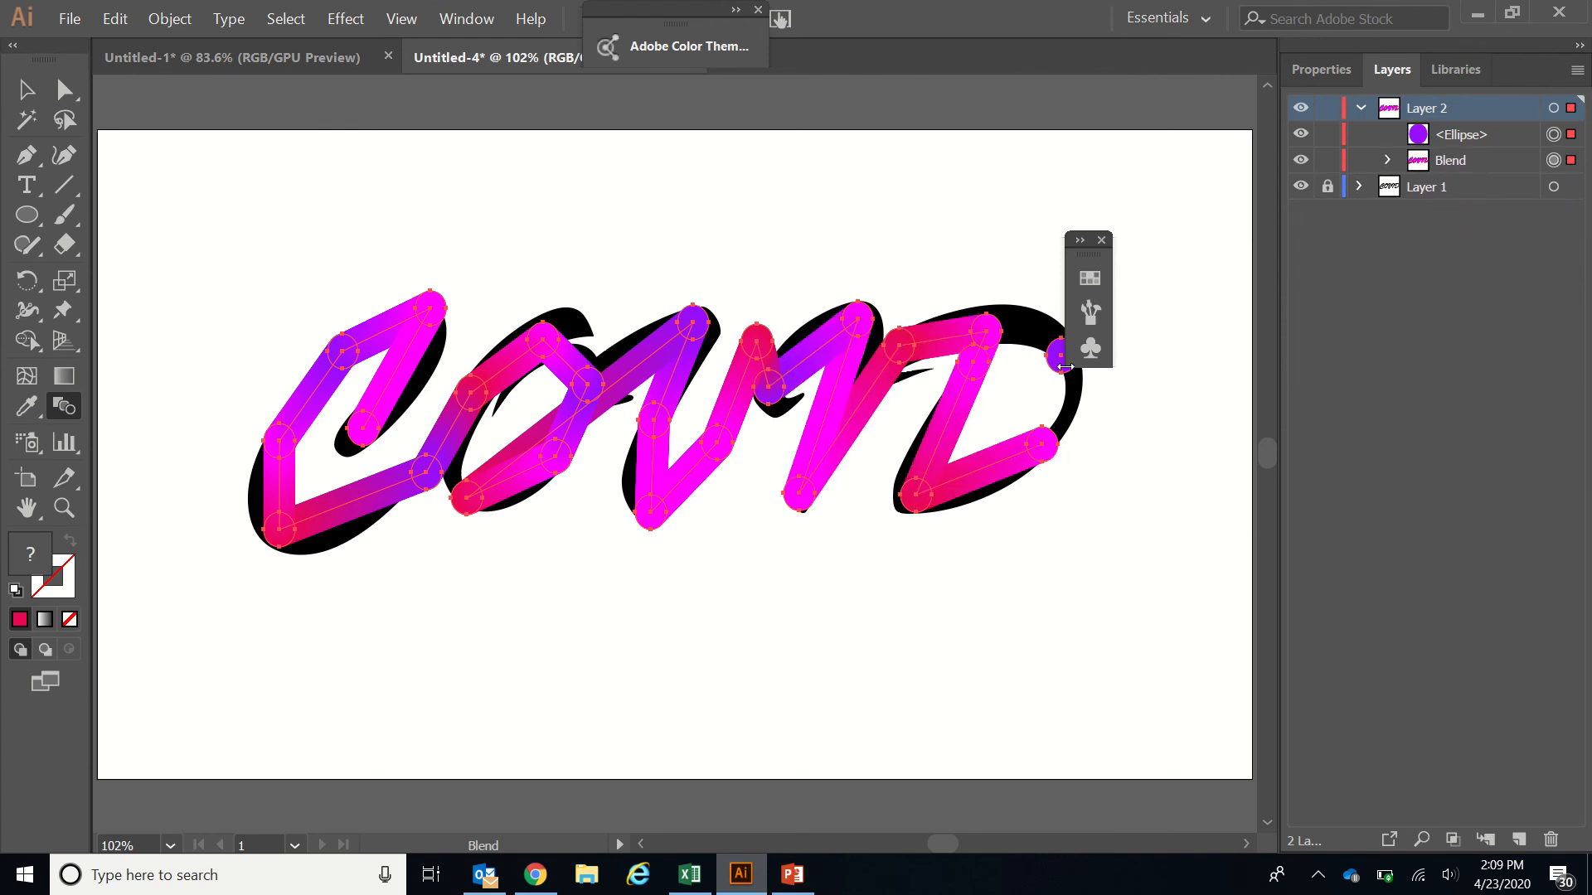
Switch to the Selection tool and undo the most recent blend connections on the letter D
key(v)
key(ctrl+z)
key(ctrl+z)
key(ctrl+z)
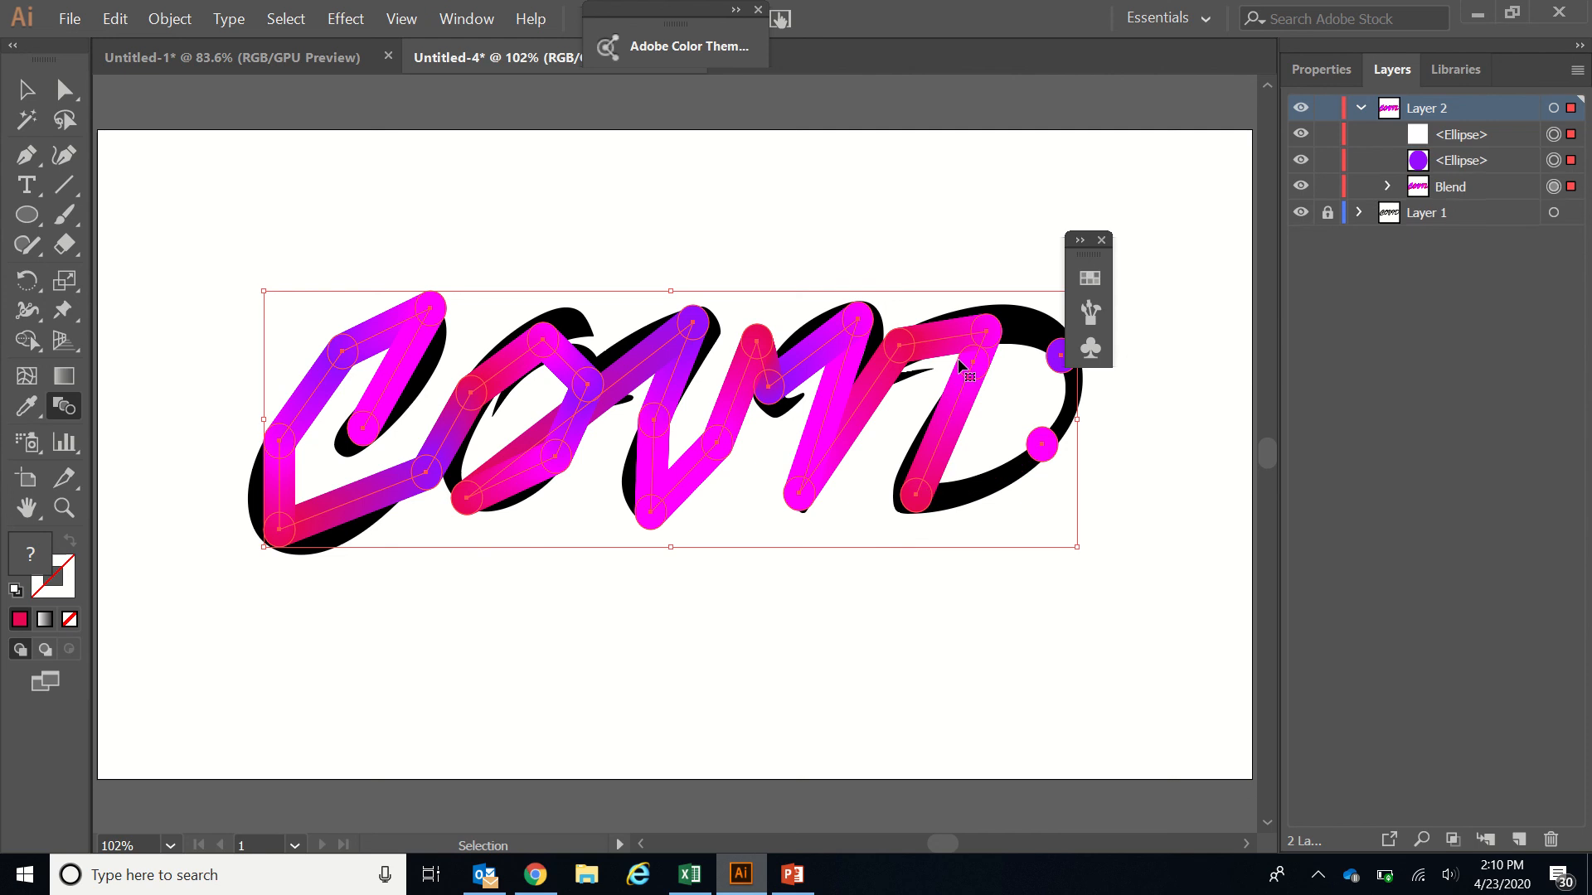
Close the floating panel covering the letter D and blend the D's top magenta dot with the purple dot beside it
key(w)
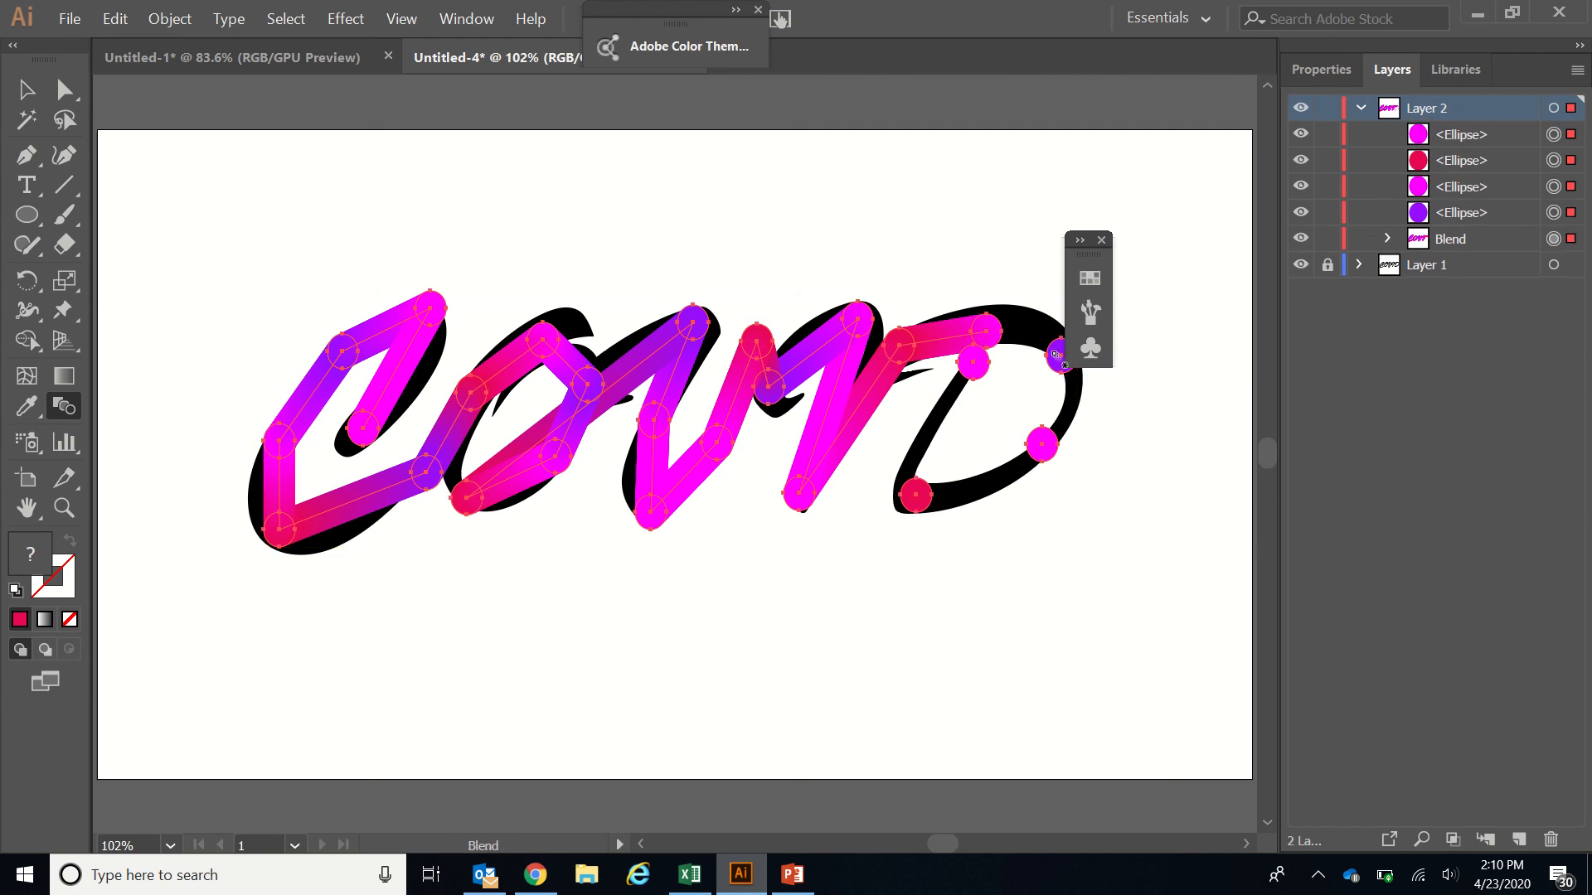
click(1101, 240)
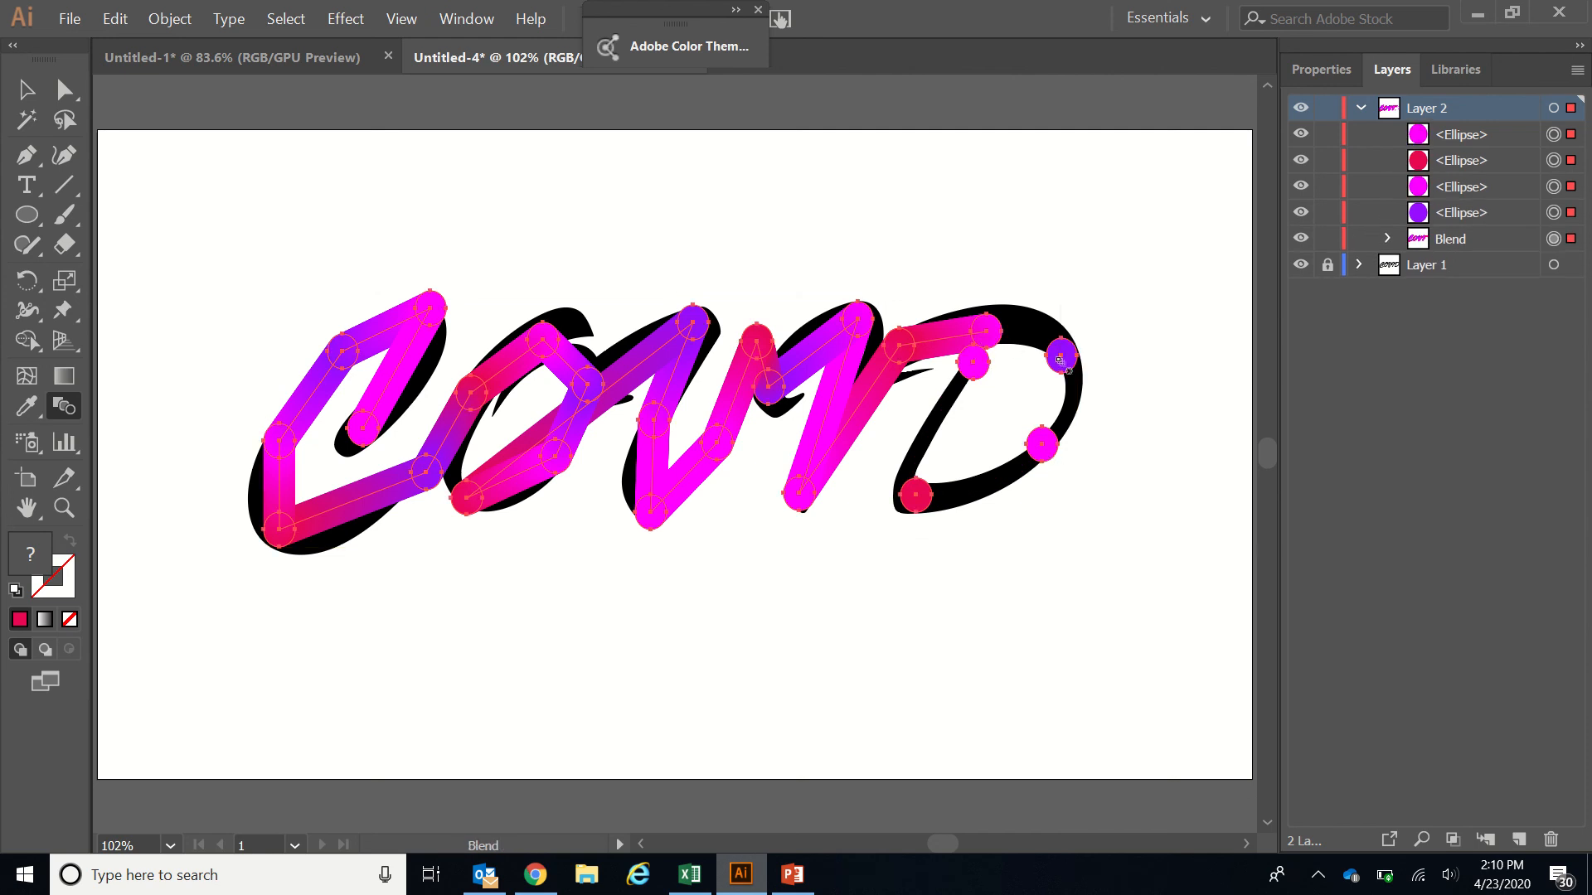
click(989, 332)
click(1072, 340)
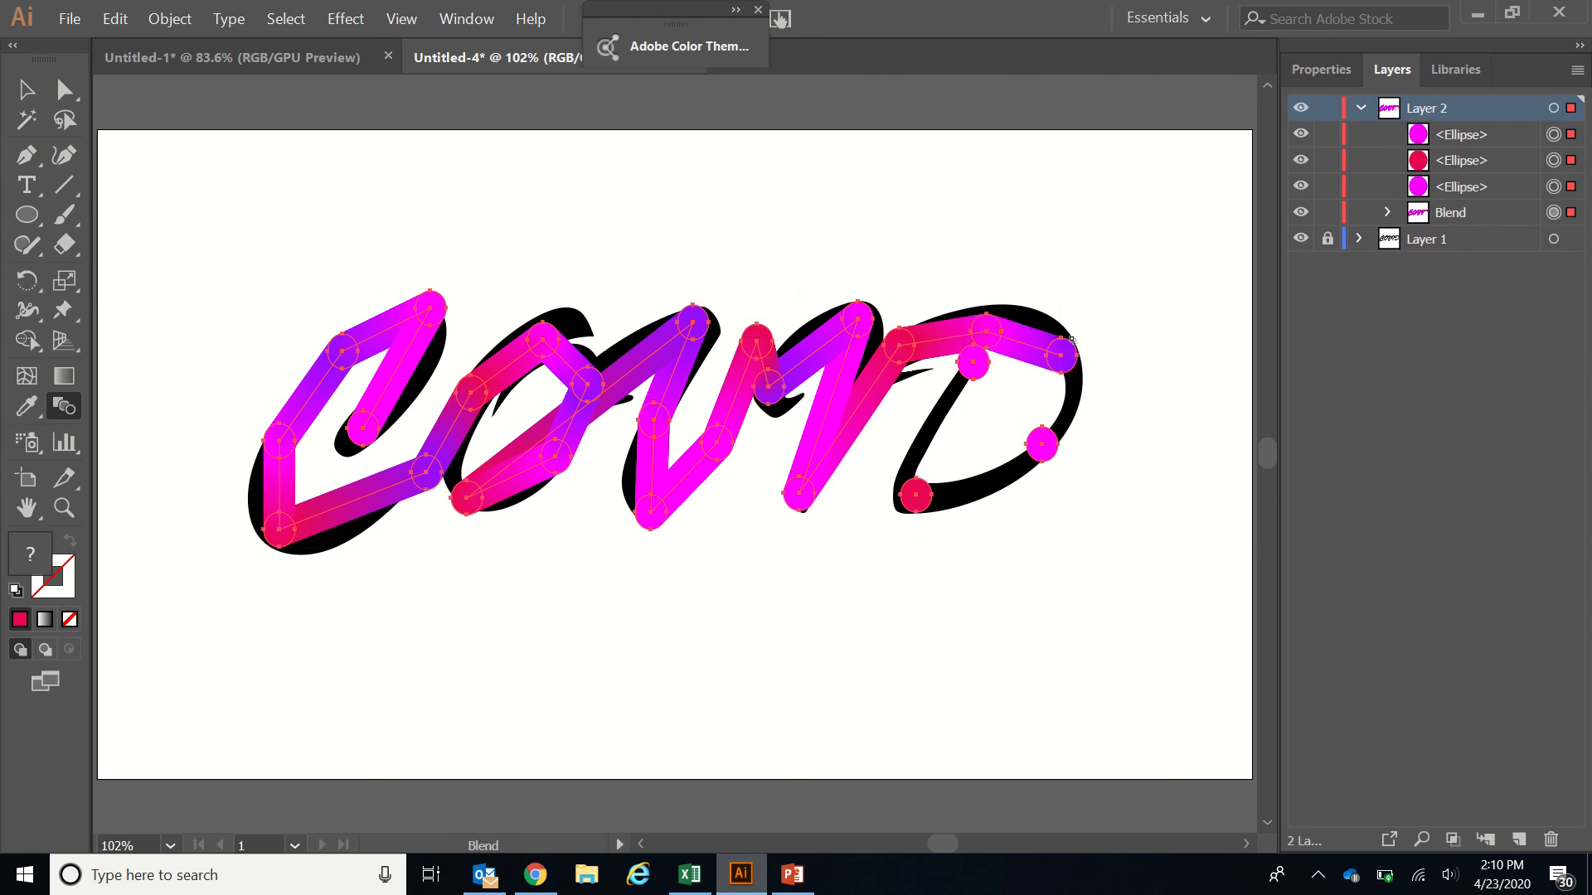
Extend the blend through the D's lower magenta, crimson and inner magenta dots, and check the lettering with Layer 1 briefly hidden
click(1038, 452)
key(ctrl+z)
click(1044, 446)
click(918, 497)
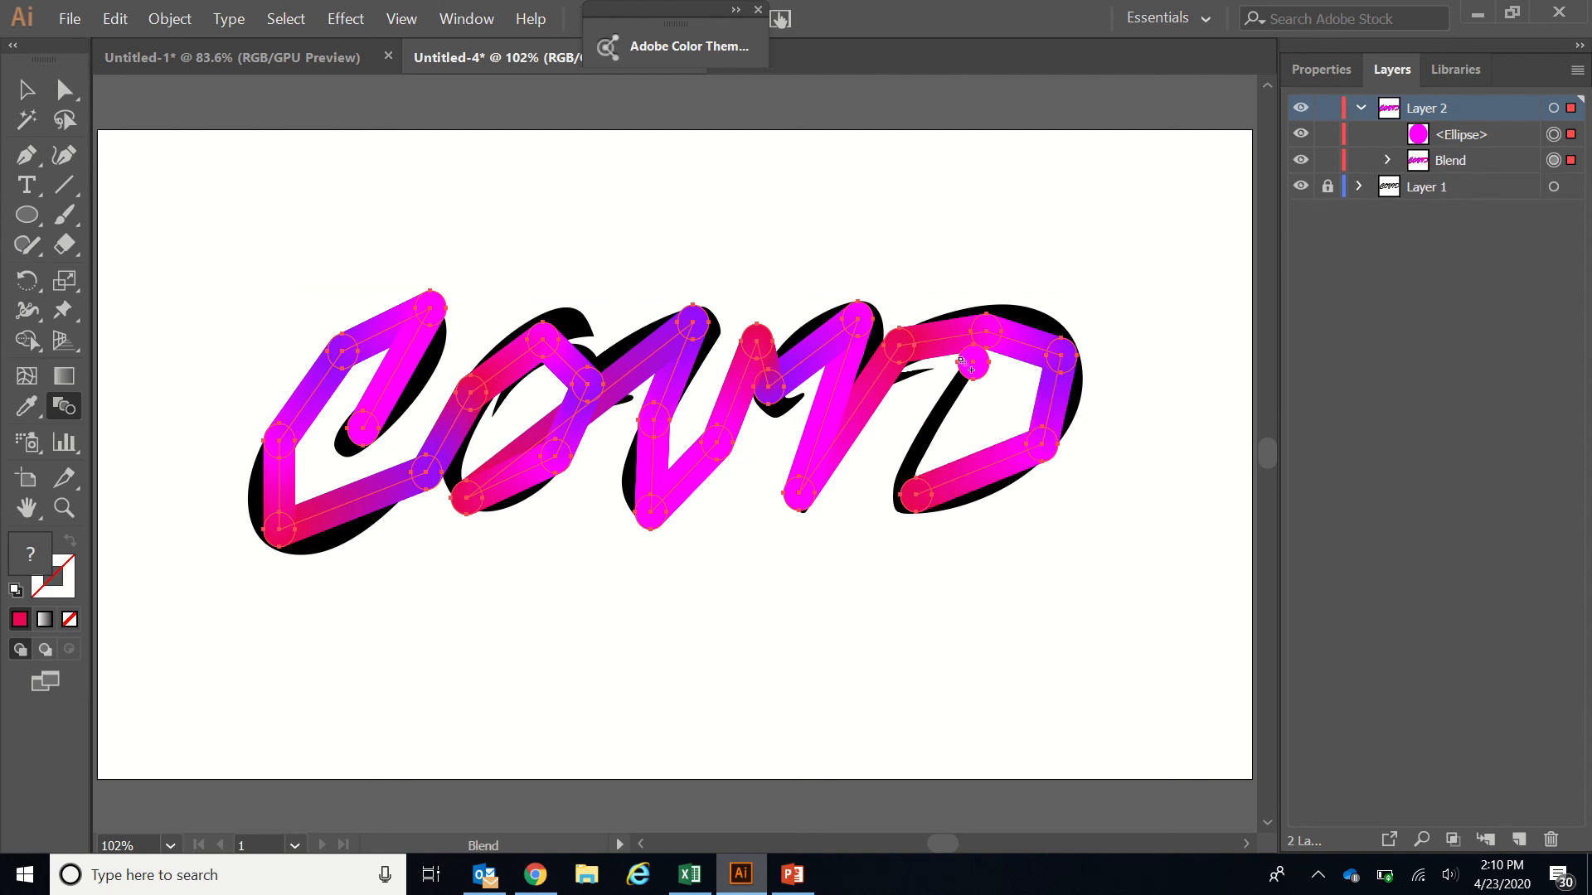
click(966, 365)
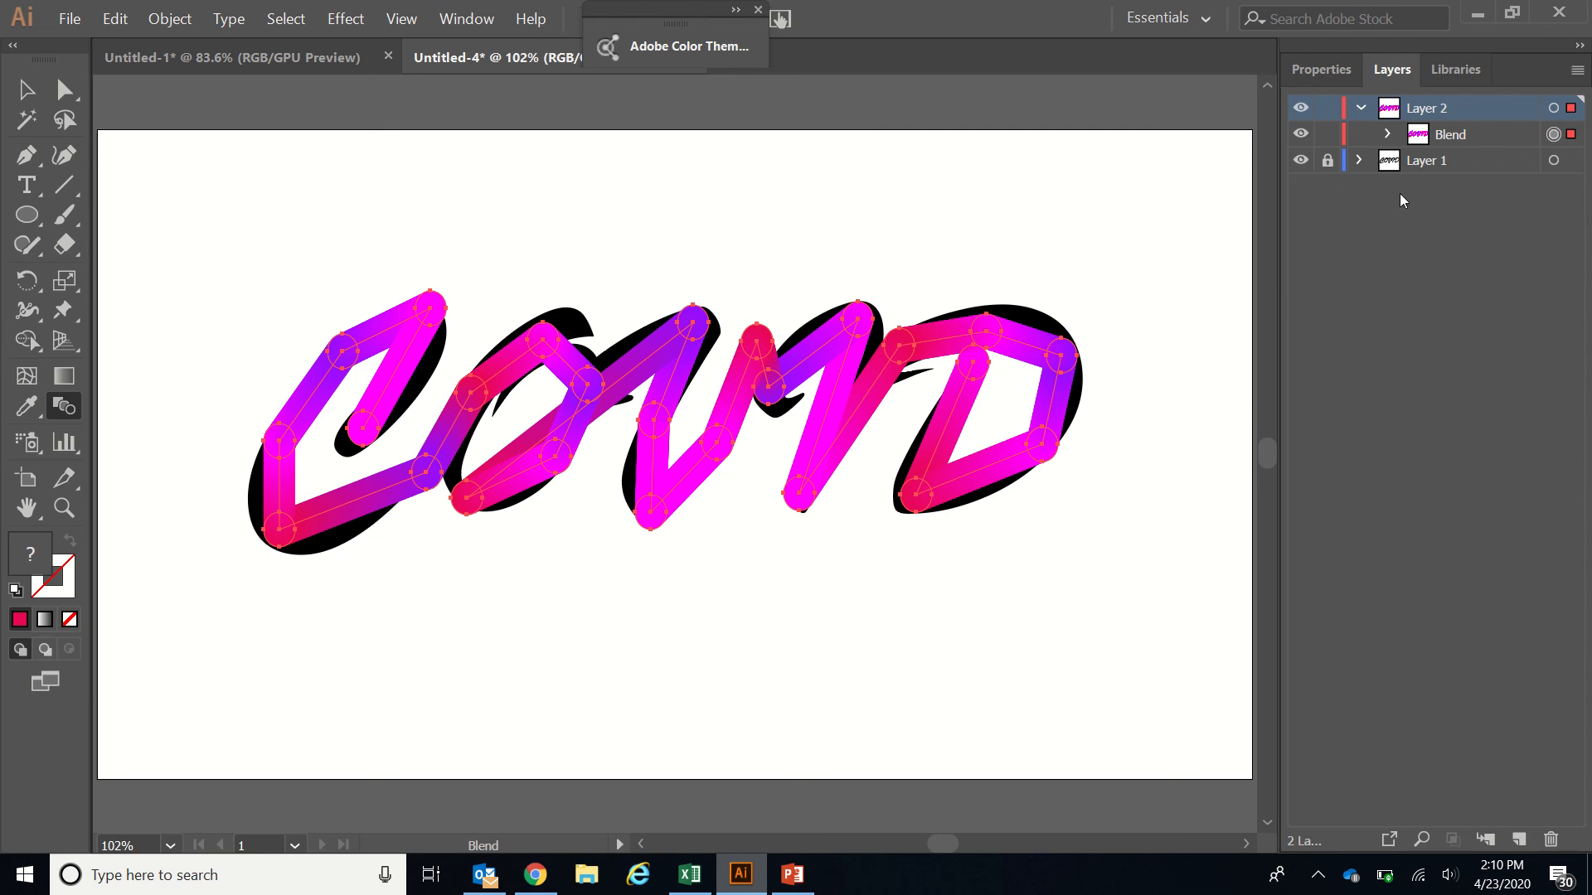
click(1300, 161)
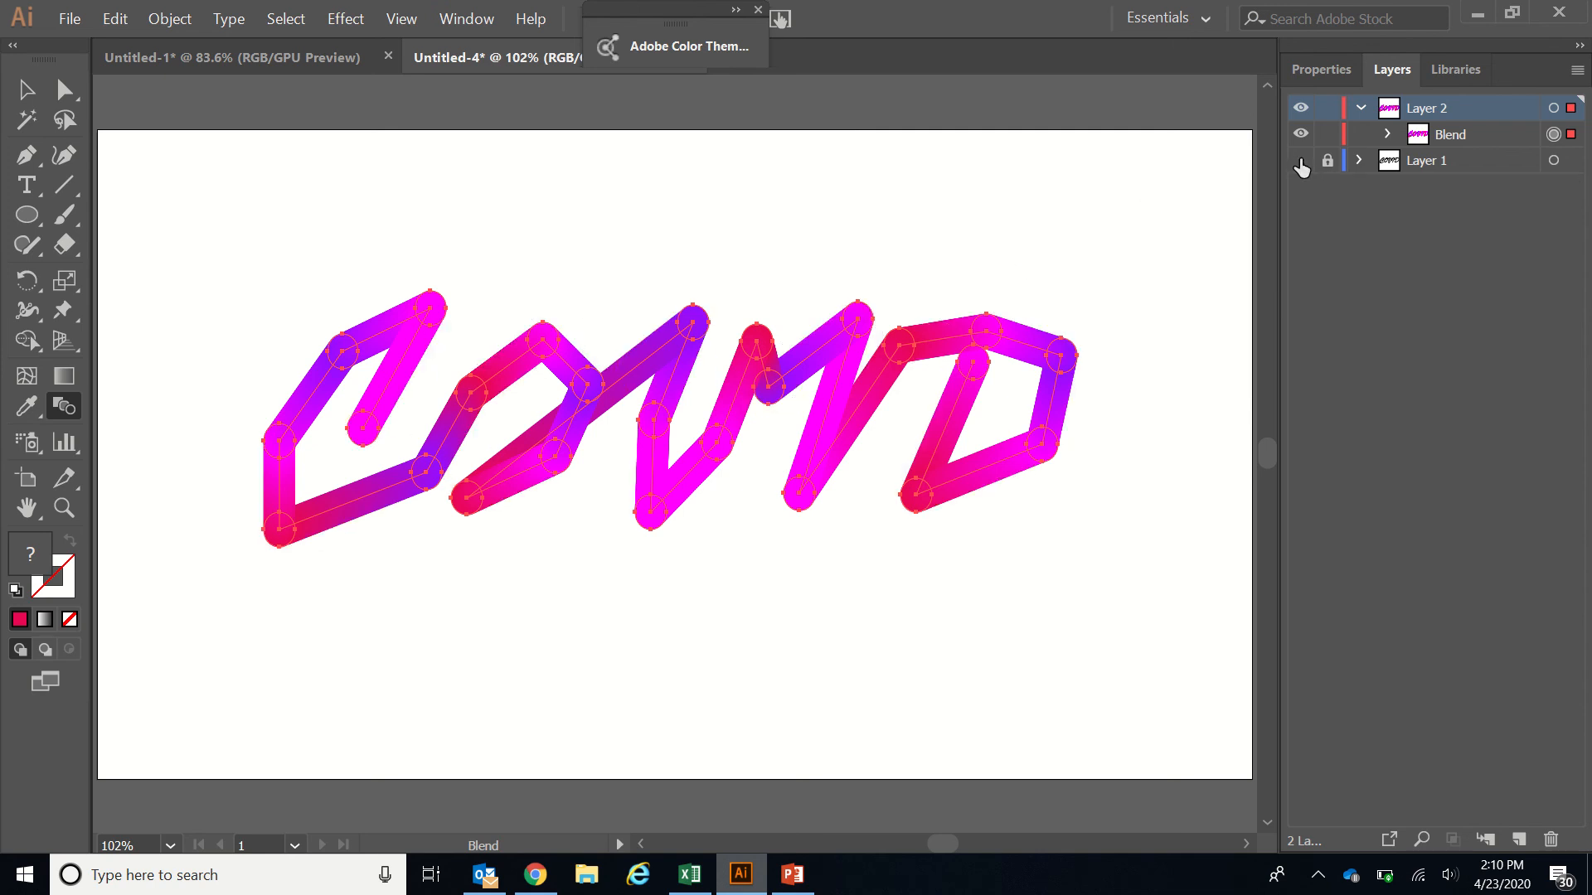
click(1300, 161)
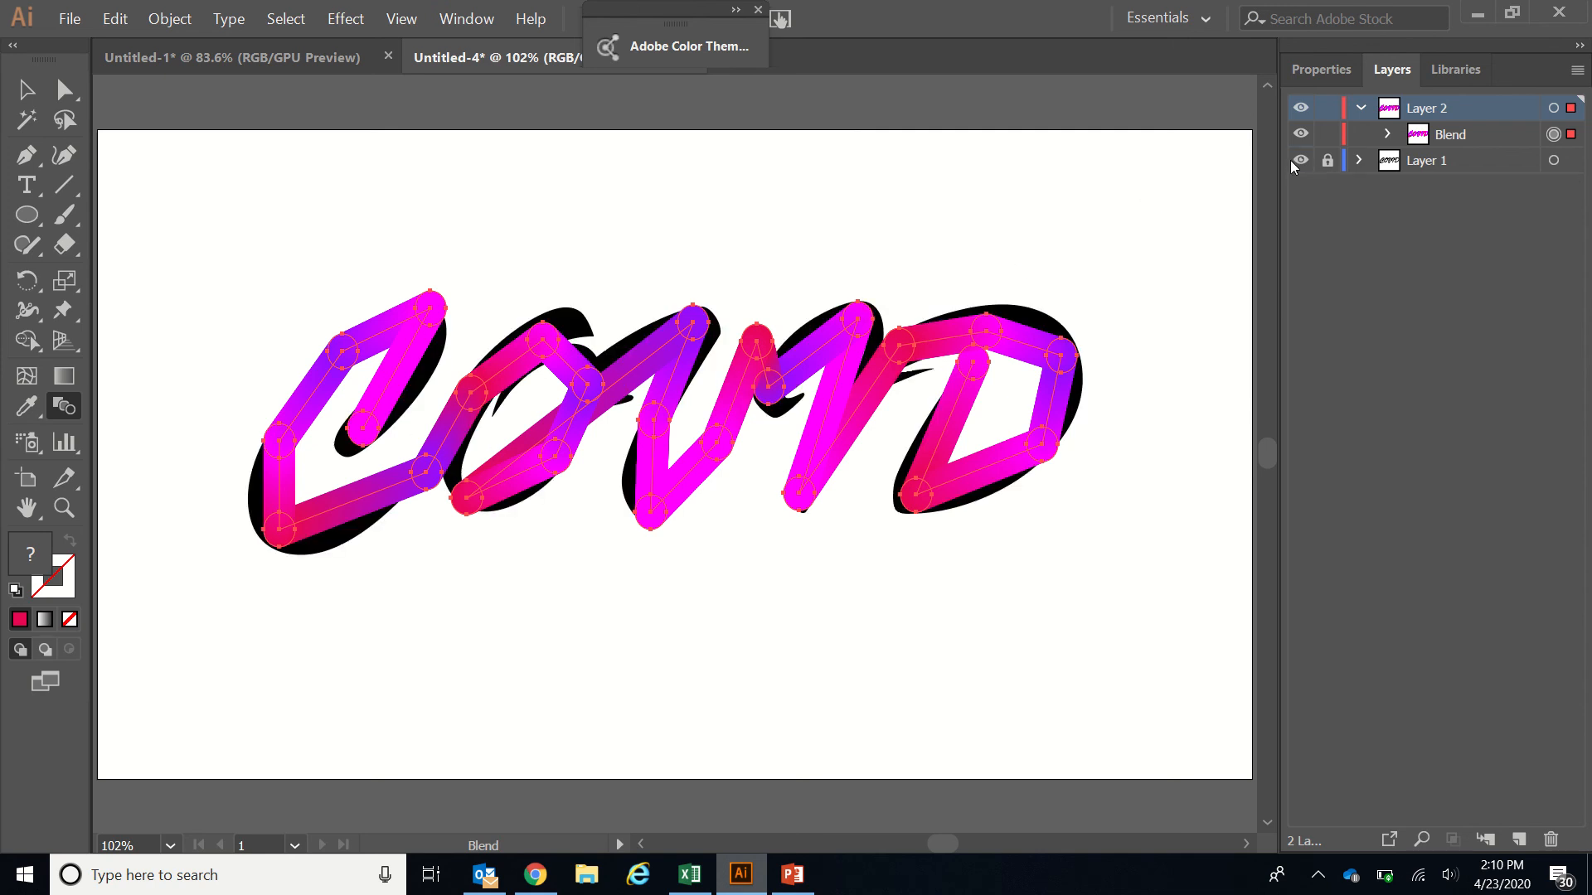
Curve the spine segments of the letter C and the upper-left segment of the O with the Anchor Point tool, following the script
click(30, 163)
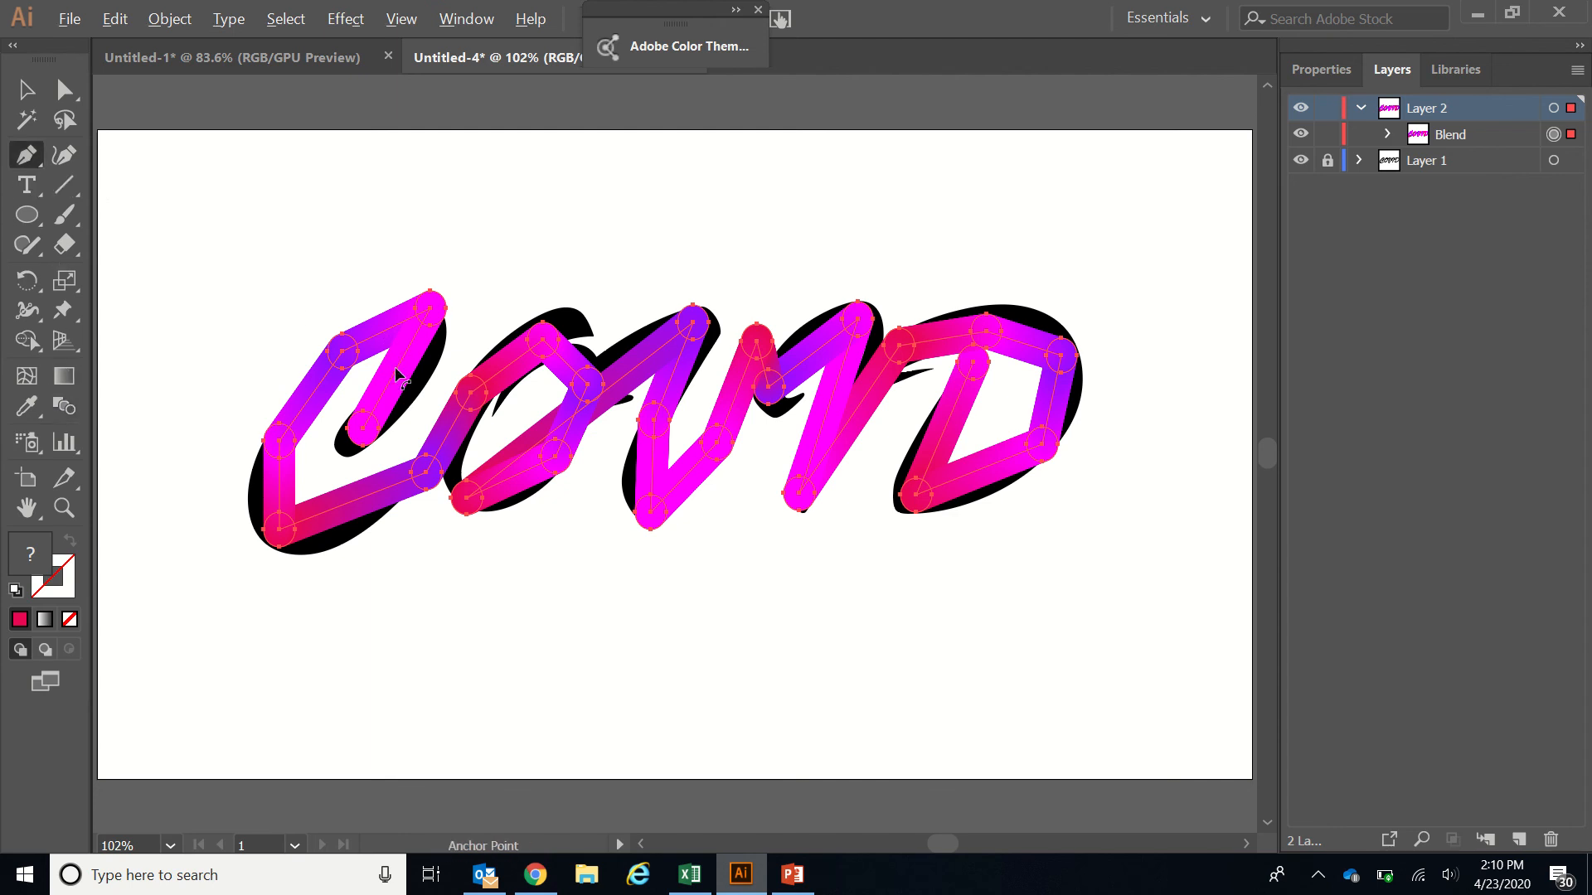
drag(398, 370, 417, 380)
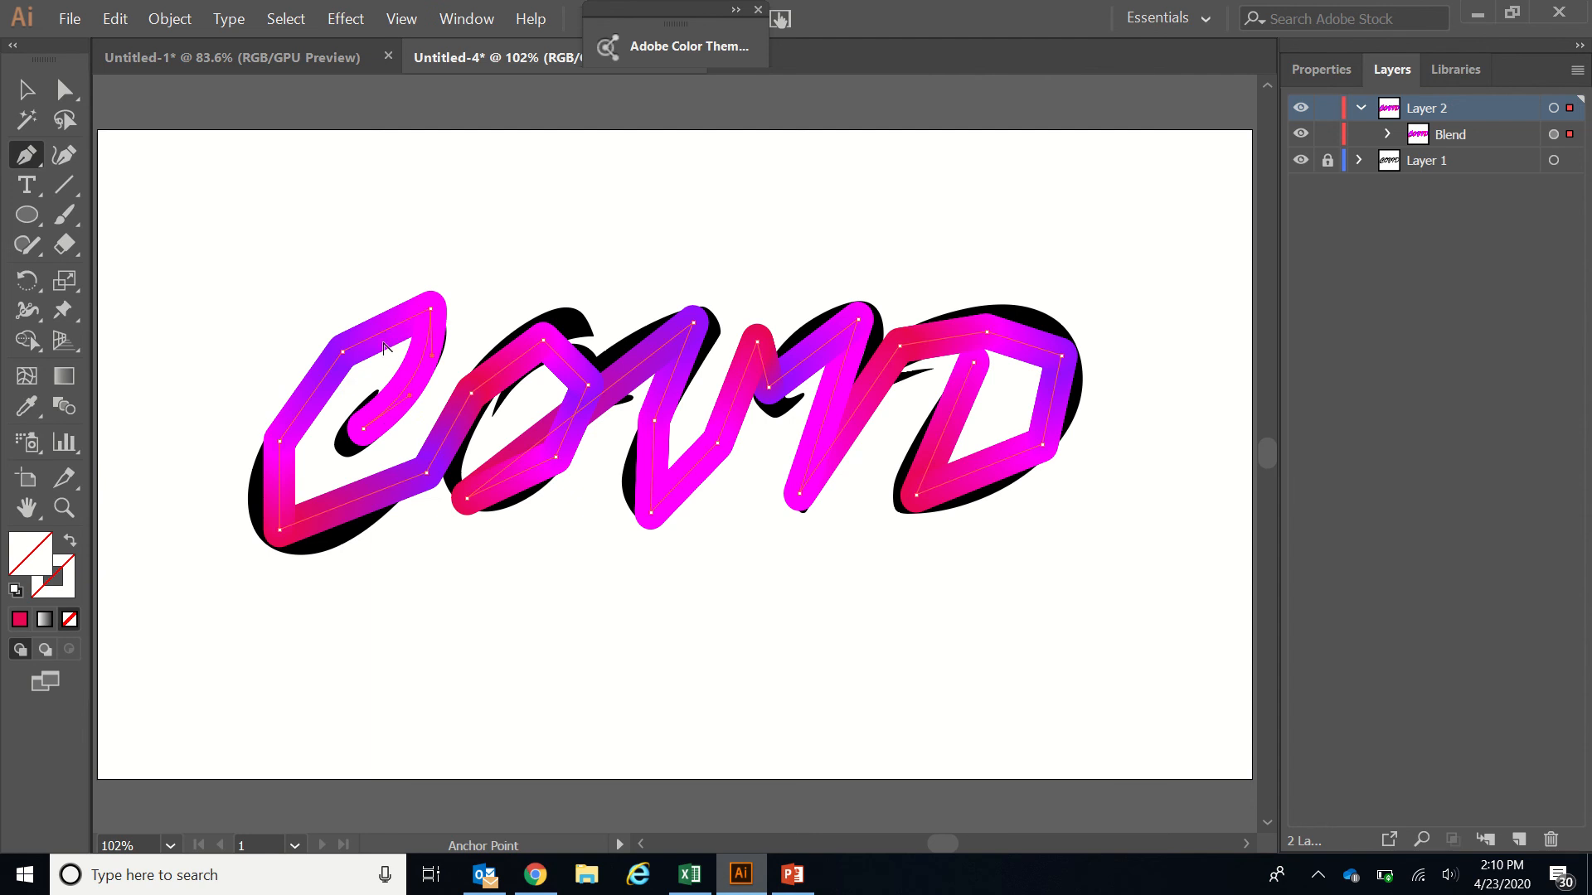
drag(311, 398, 307, 397)
drag(278, 486, 263, 494)
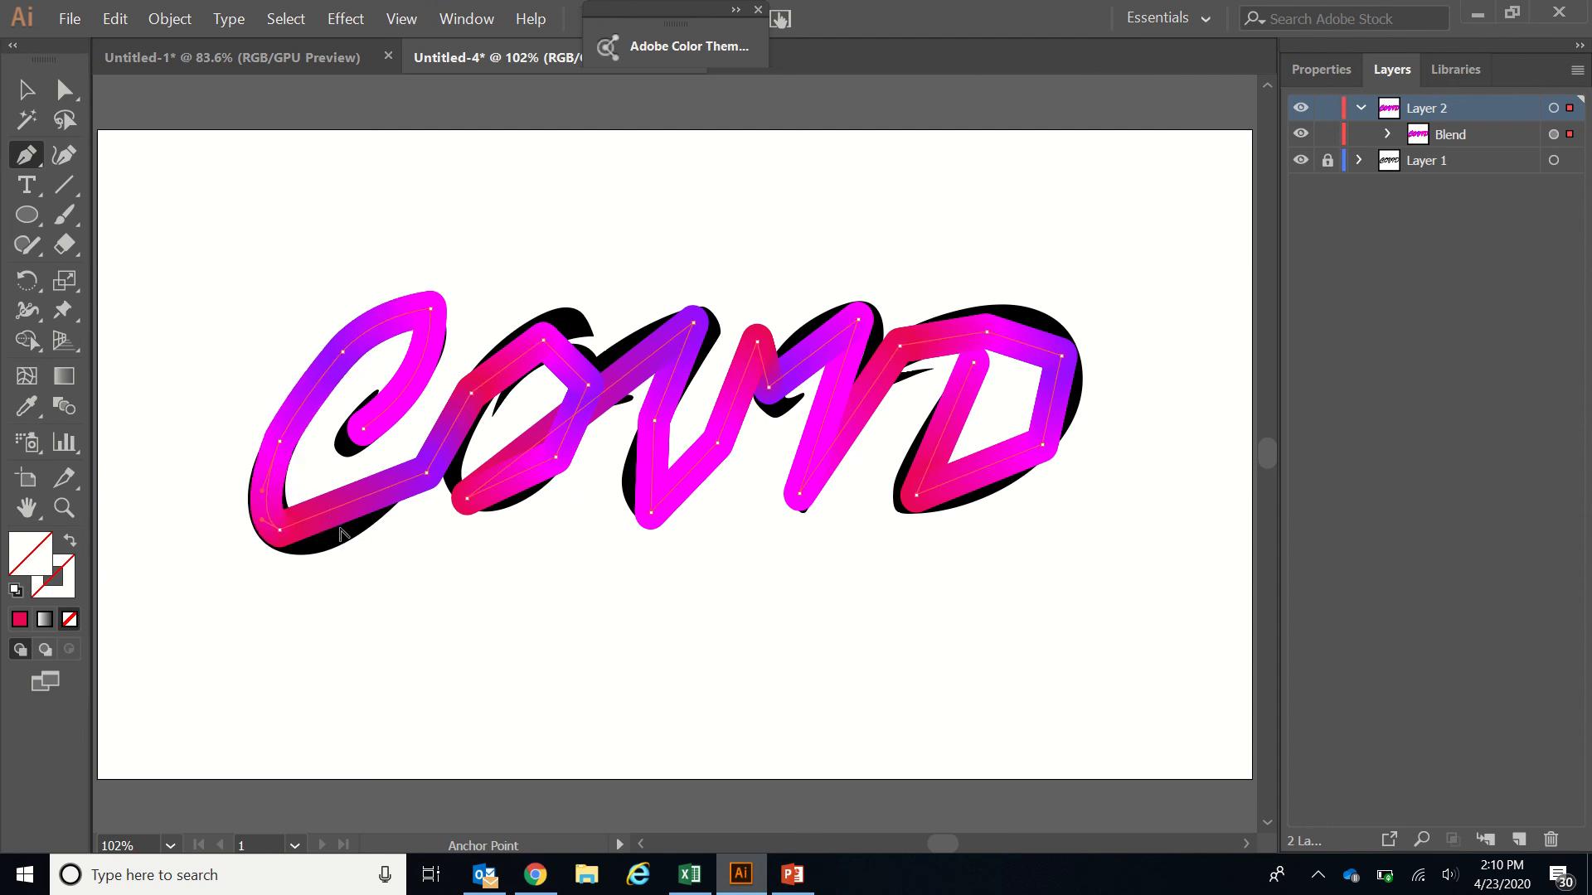
mouse_move(340, 533)
mouse_down()
mouse_move(331, 515)
mouse_move(347, 540)
mouse_up()
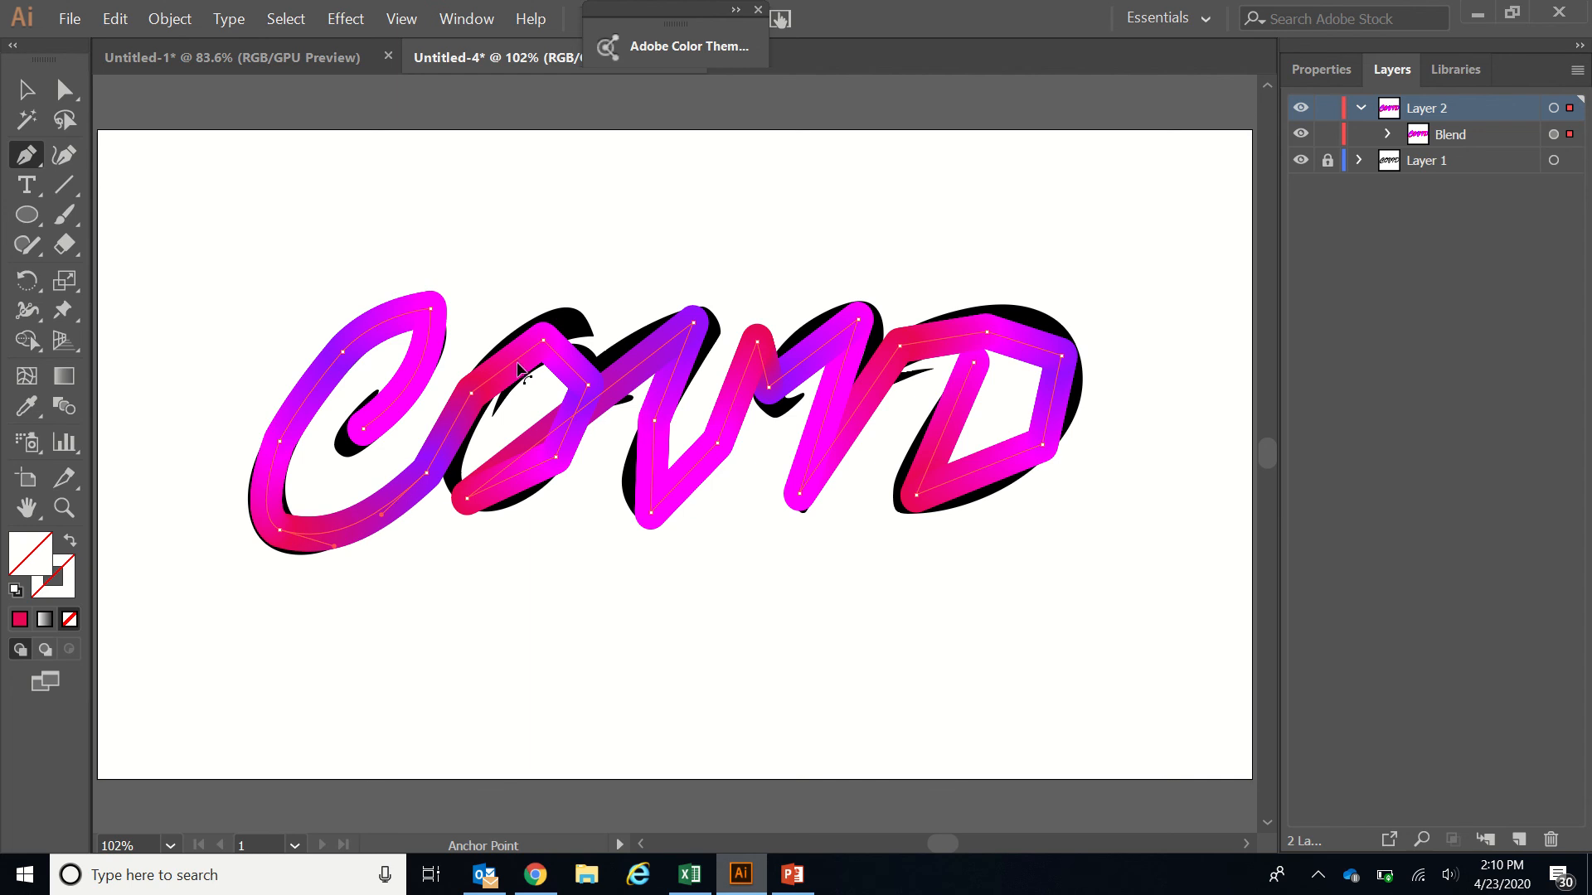
drag(518, 368, 520, 346)
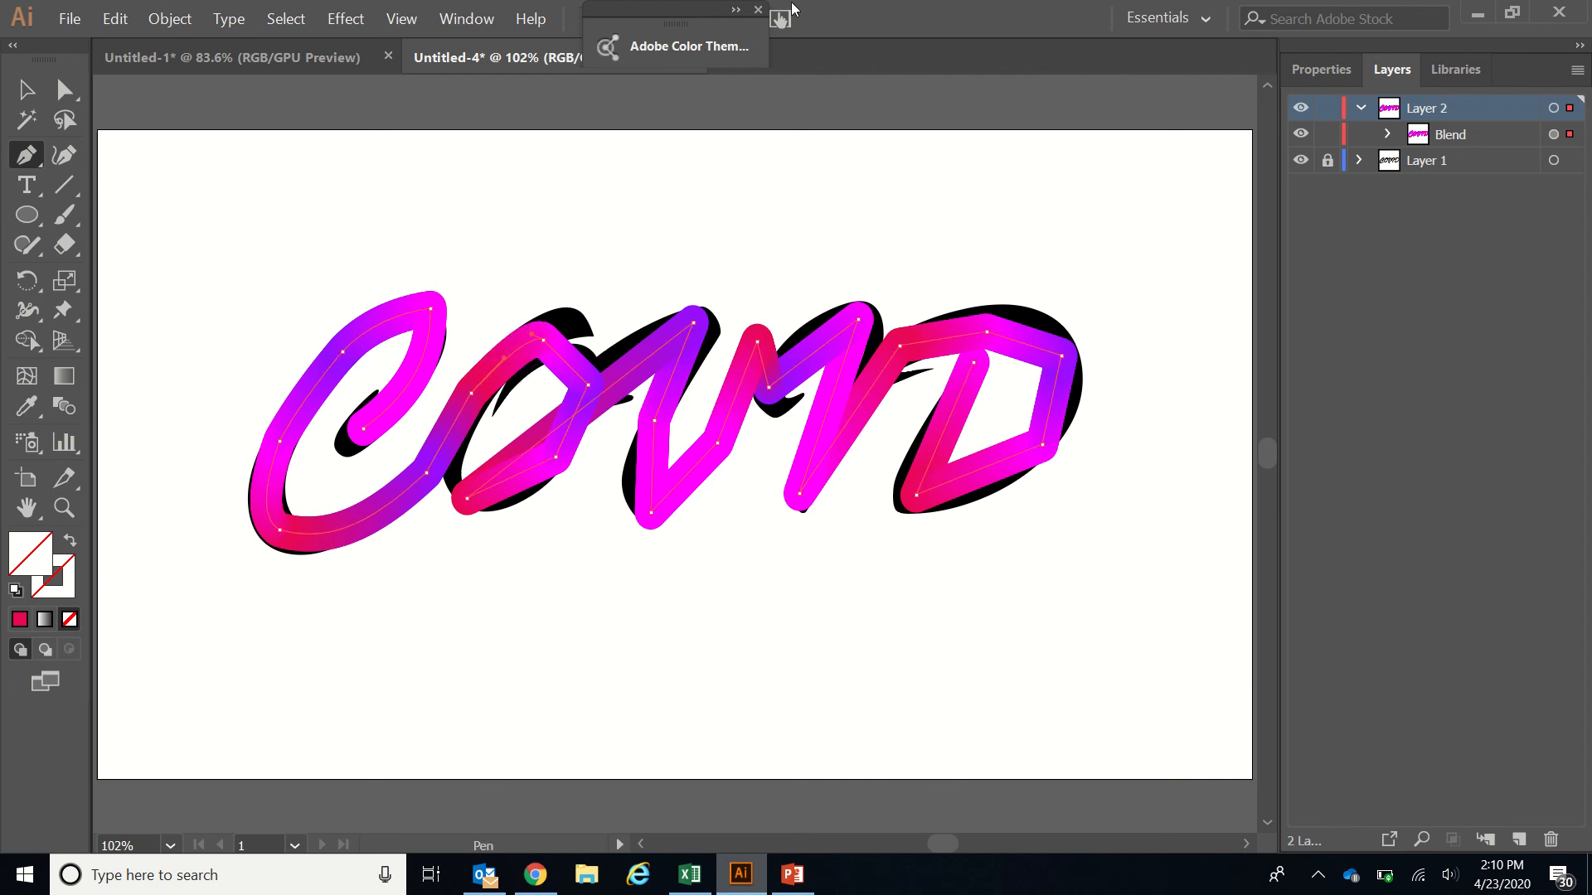
click(656, 39)
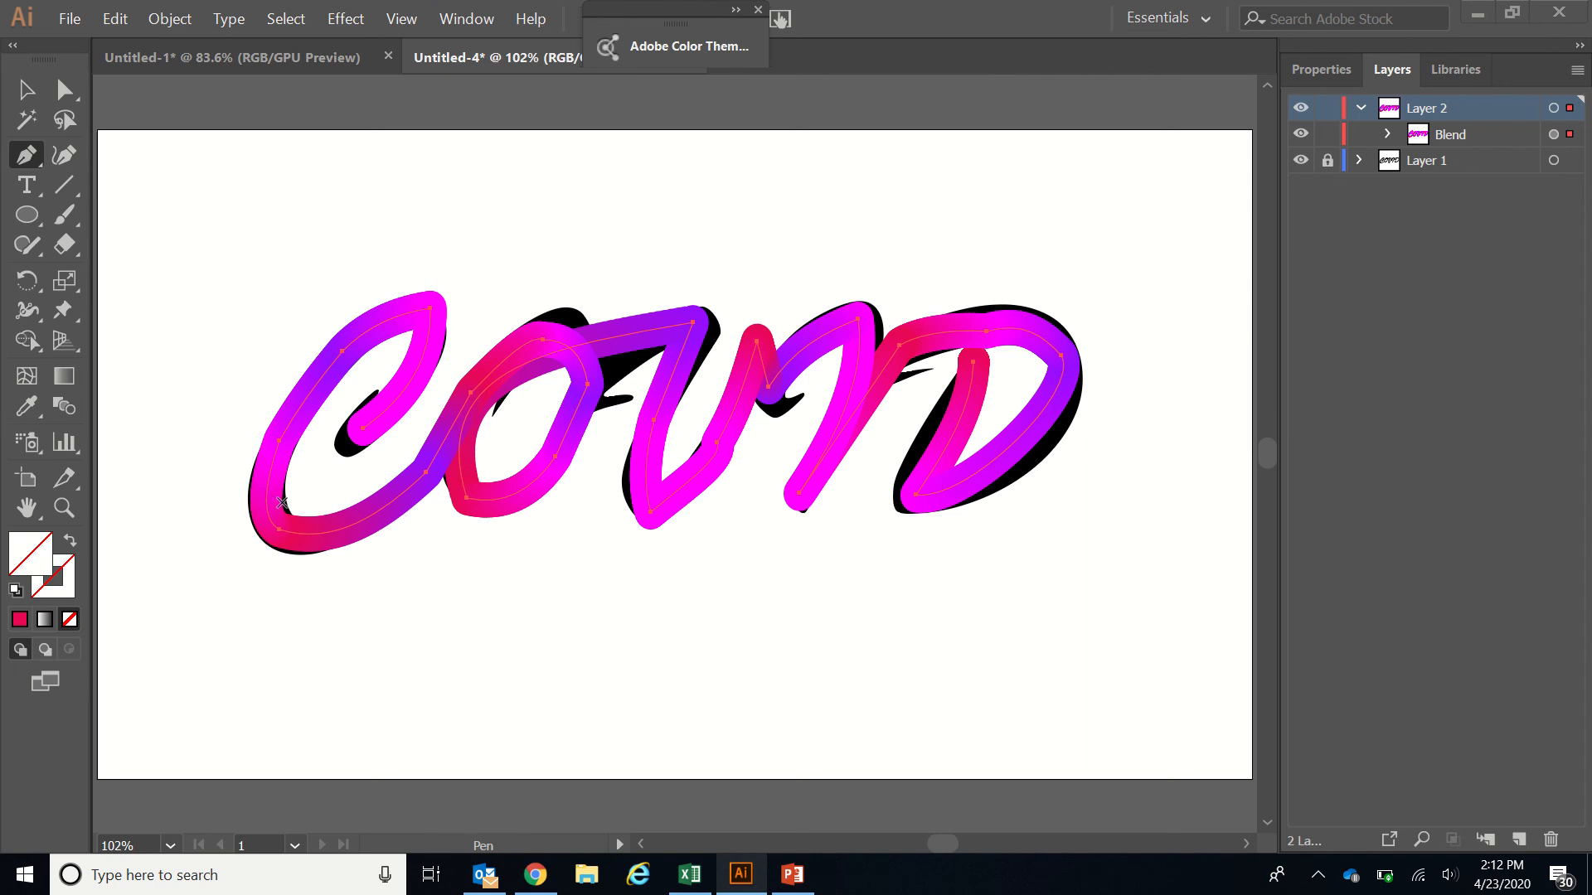
click(711, 443)
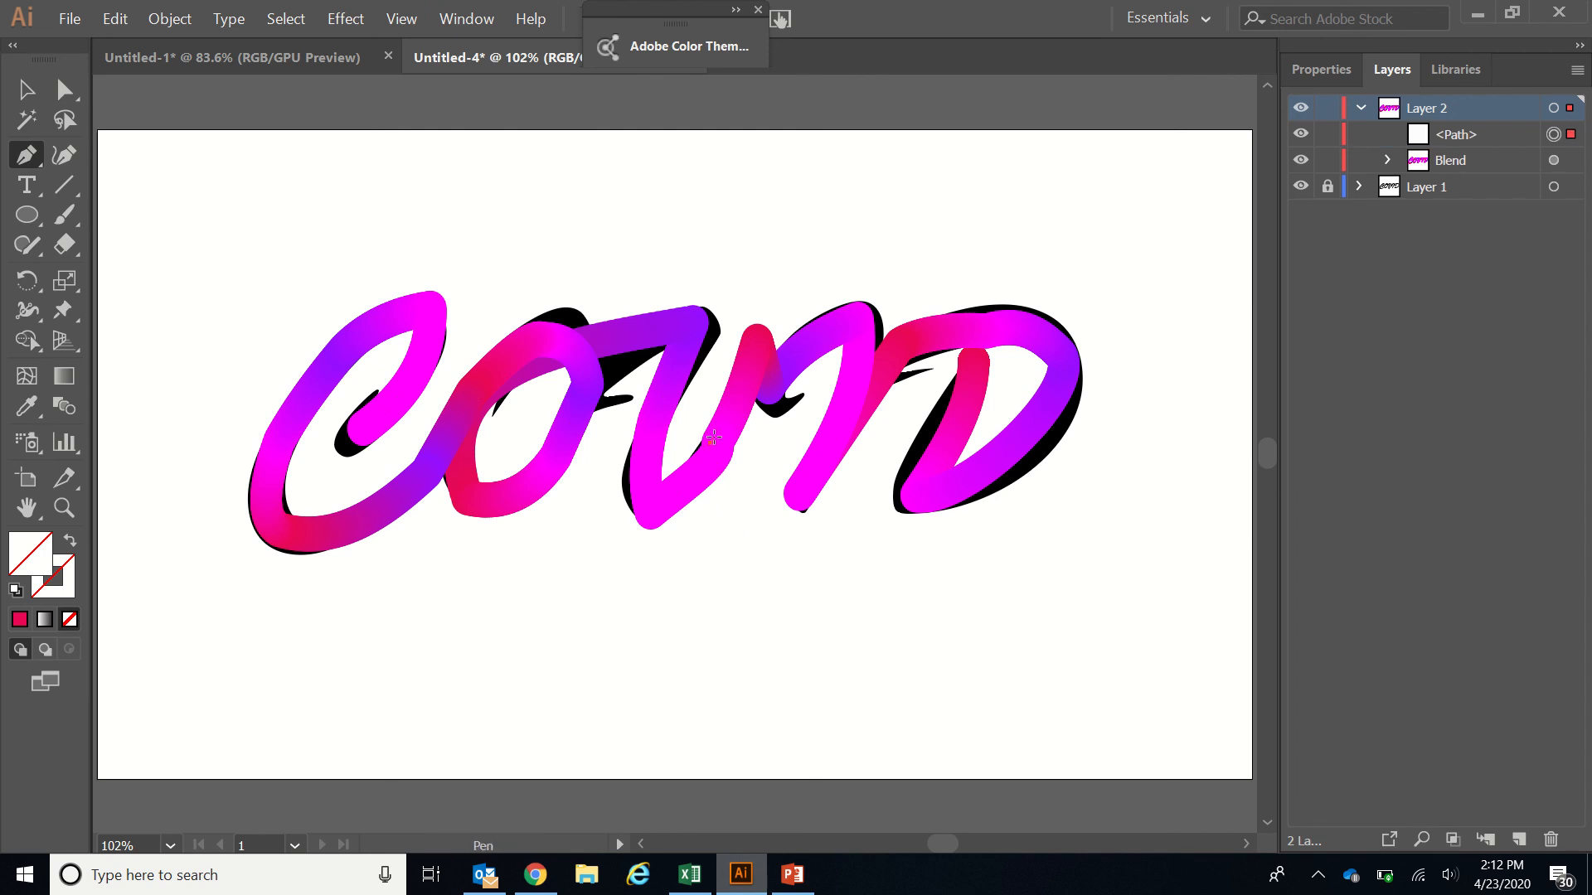
key(ctrl+z)
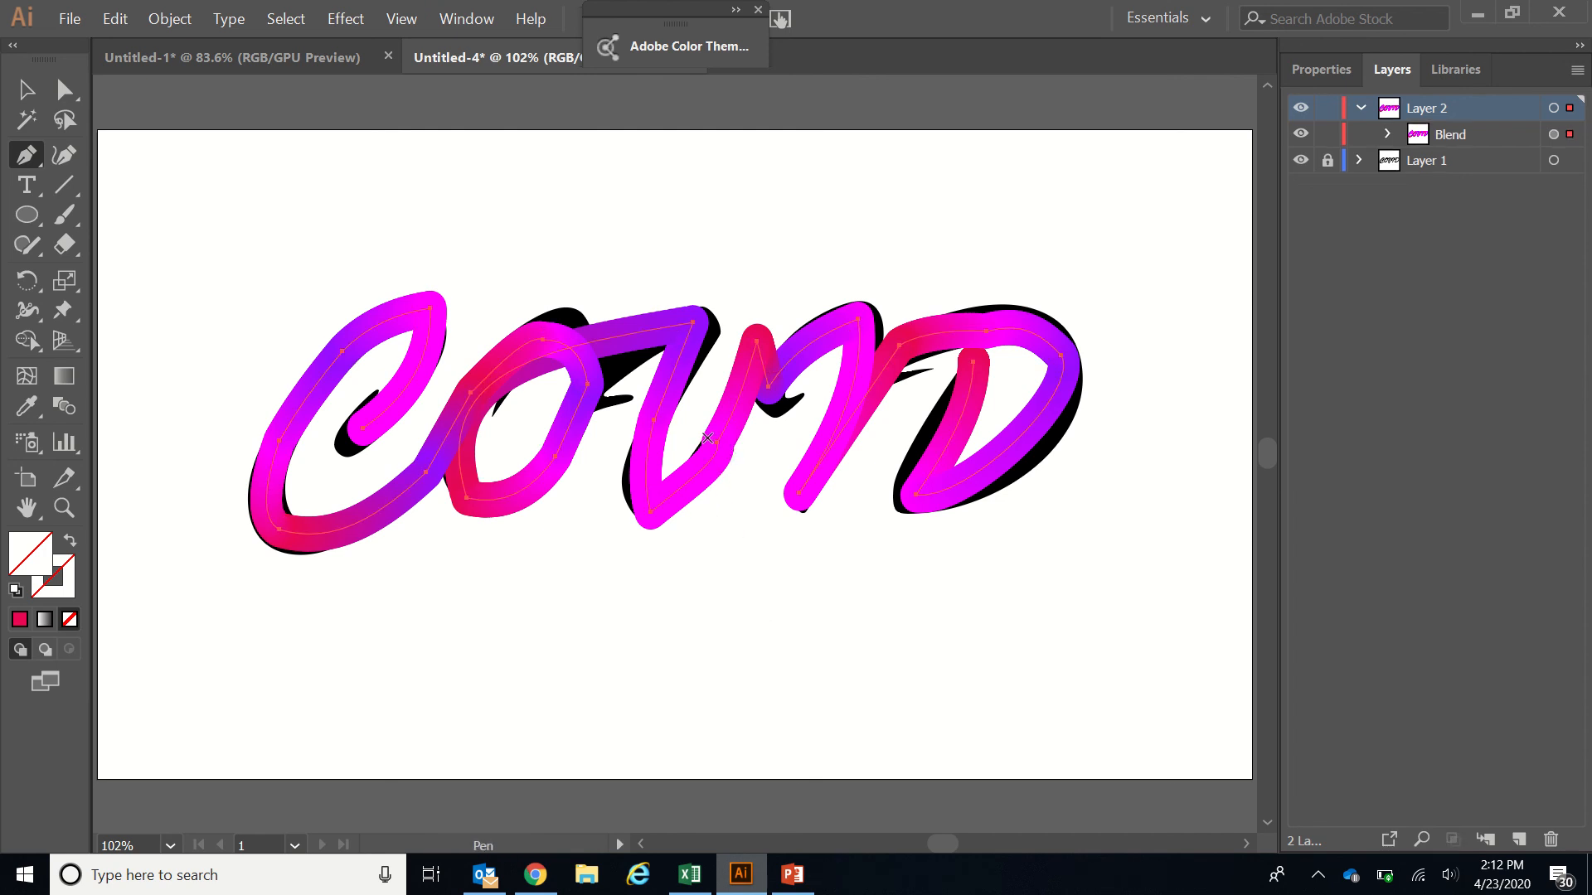
click(713, 442)
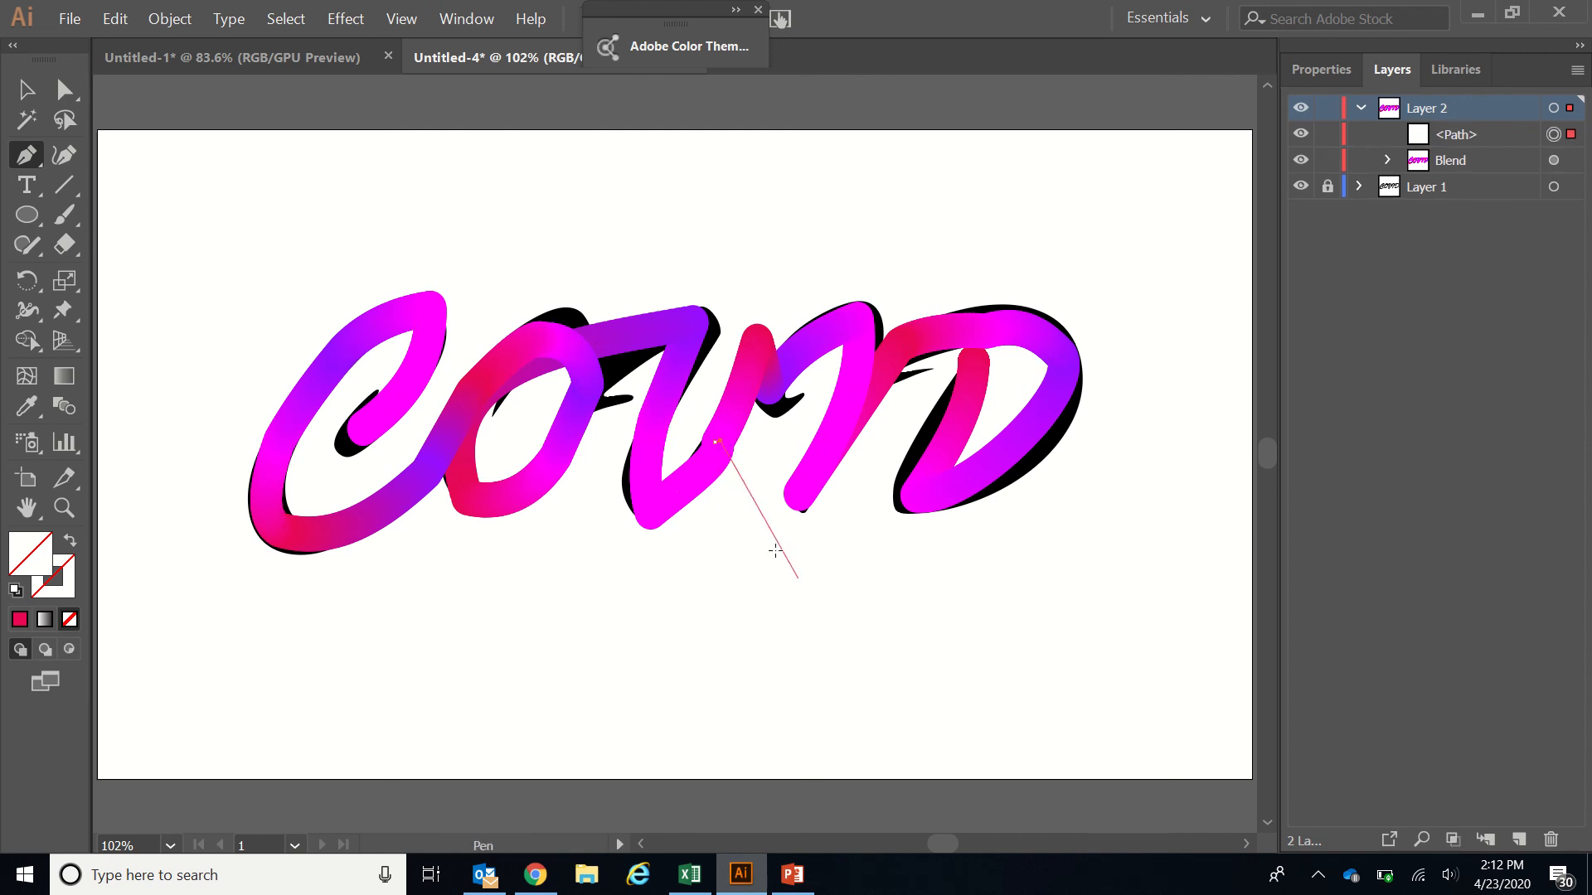
key(ctrl+z)
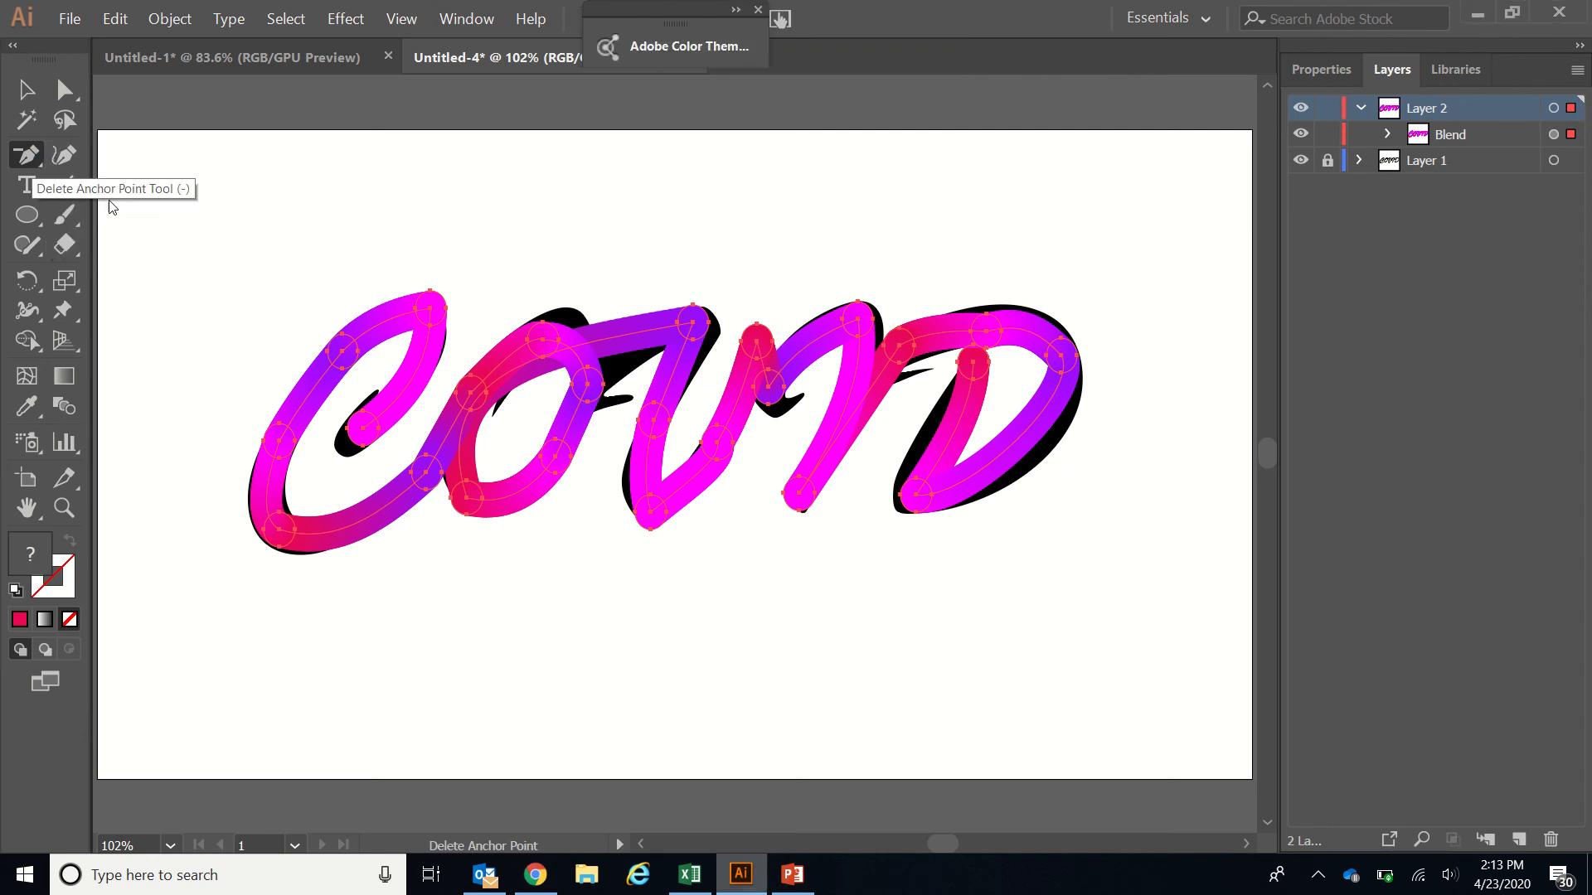
Remove the spine's anchor point on the right-hand stroke of the letter V with the Delete Anchor Point tool
drag(26, 163, 157, 216)
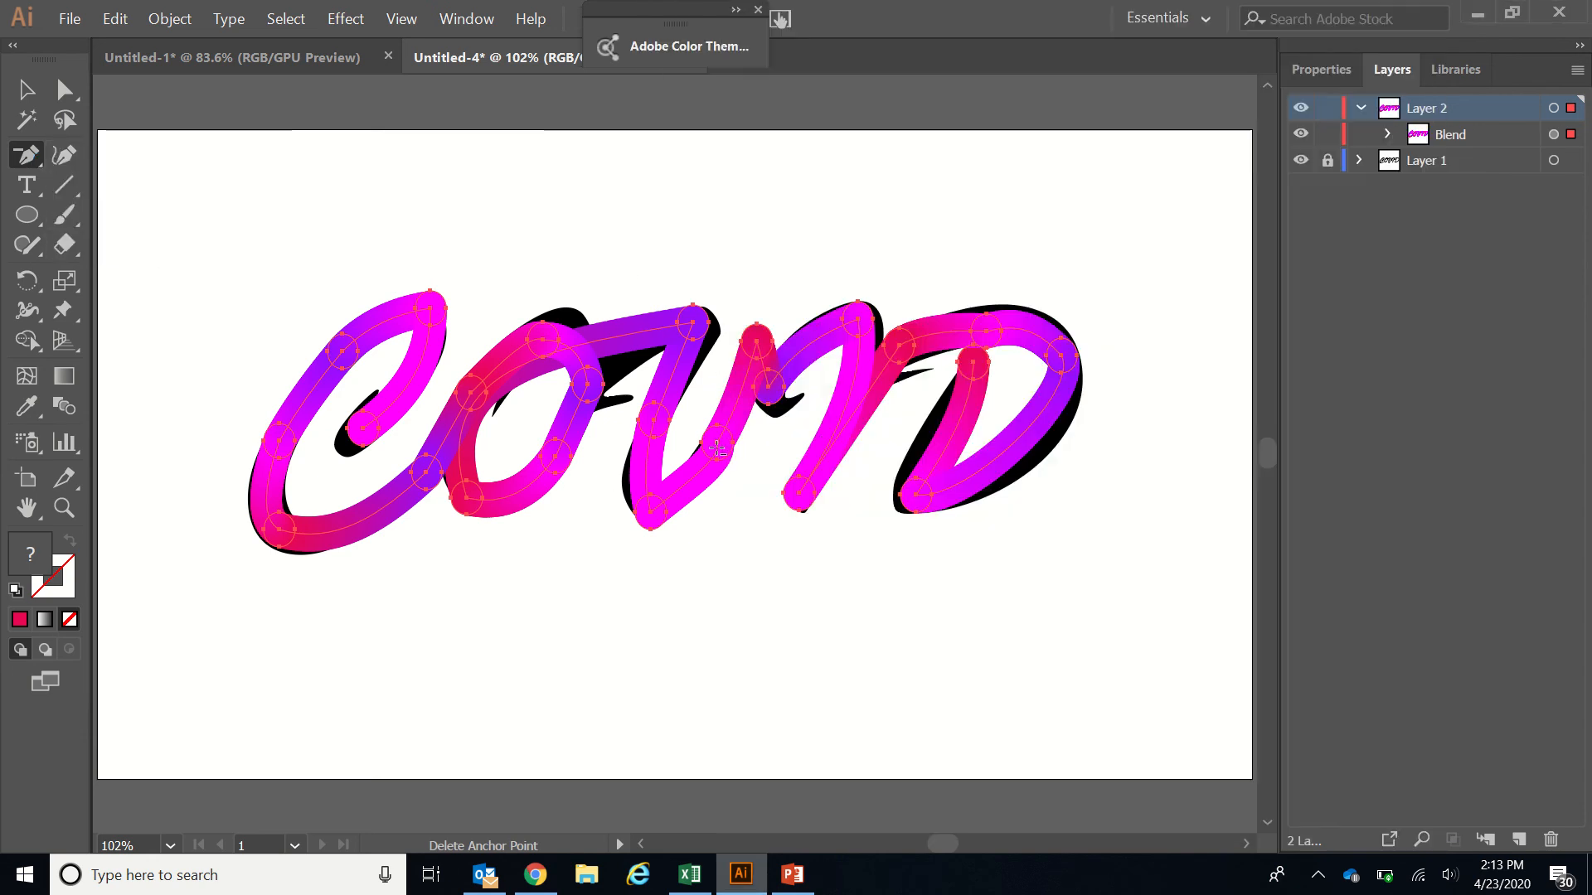
click(718, 446)
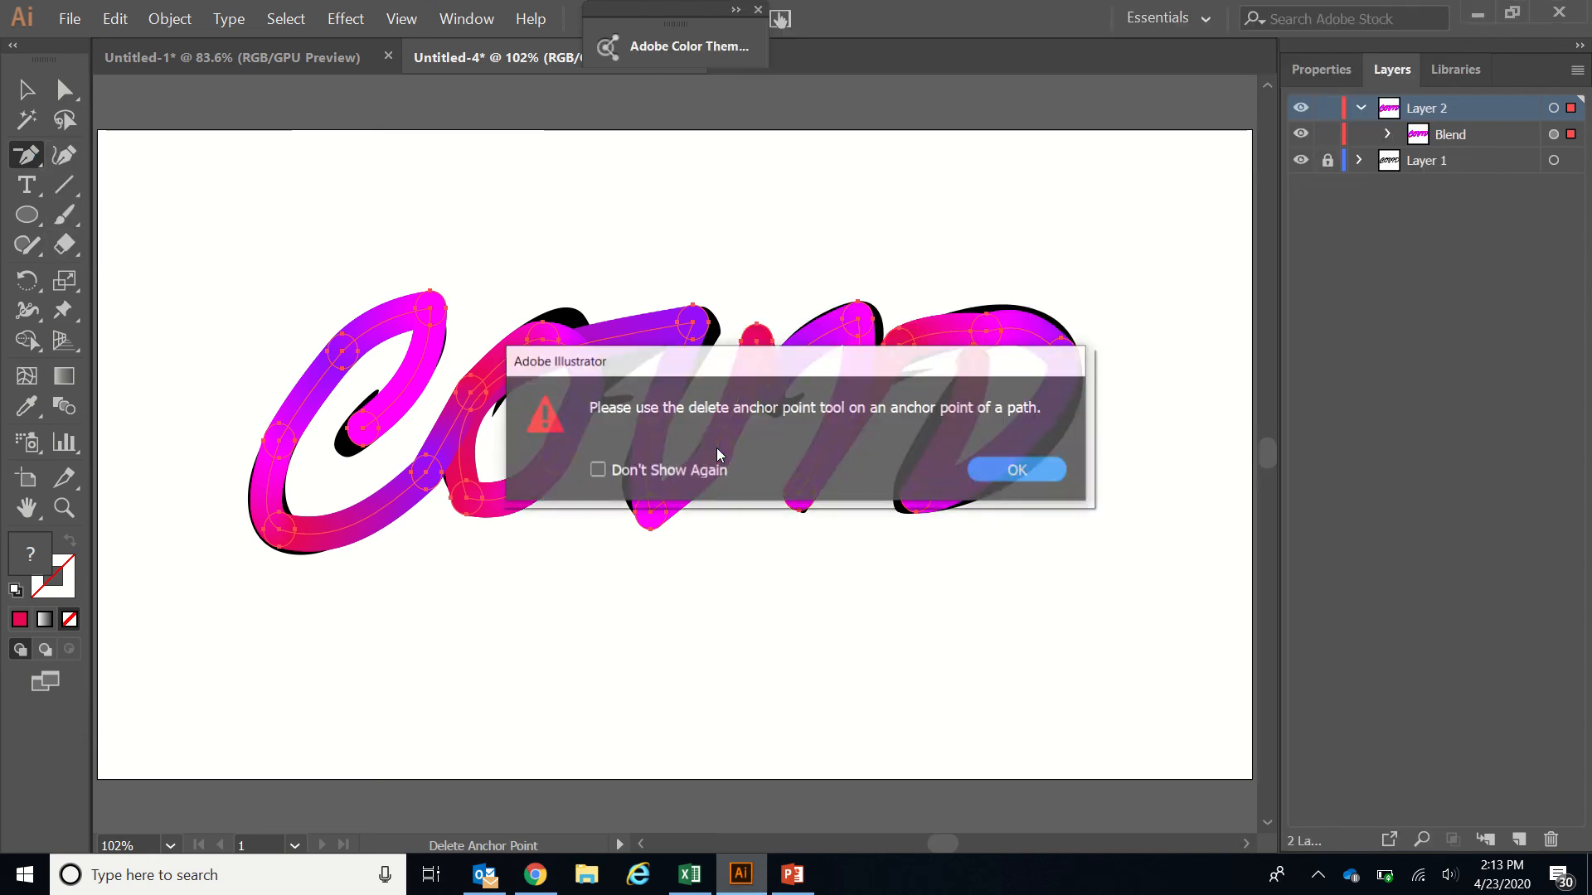
click(1005, 469)
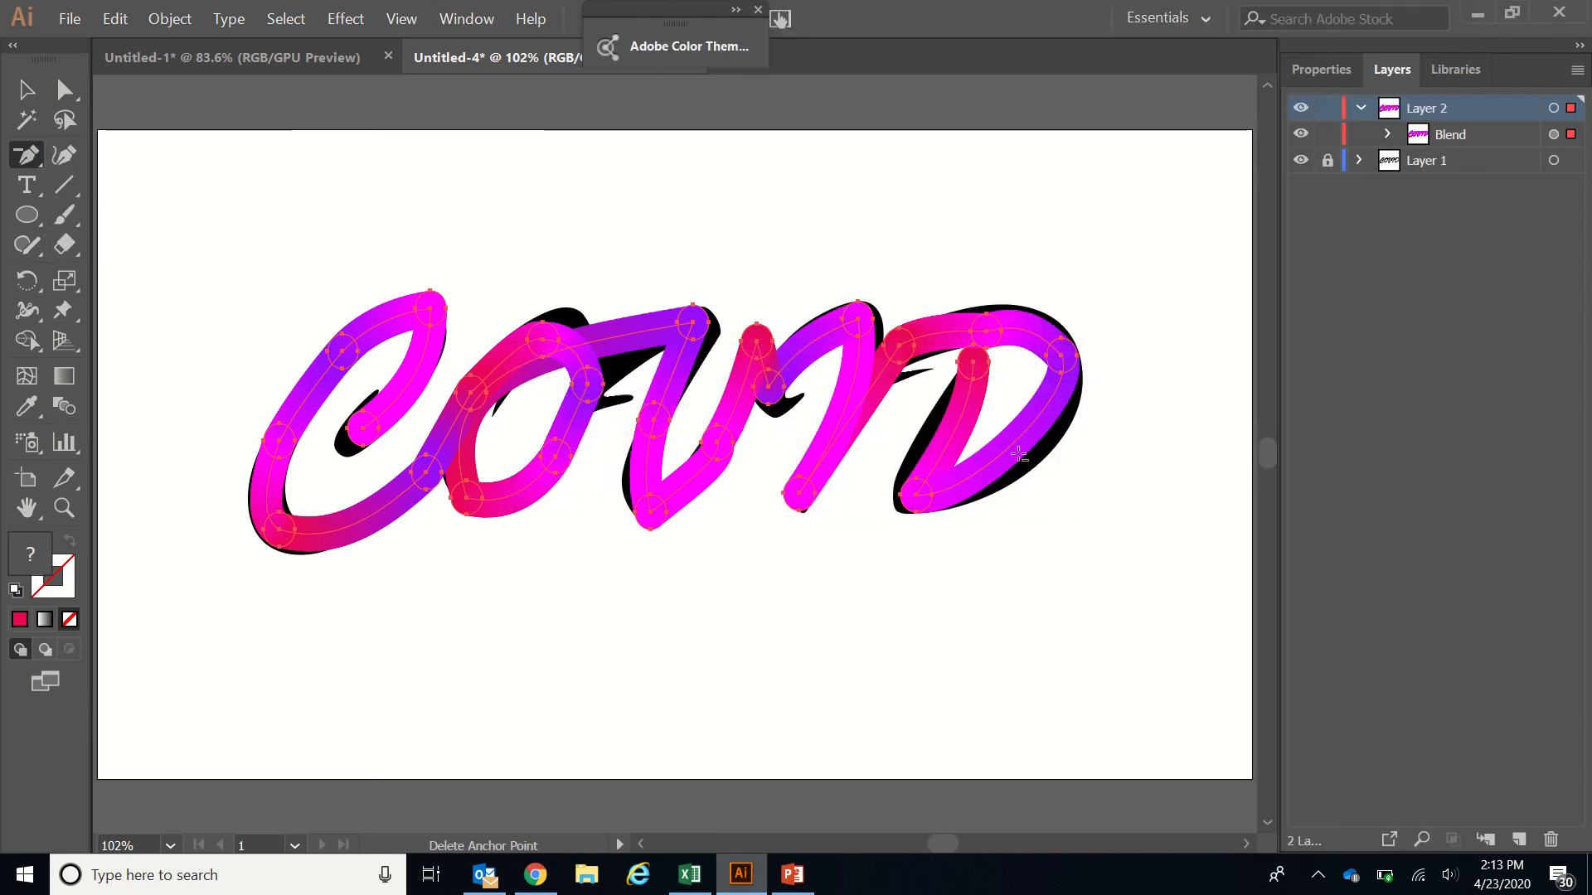
click(717, 444)
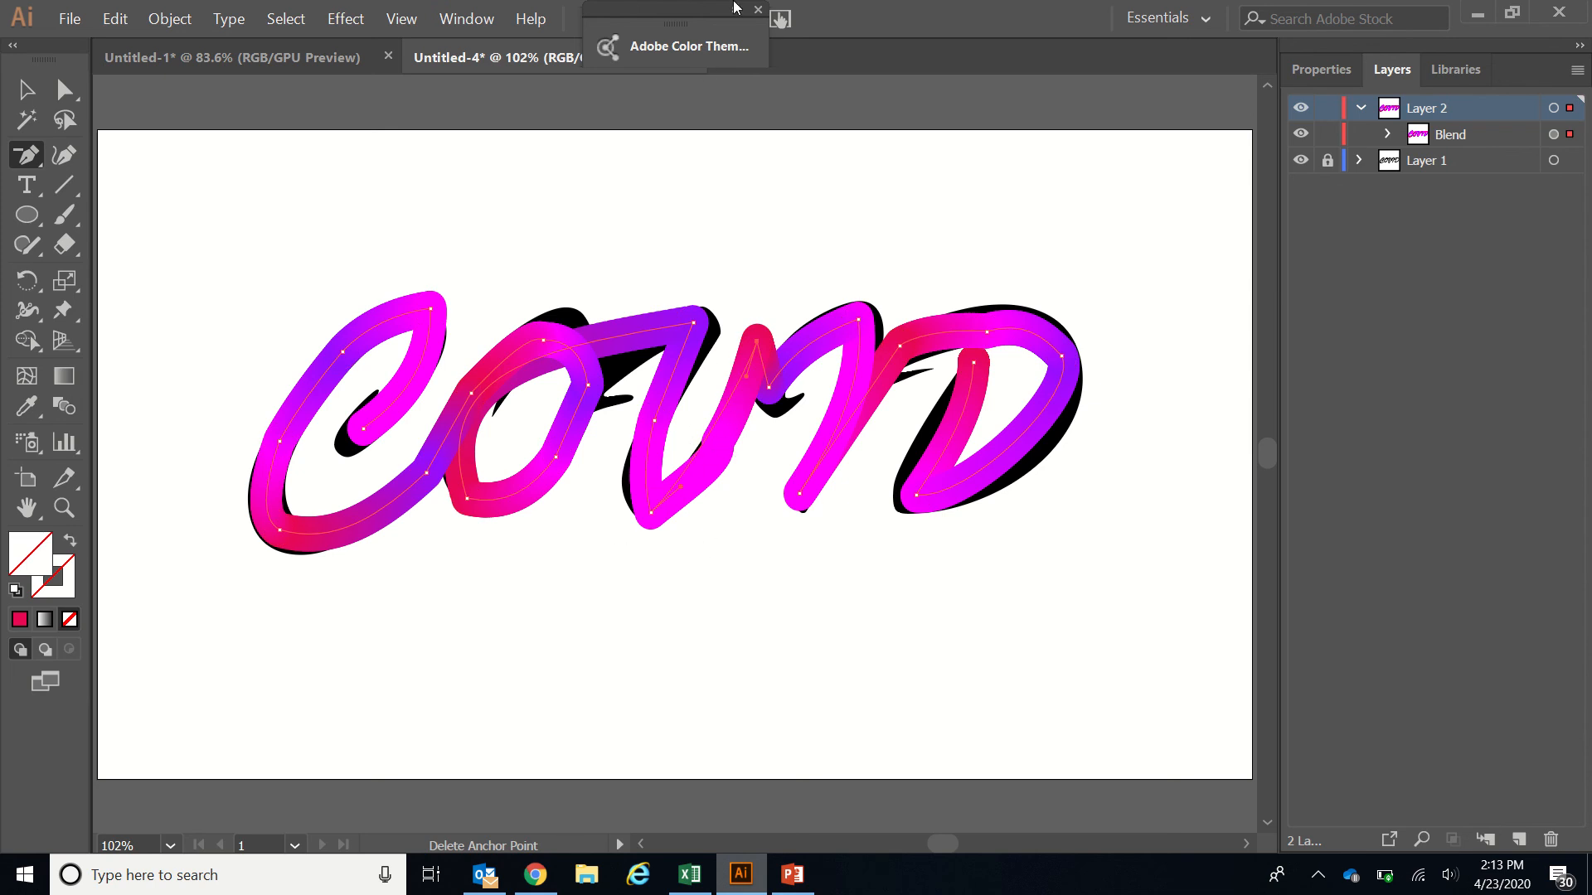
Hide Layer 1 with the script text and select the blended lettering using the Selection tool
click(1304, 158)
click(25, 88)
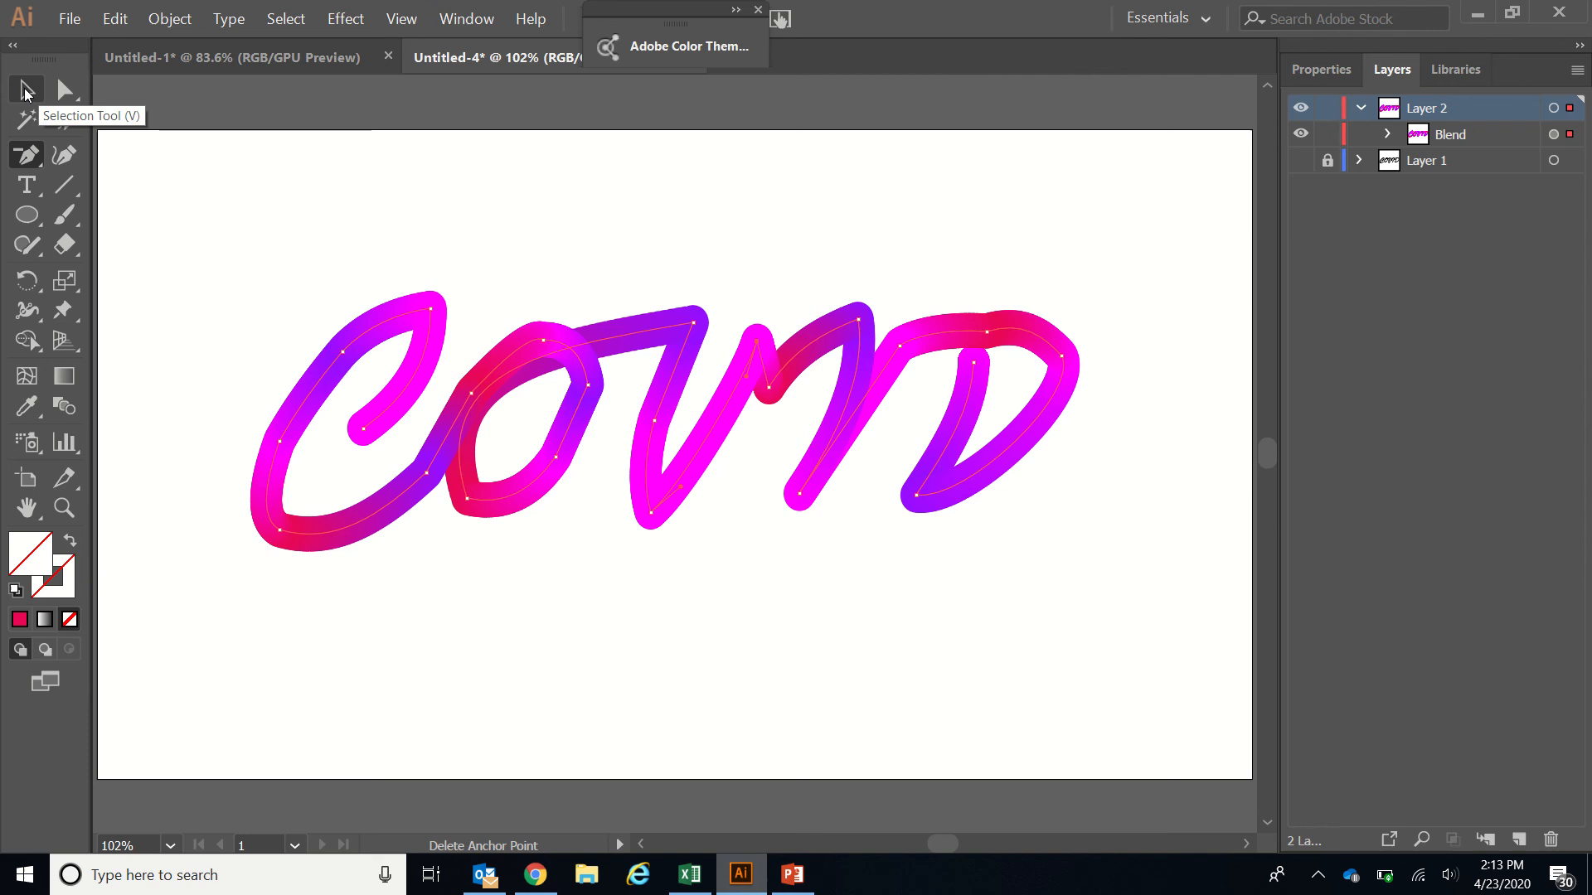
click(1057, 237)
drag(764, 396, 768, 398)
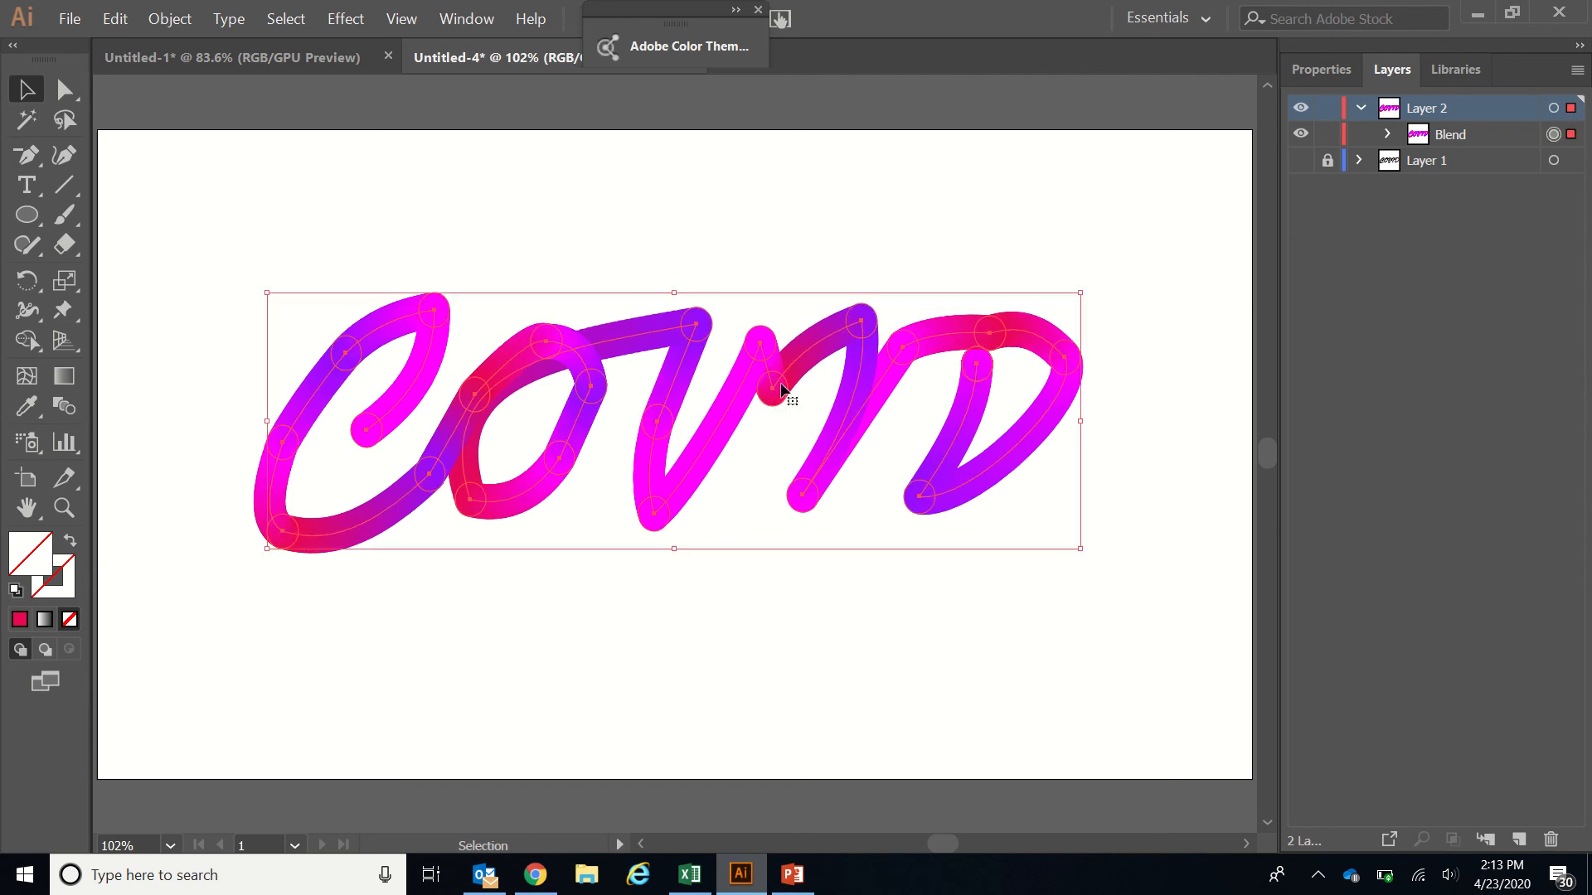
click(298, 51)
click(527, 64)
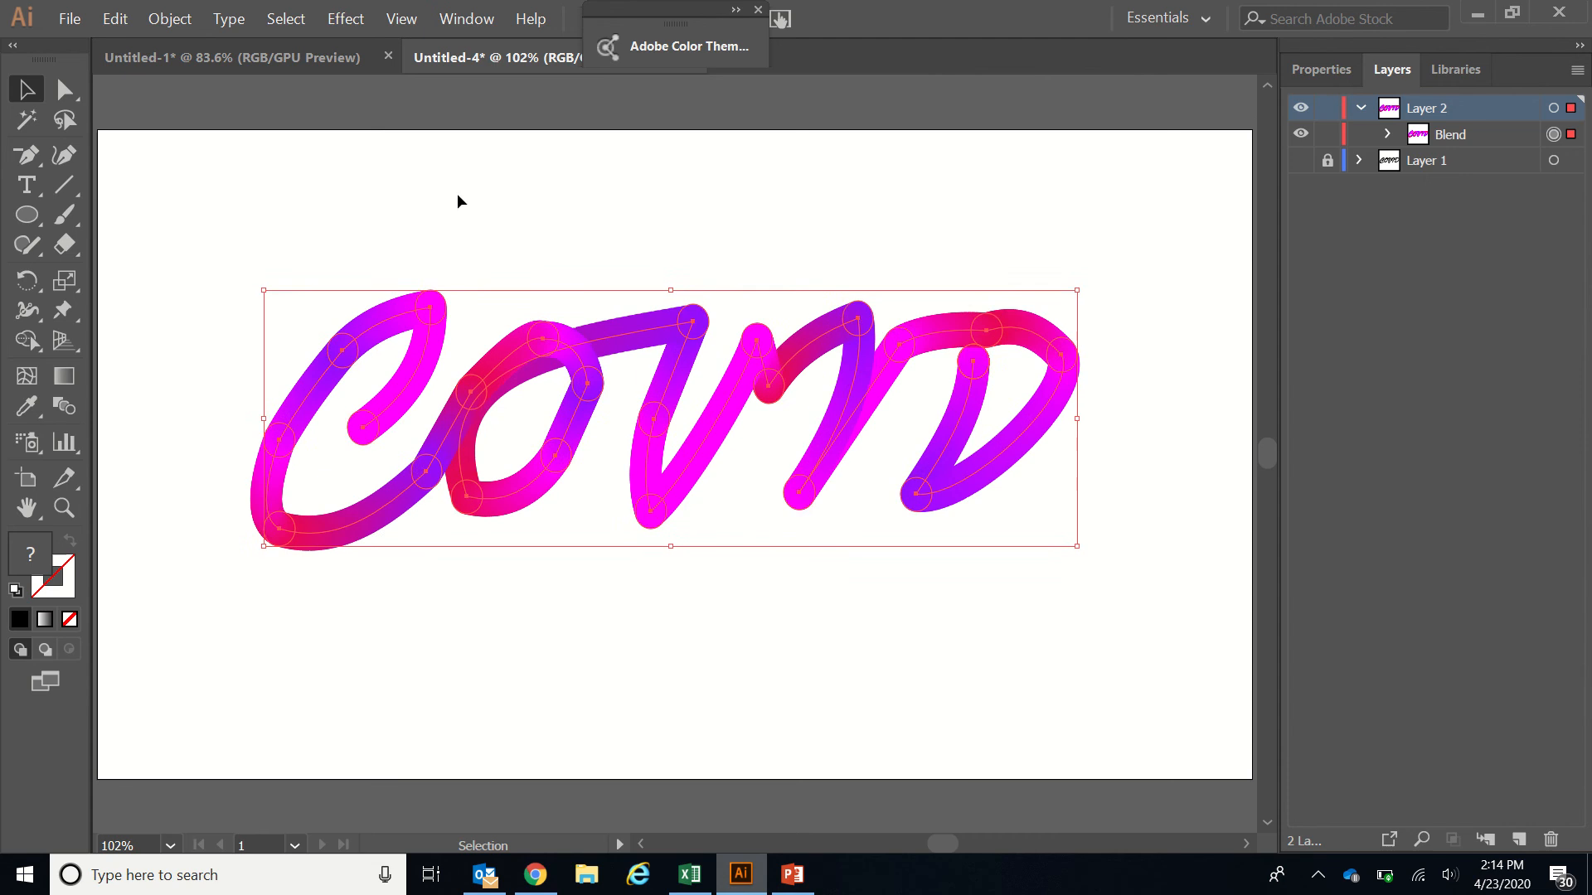
click(456, 194)
click(430, 471)
Open the Blend Options for the lettering, set the spacing to Smooth Color and turn on the preview
double_click(71, 414)
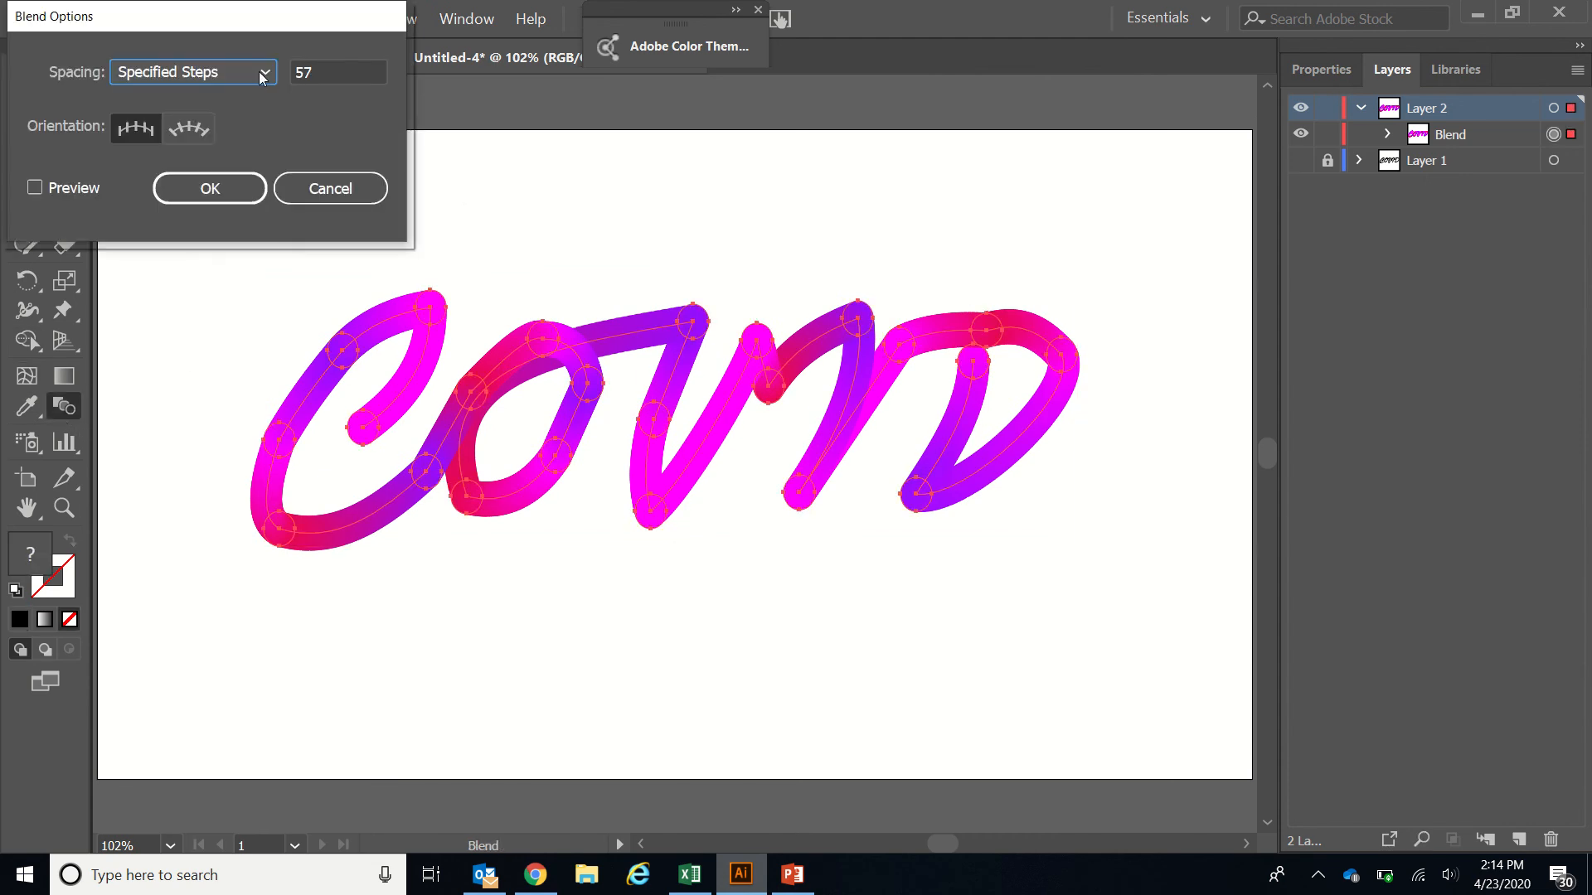
click(262, 75)
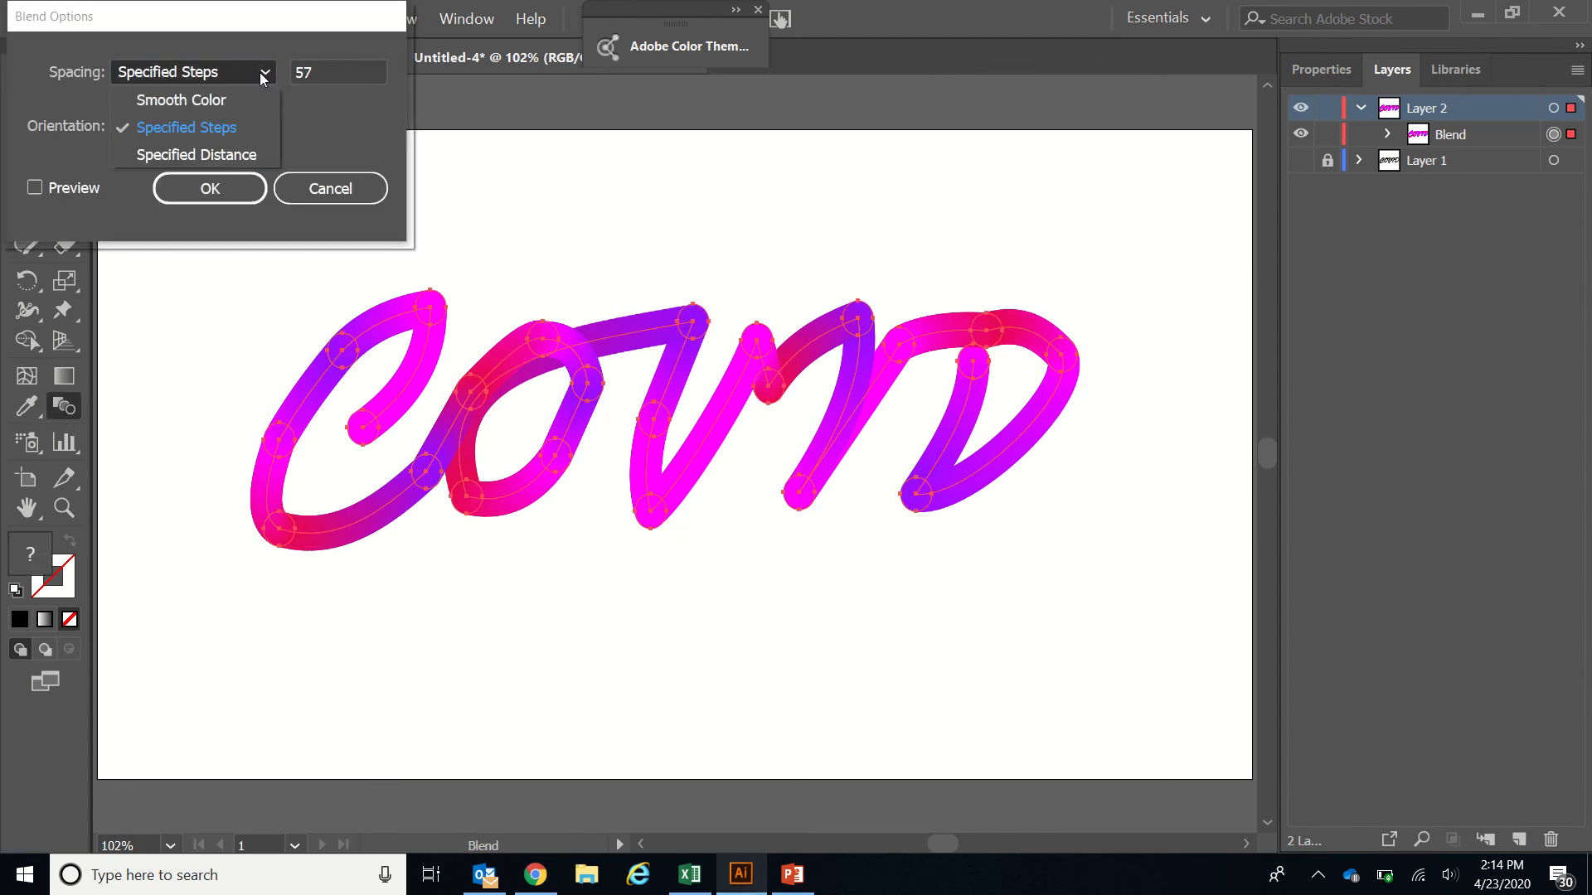
click(214, 101)
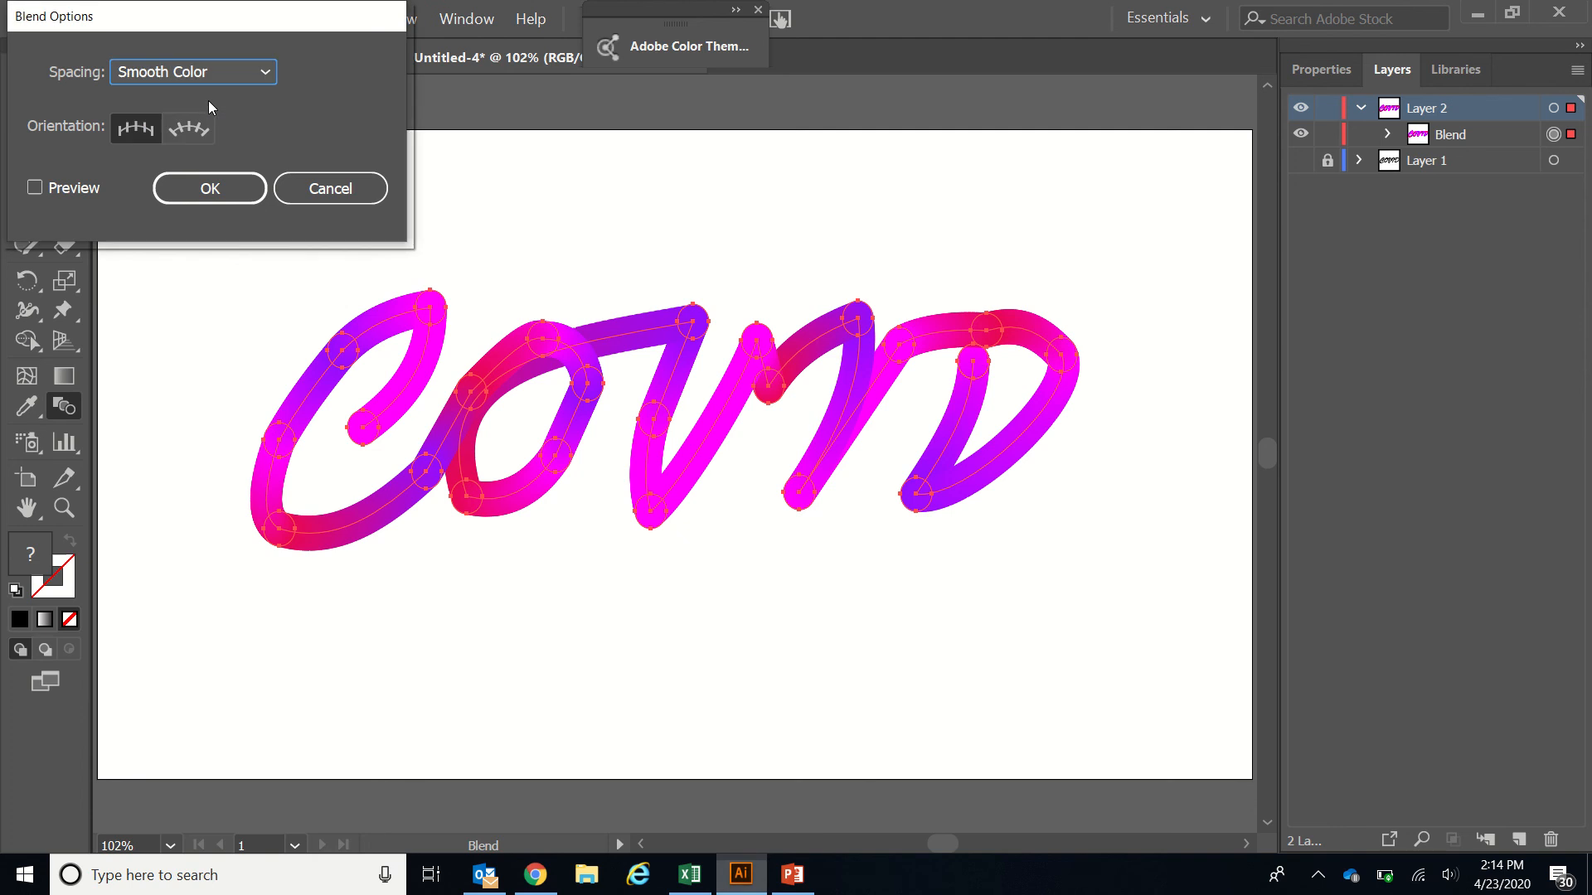
click(52, 191)
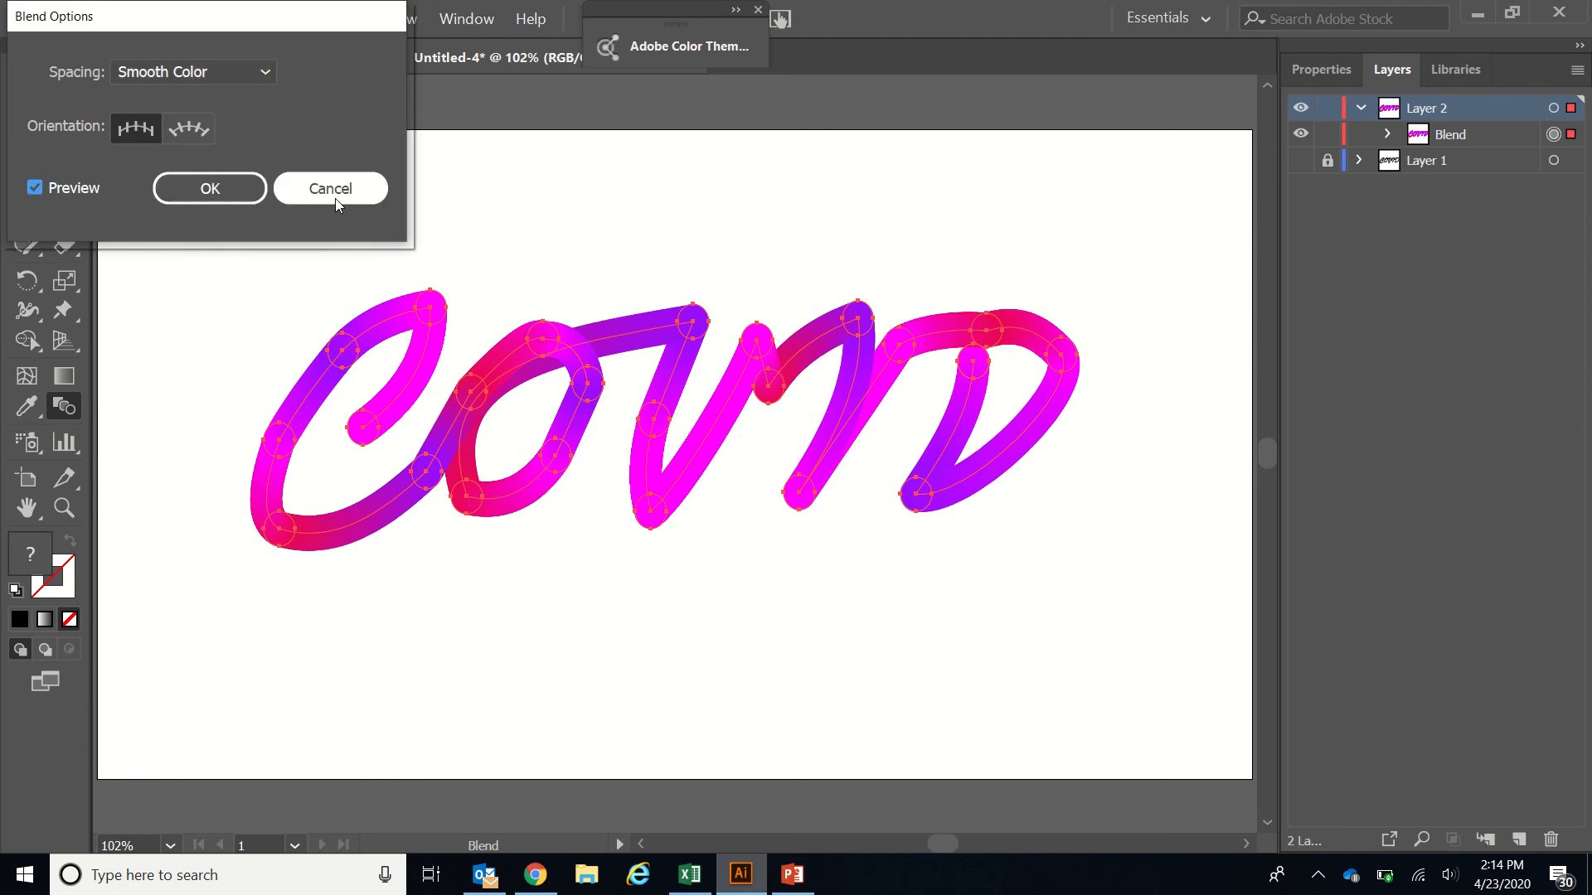
Try spacing the blend by a Specified Distance of 4 pt
click(203, 131)
click(246, 75)
click(234, 155)
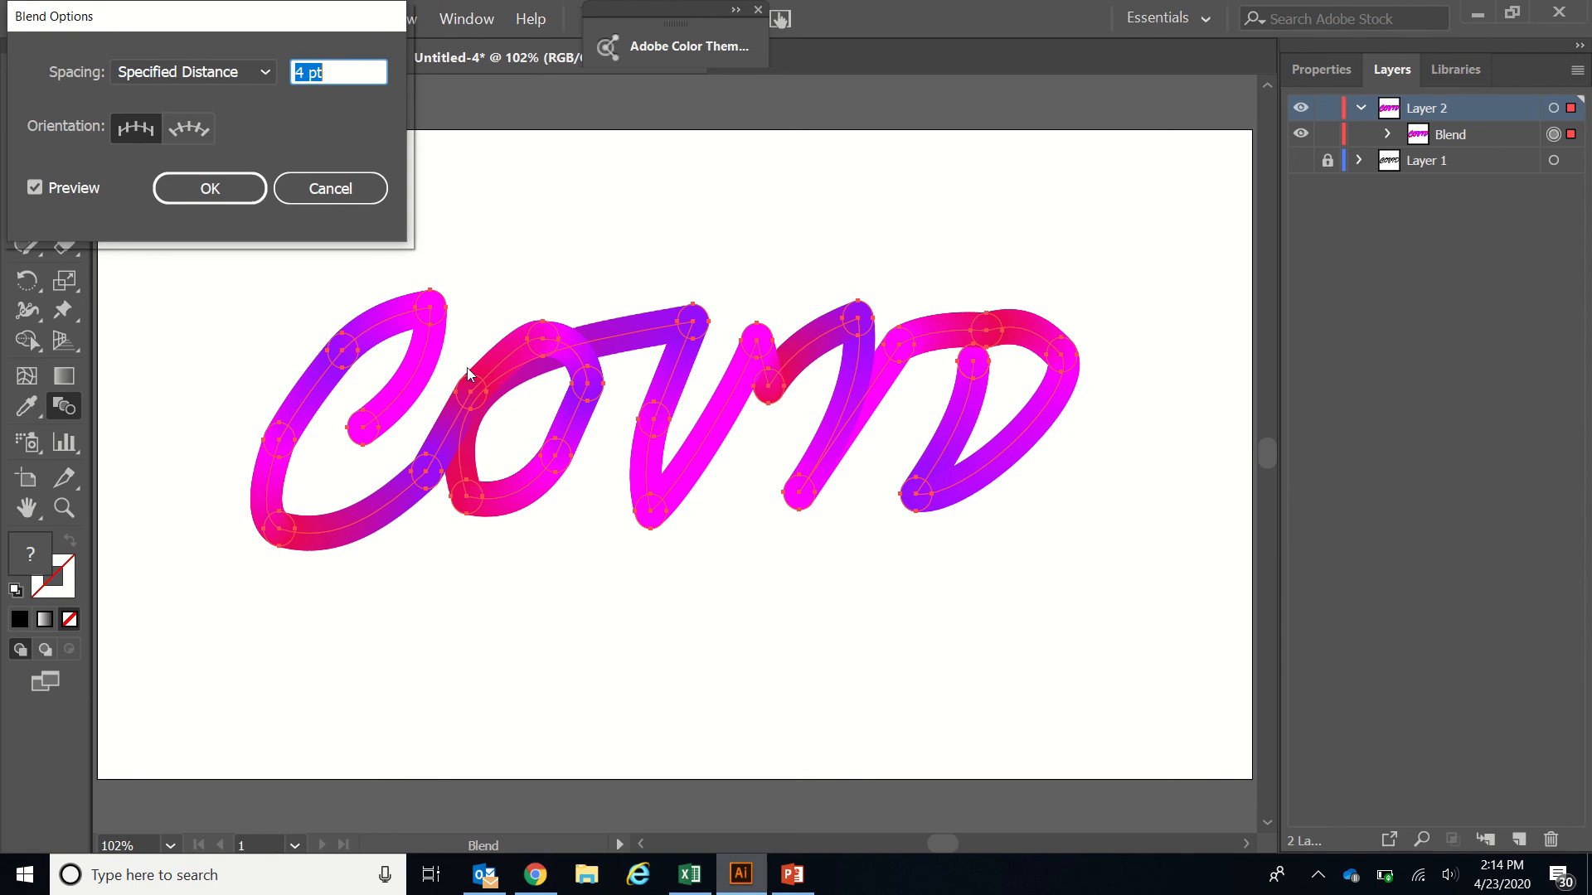
click(188, 201)
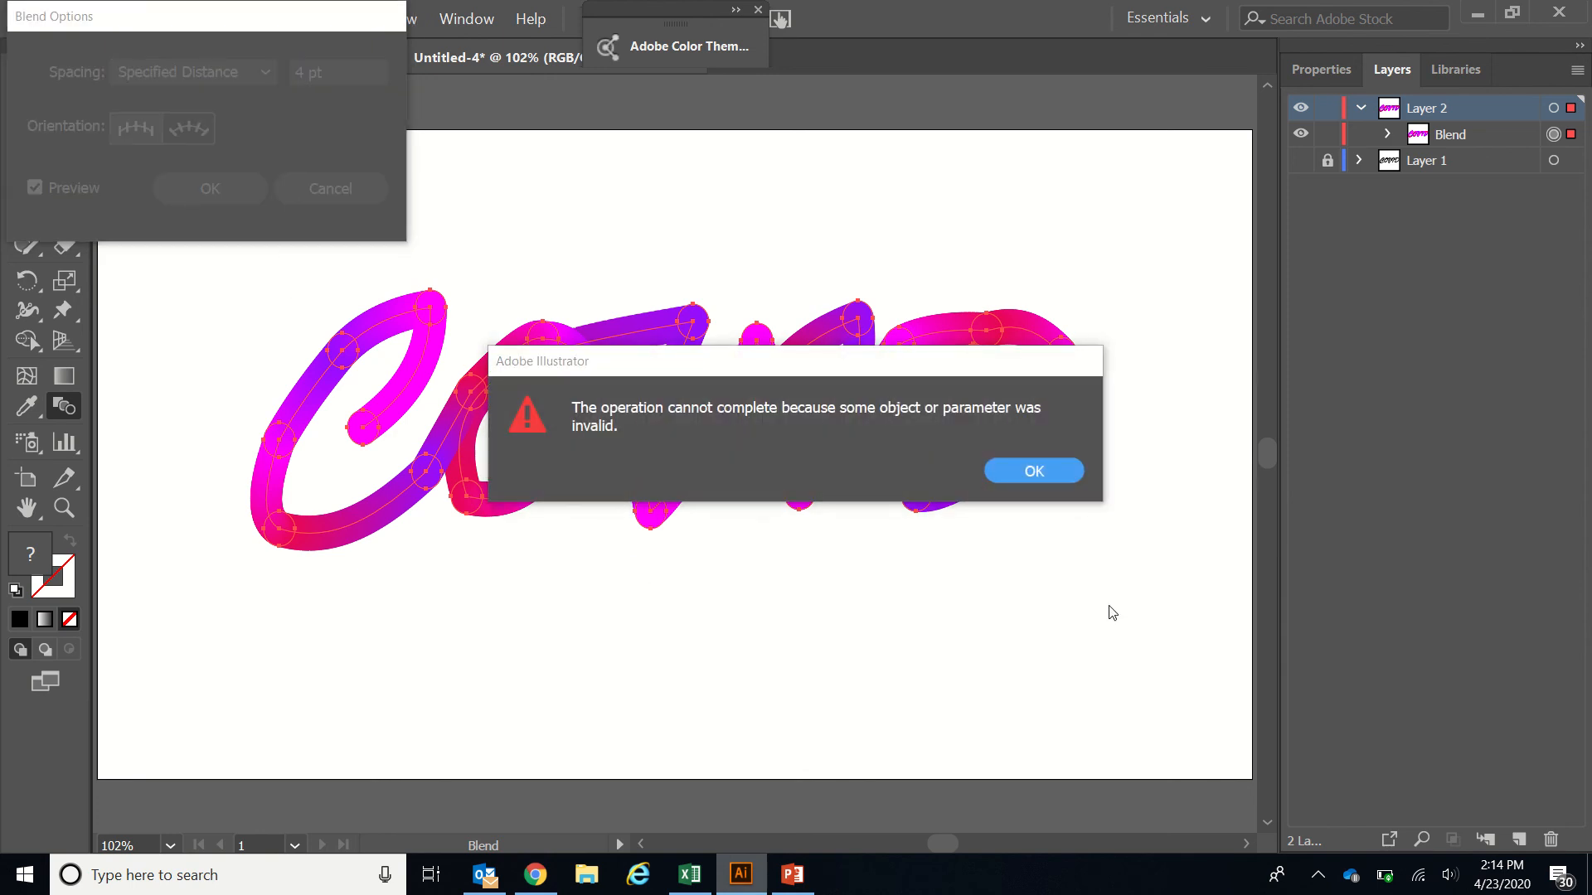
click(1030, 470)
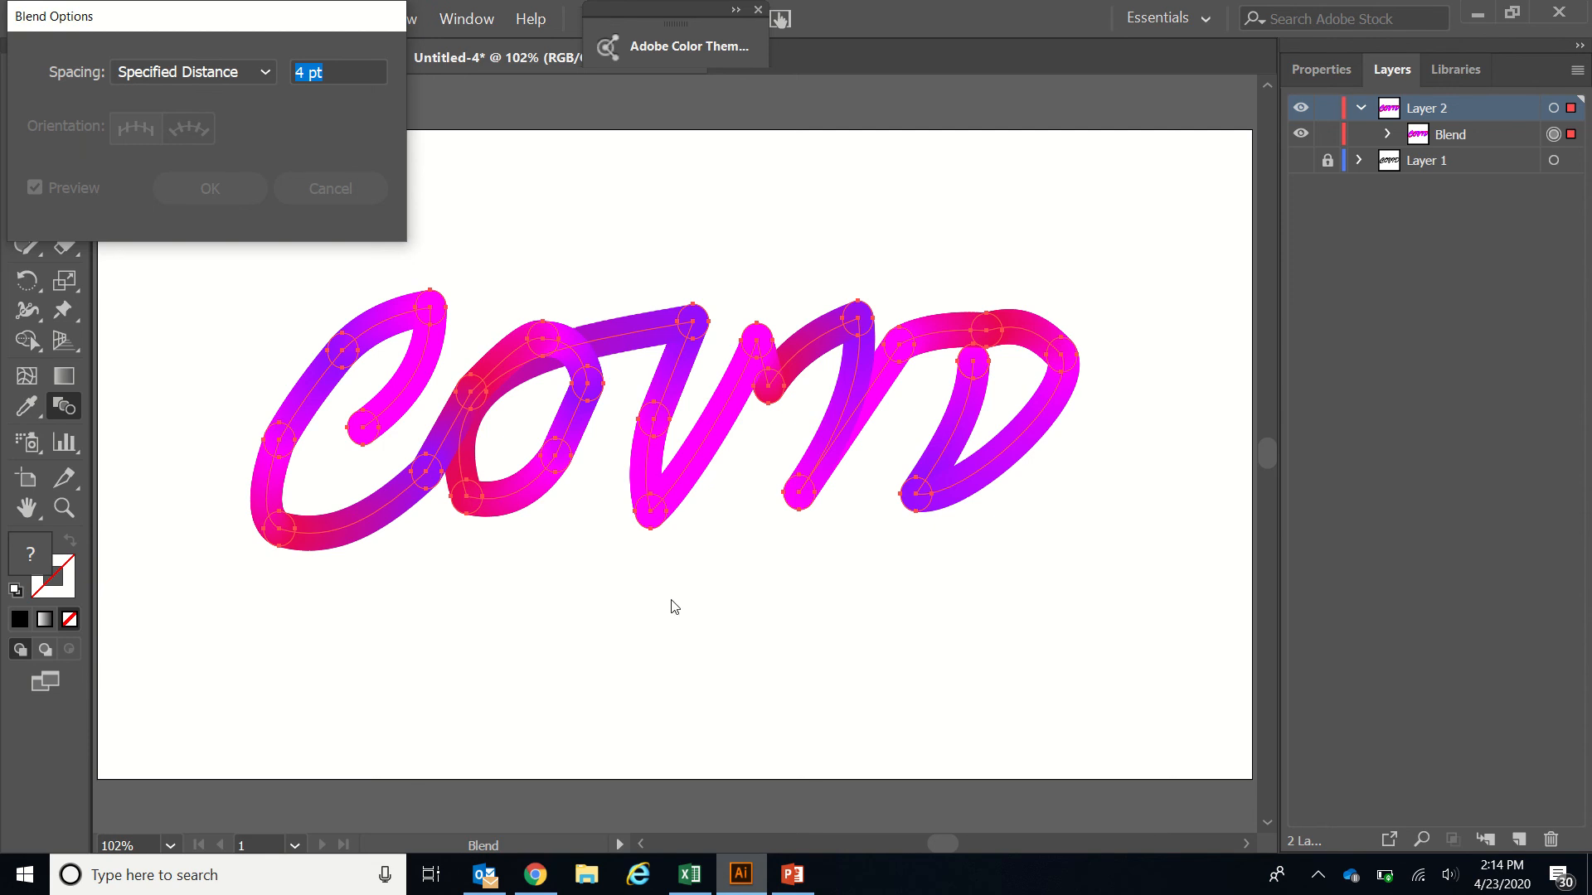
Set the blend spacing back to Smooth Color and apply the blend options
click(267, 76)
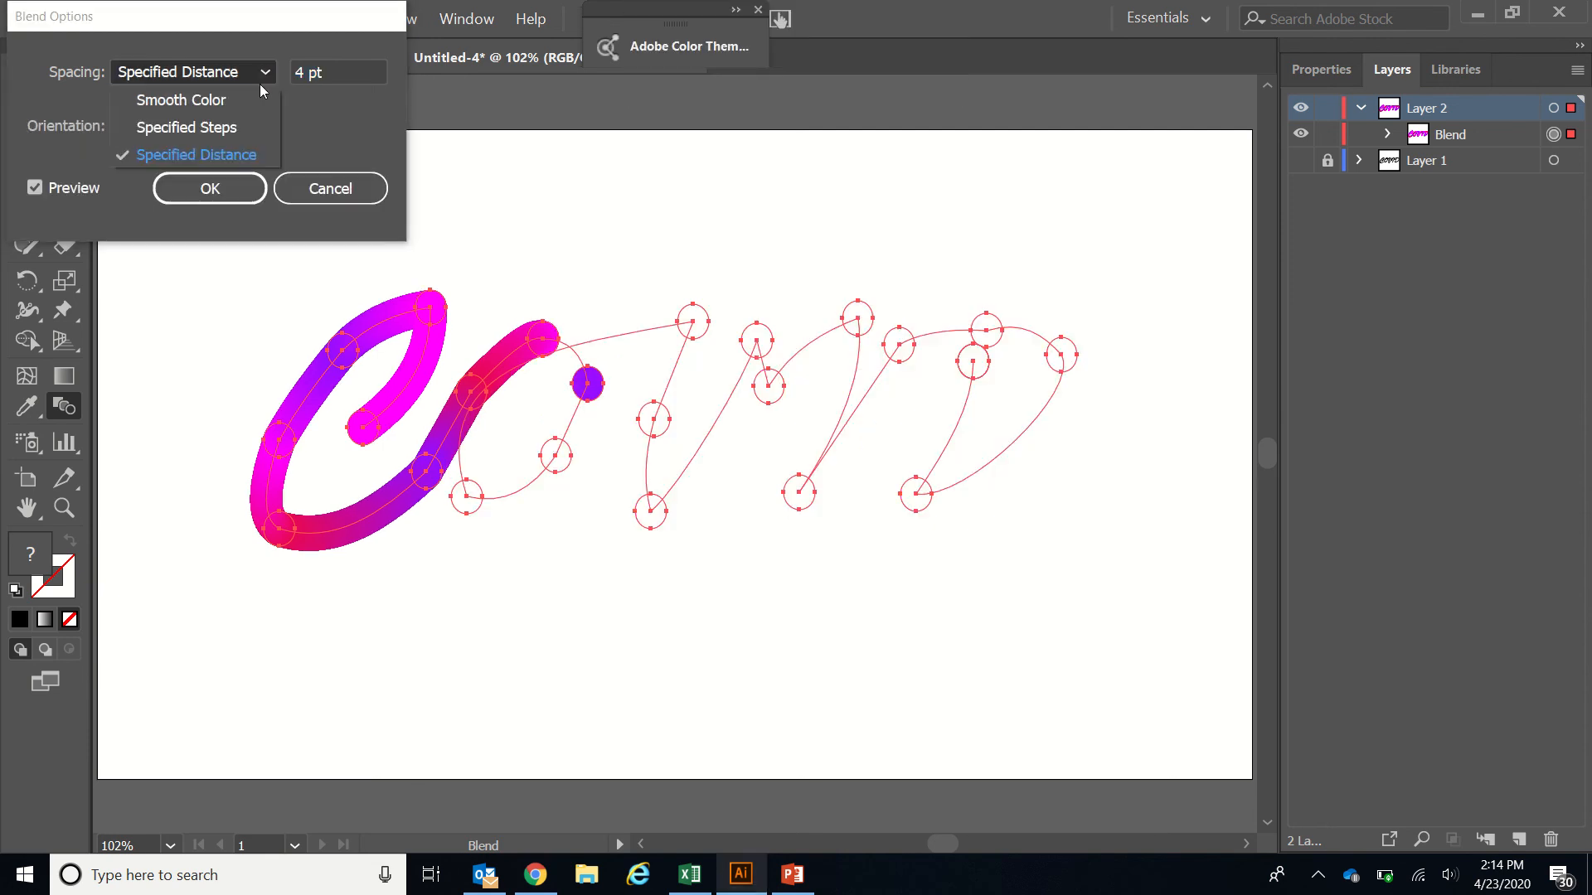
click(197, 102)
click(225, 83)
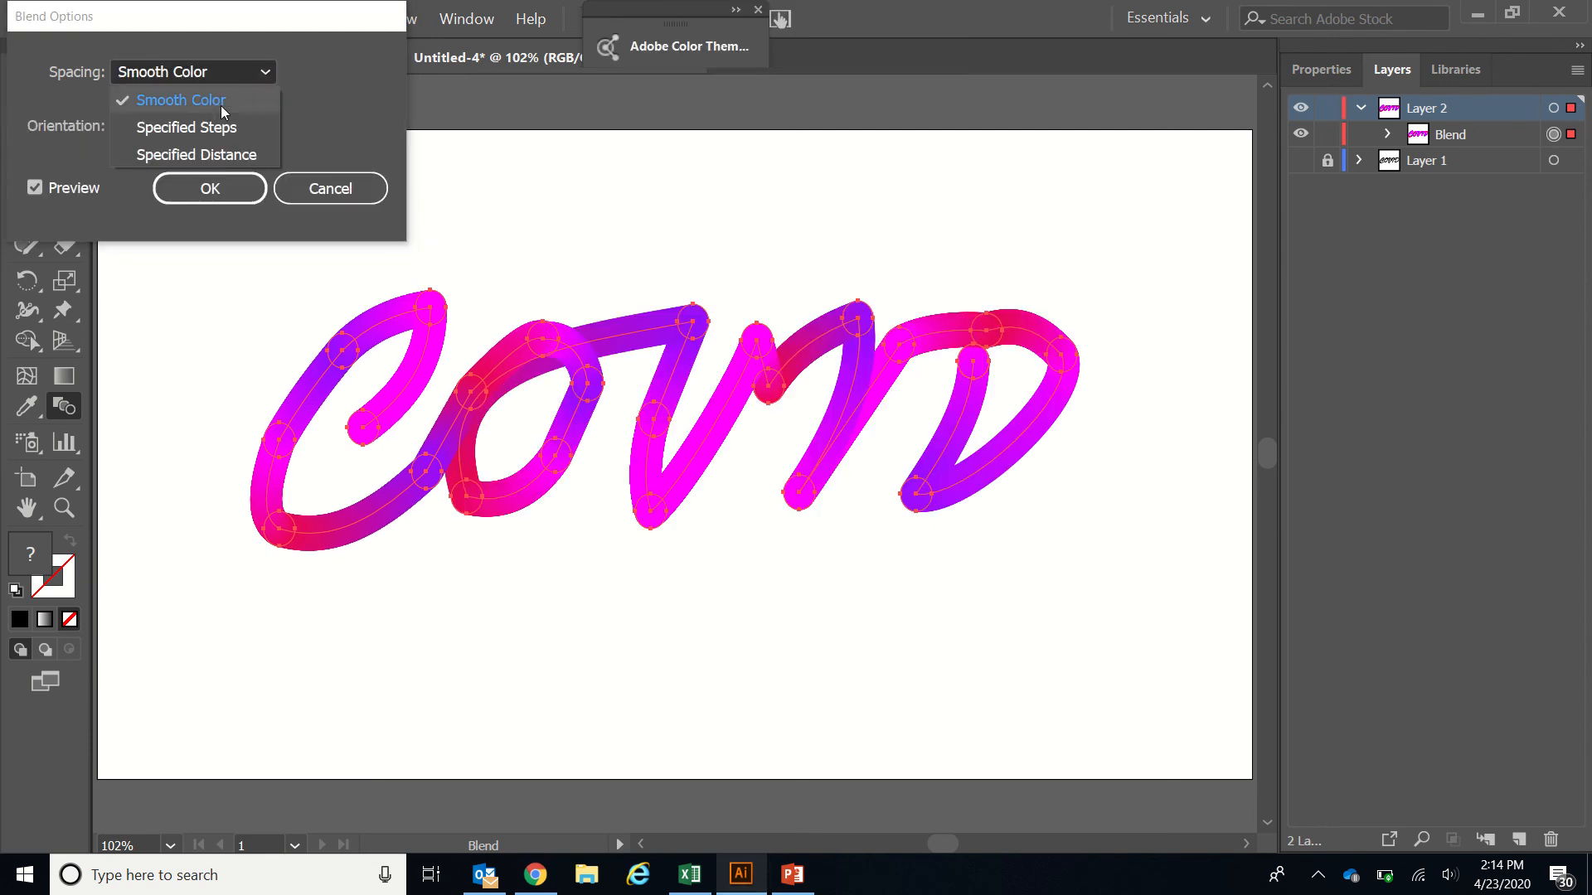
click(227, 193)
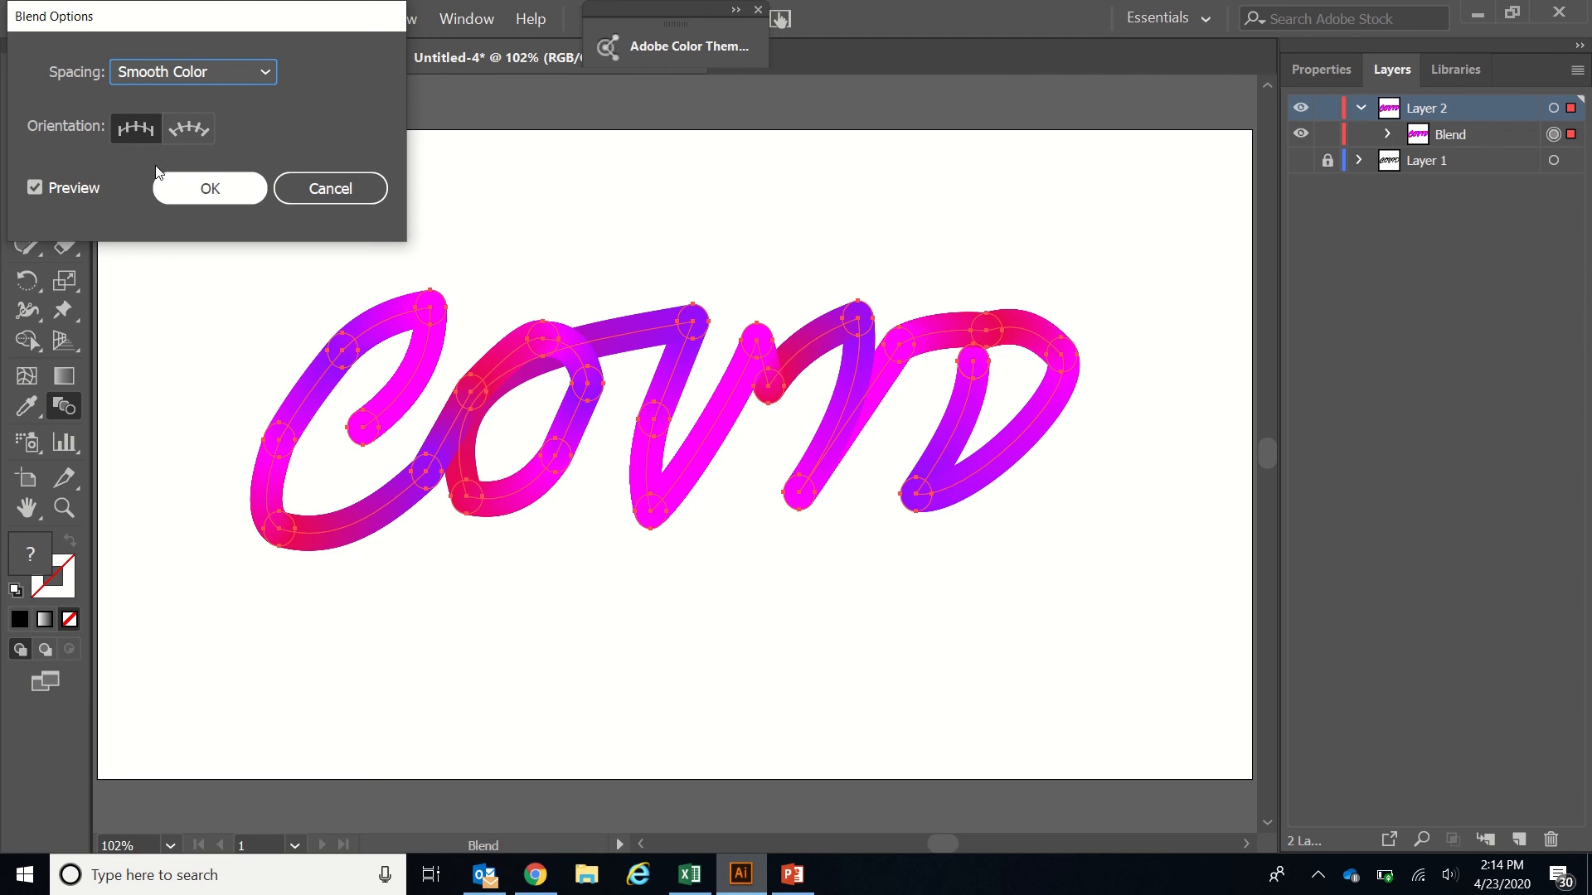
click(187, 191)
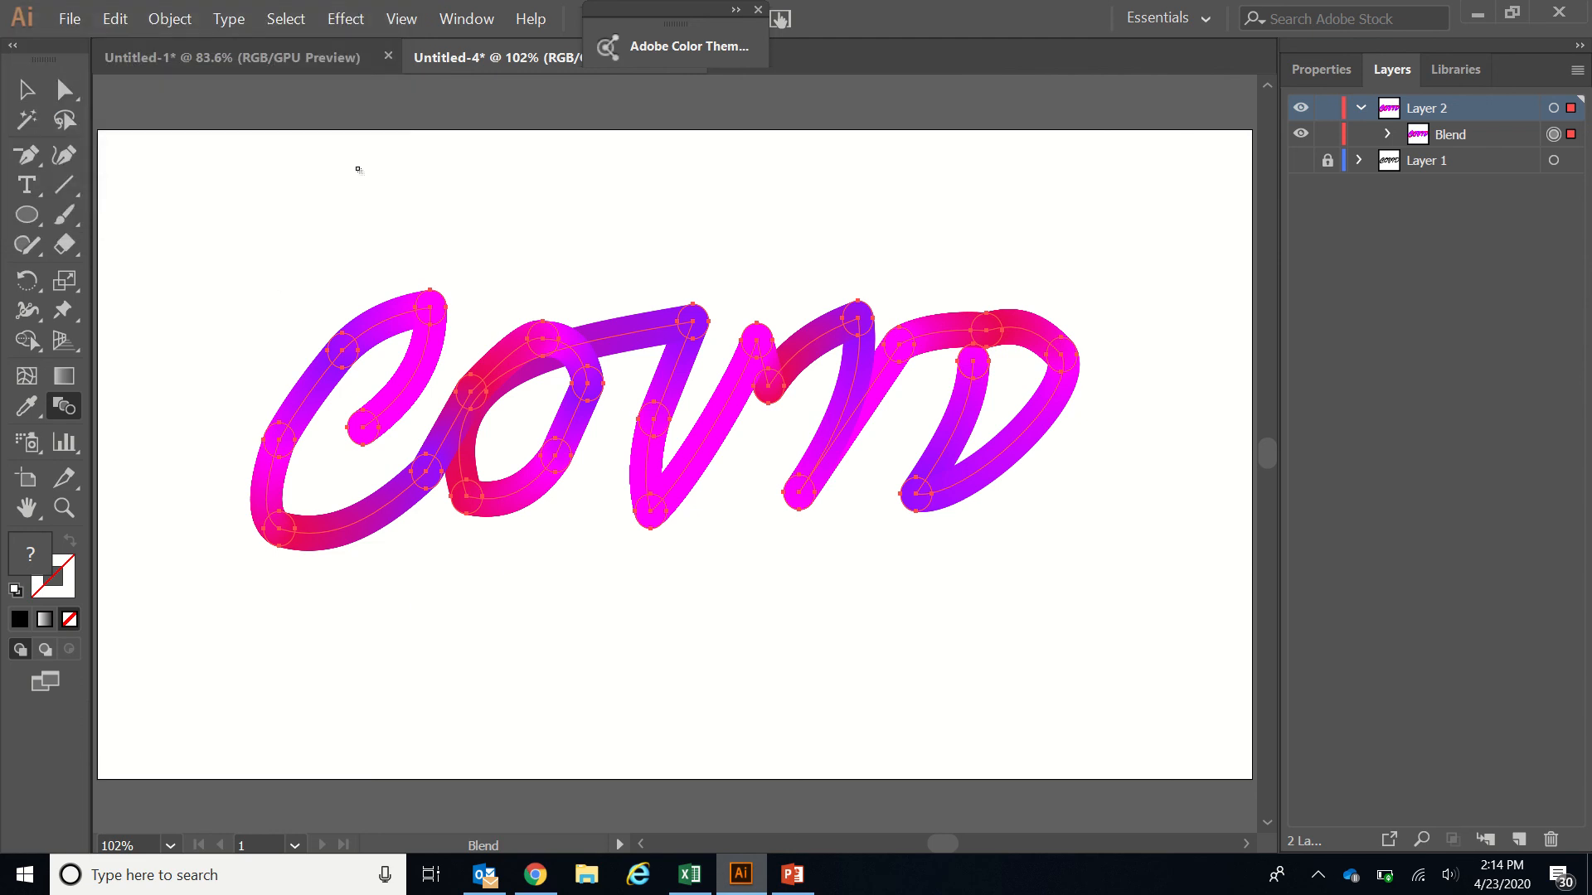
Switch to the Selection tool and deselect the blended lettering
key(v)
click(608, 548)
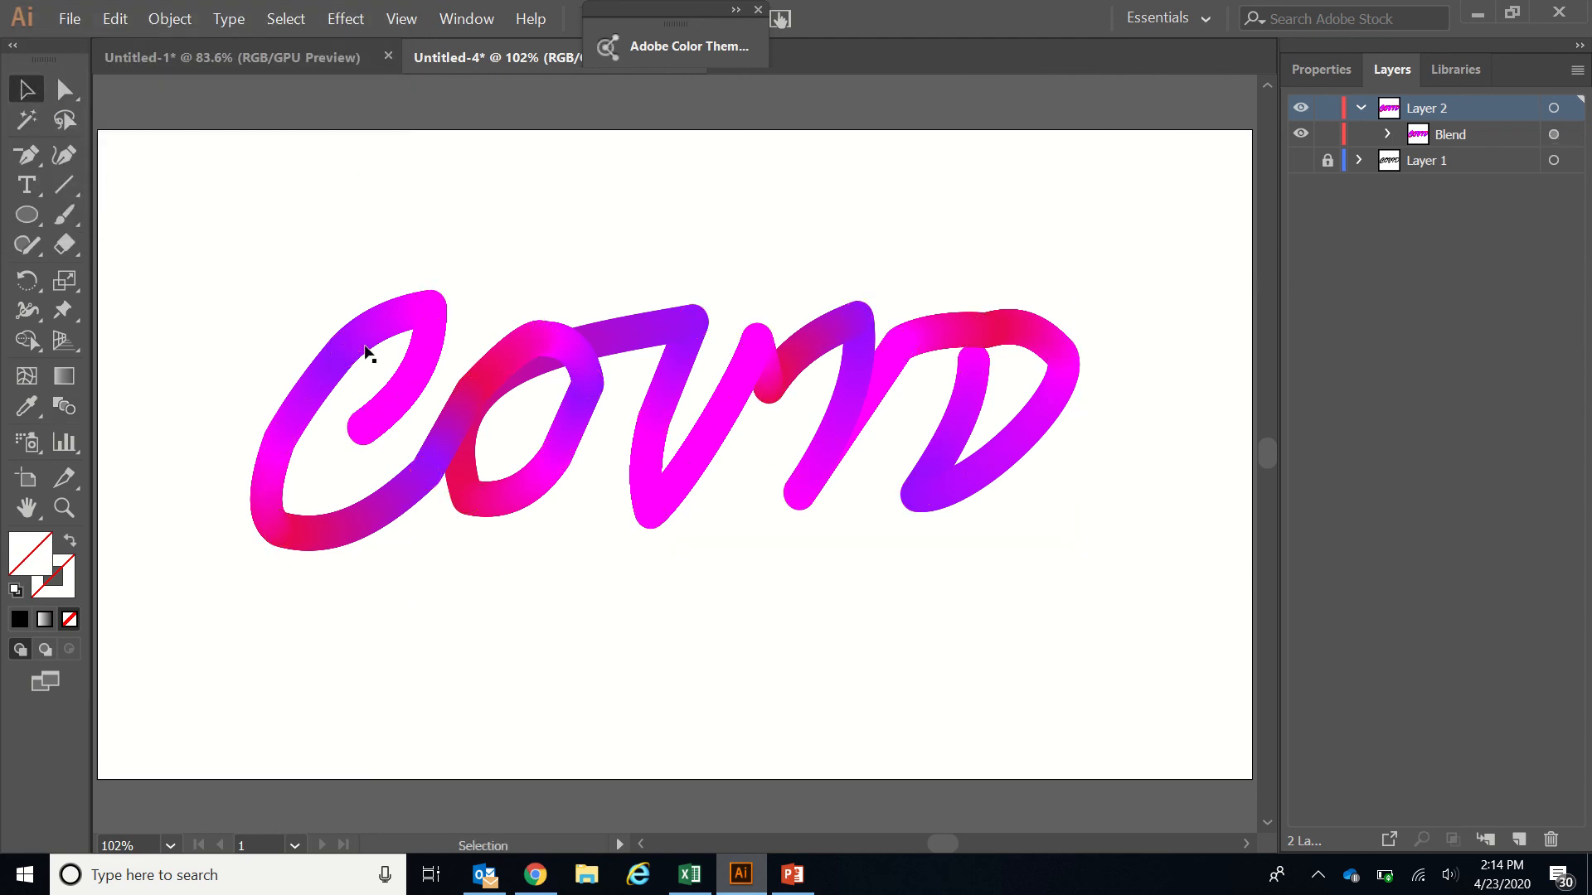
Try to smooth the lower-right curve of the letter O by adjusting the blend spine with the Pen tool
click(568, 406)
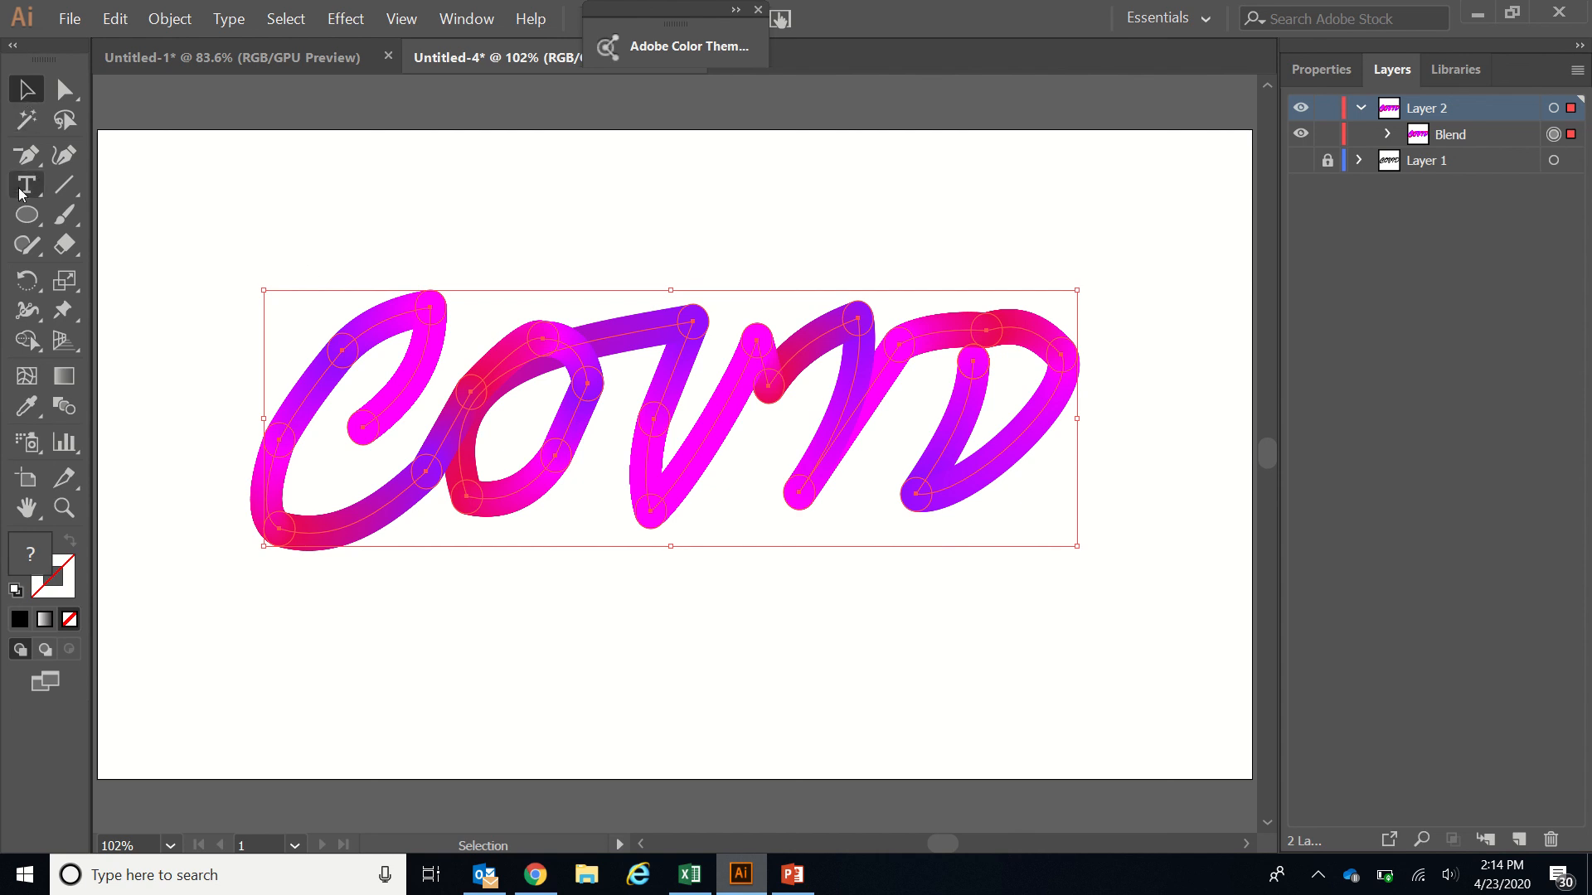
click(25, 158)
drag(25, 158, 141, 156)
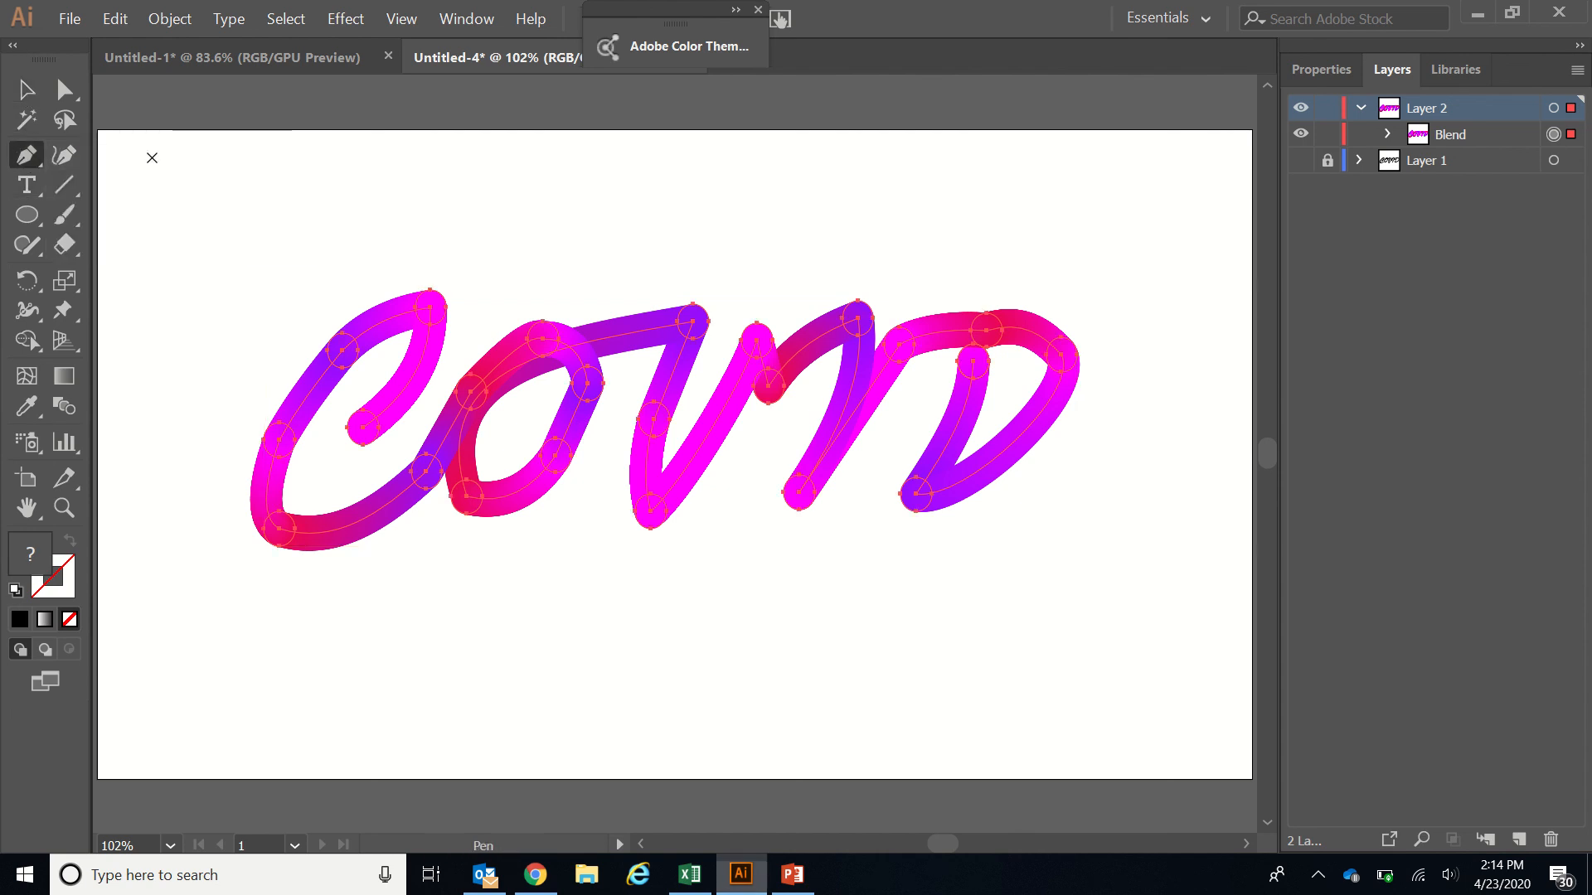
click(575, 427)
drag(574, 419, 585, 430)
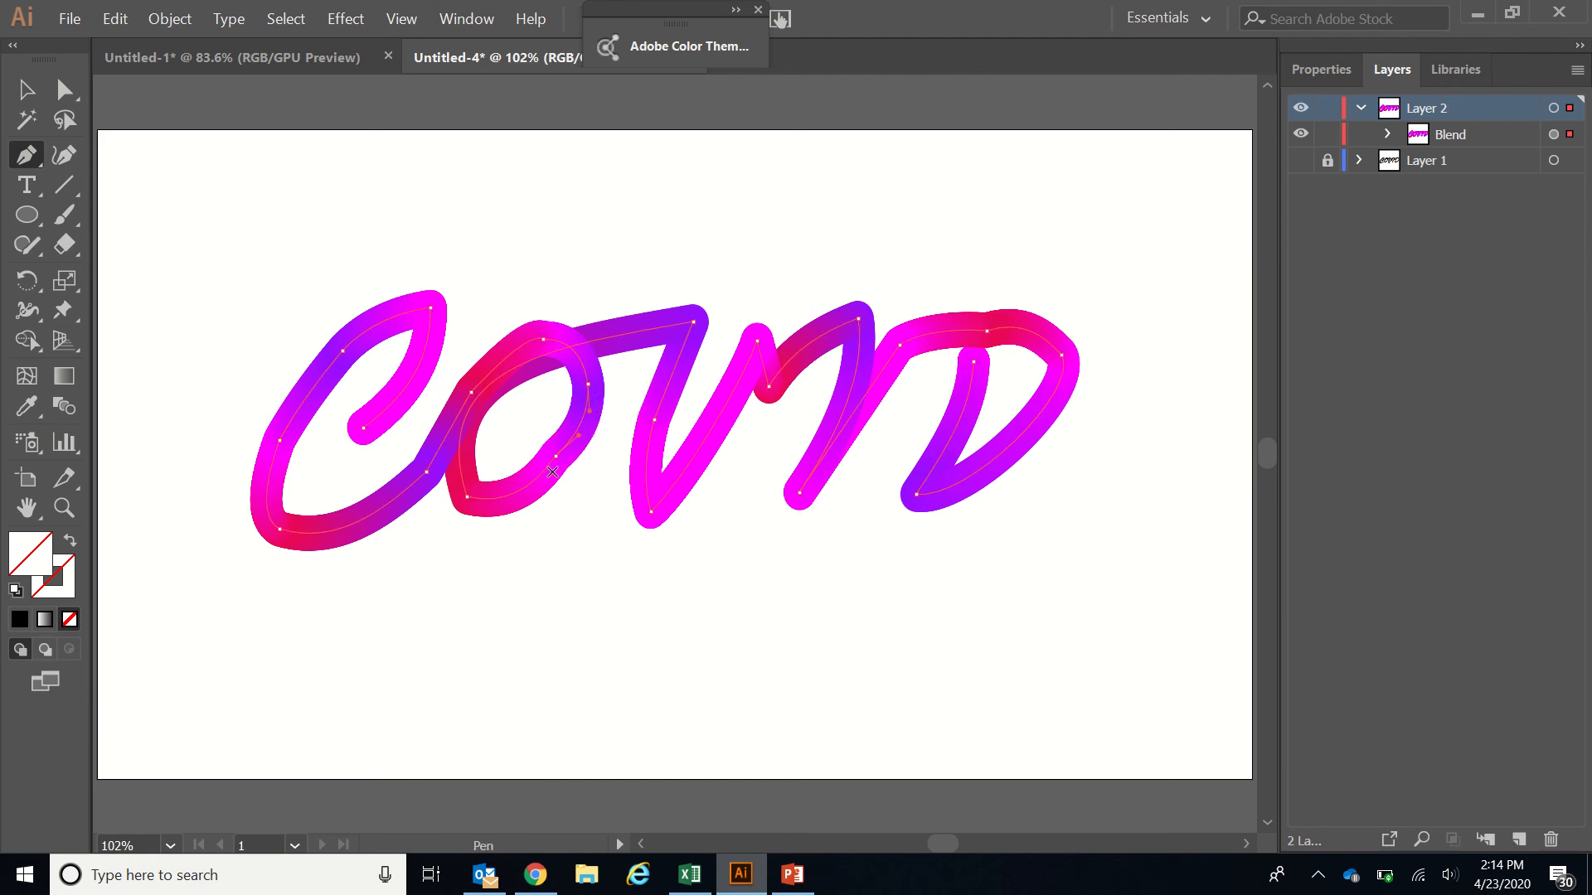
drag(556, 462, 581, 478)
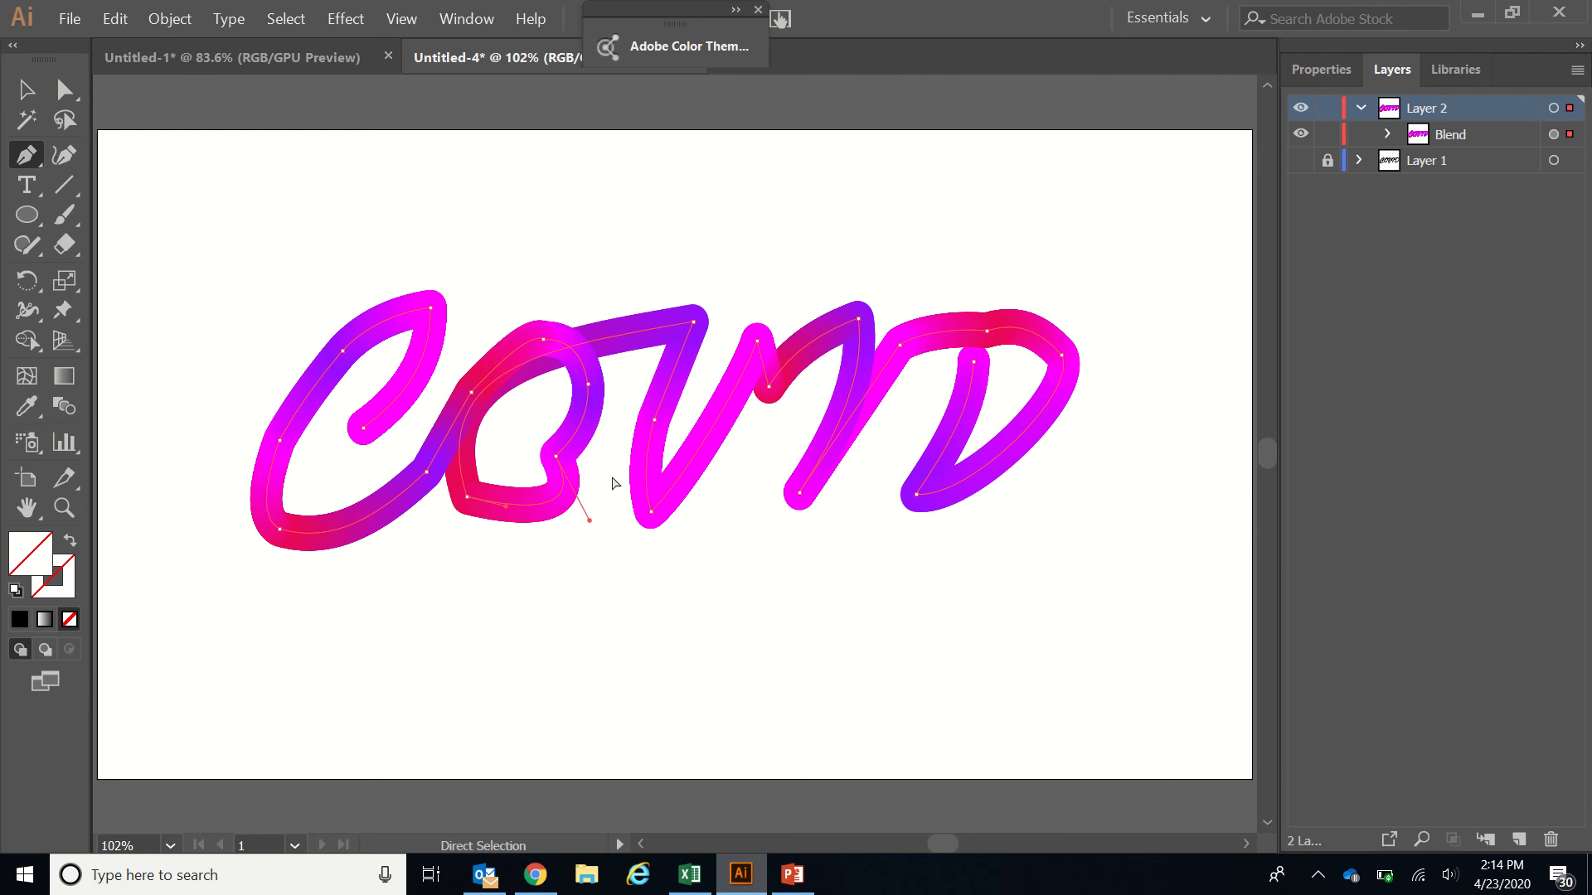
Undo the last two spine edits on the letter O and deselect the lettering with the Selection tool
key(ctrl+z)
key(ctrl+z)
click(33, 89)
click(760, 285)
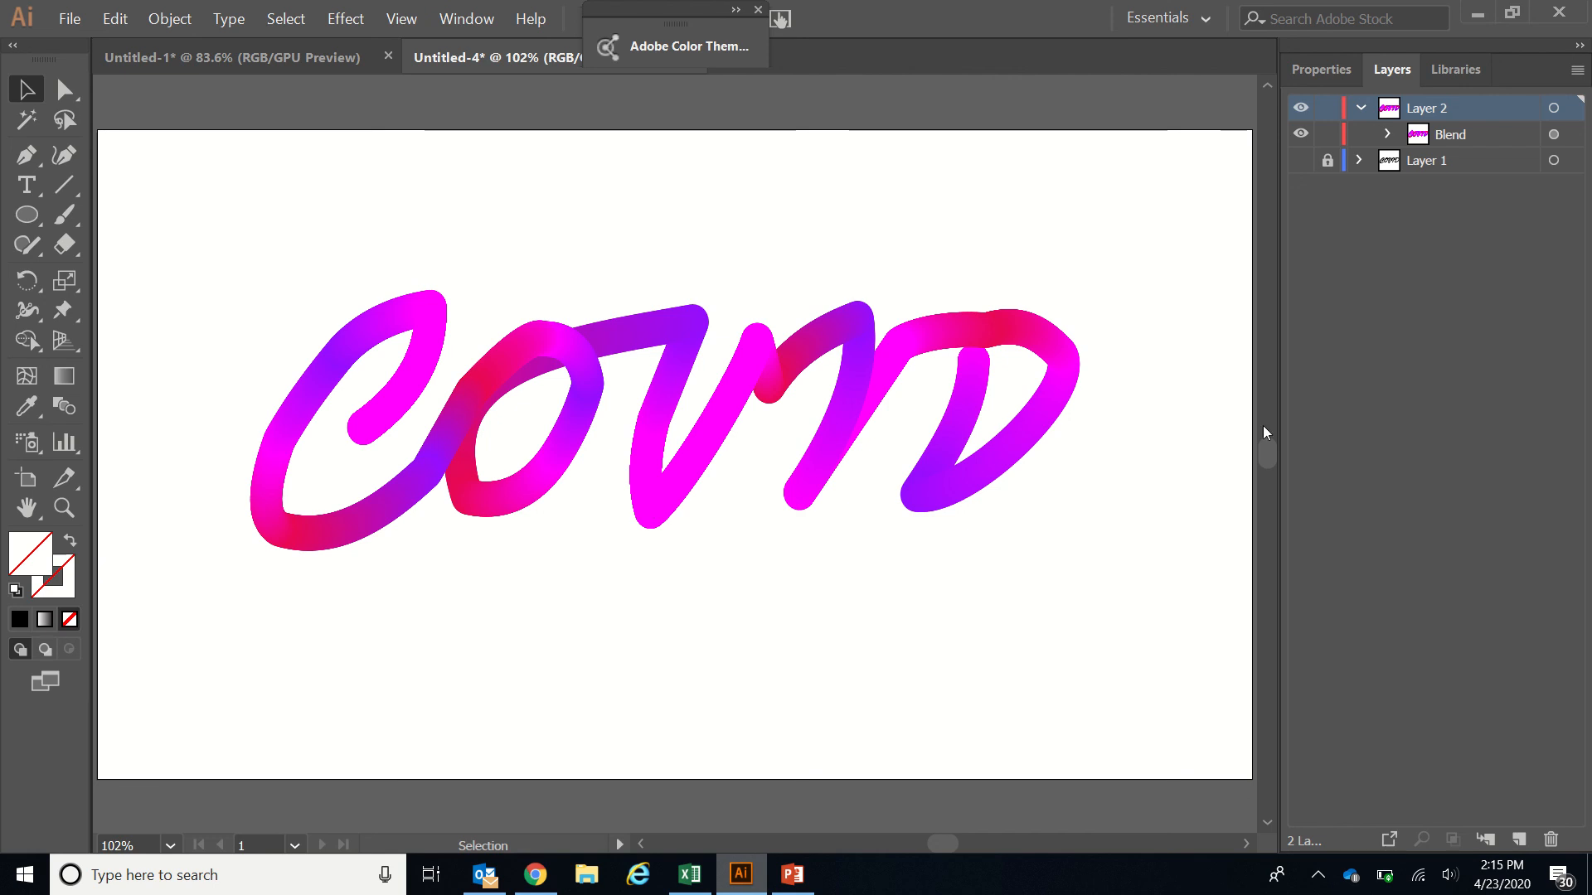
mouse_move(679, 8)
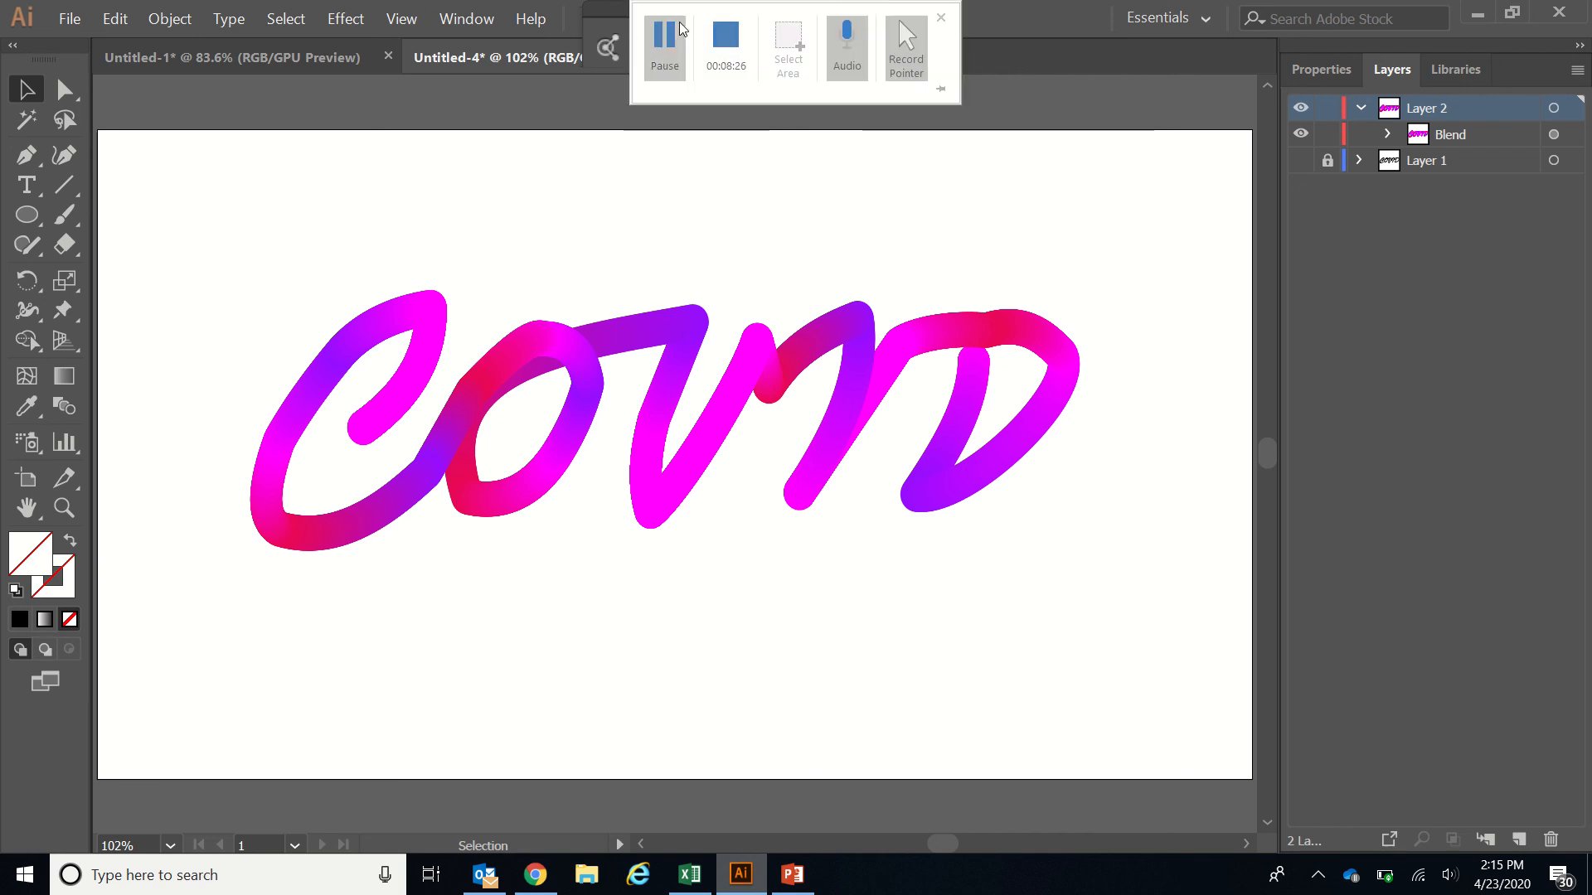